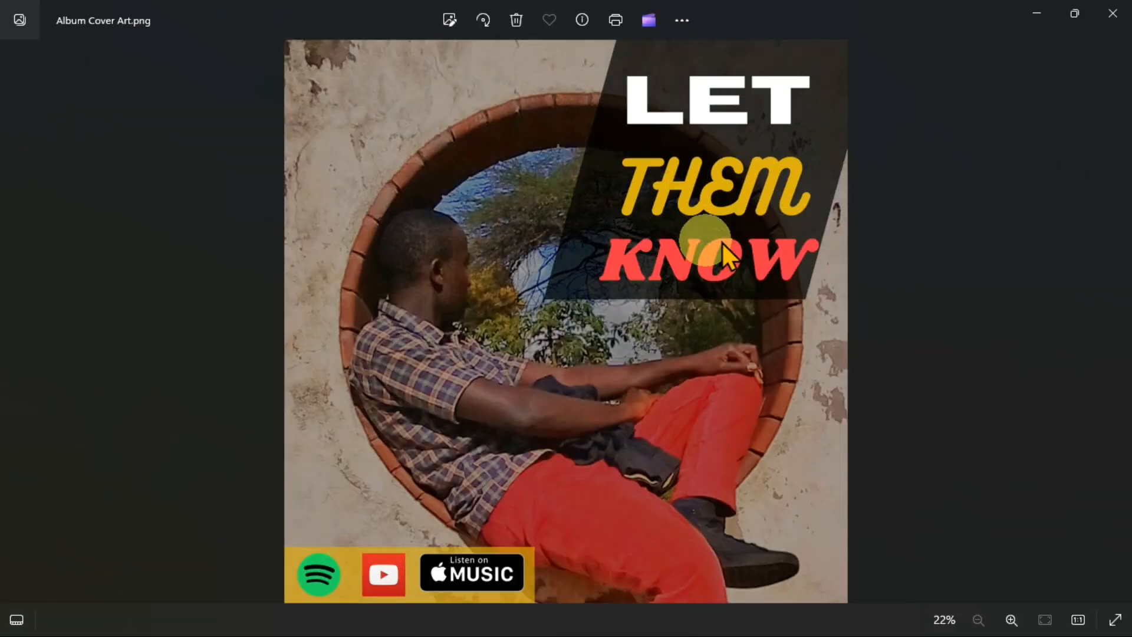
- View the finished track list image, switch to Canva in the browser and search the templates for "song cover art"
{"action": "key", "text": "Right"}
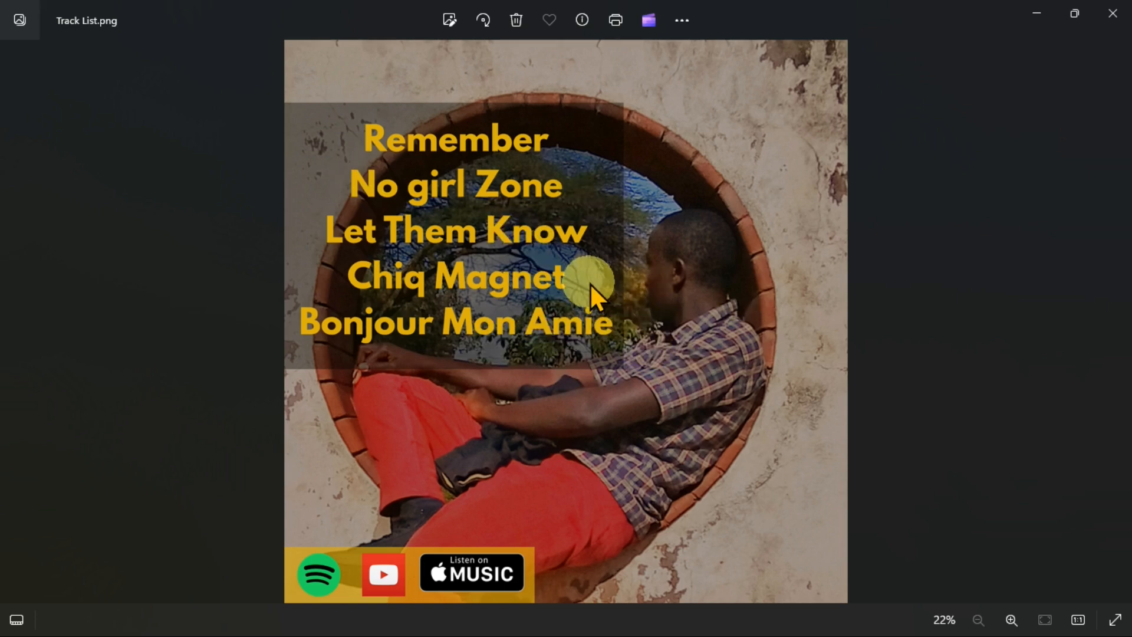
{"action": "key", "text": "alt+Tab"}
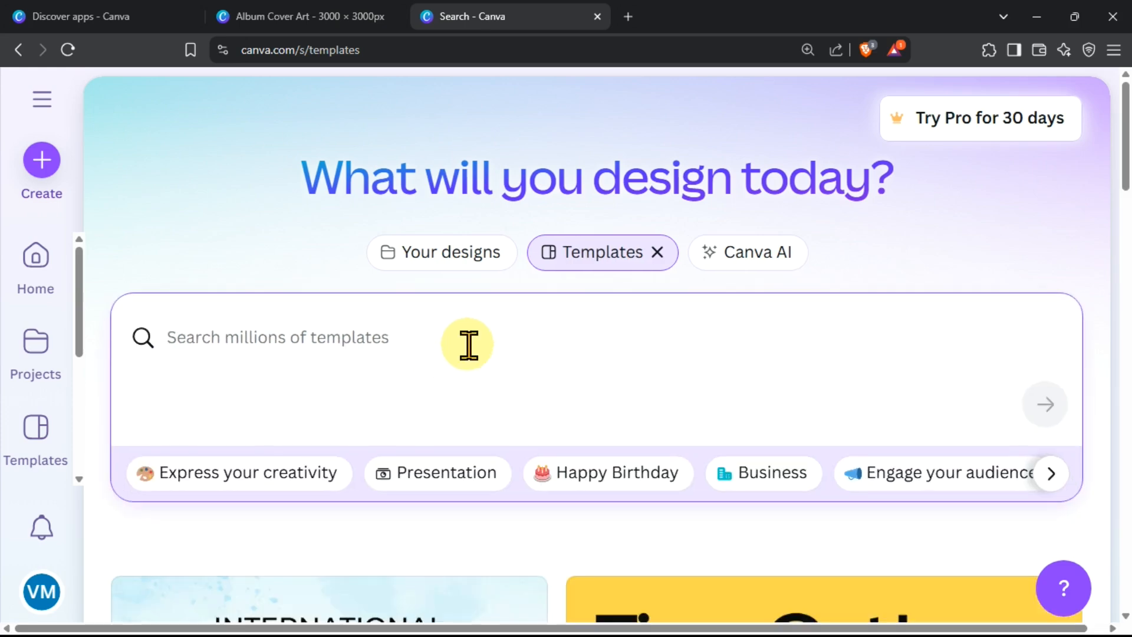
{"action": "type", "text": "song cover"}
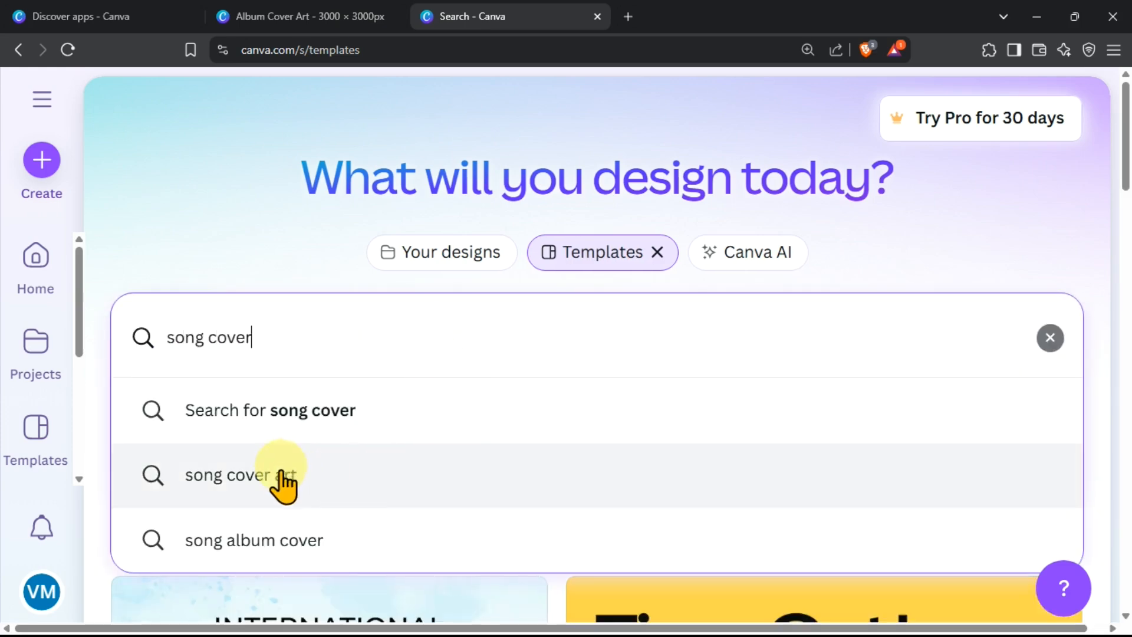
{"action": "left_click", "coordinate": [276, 473]}
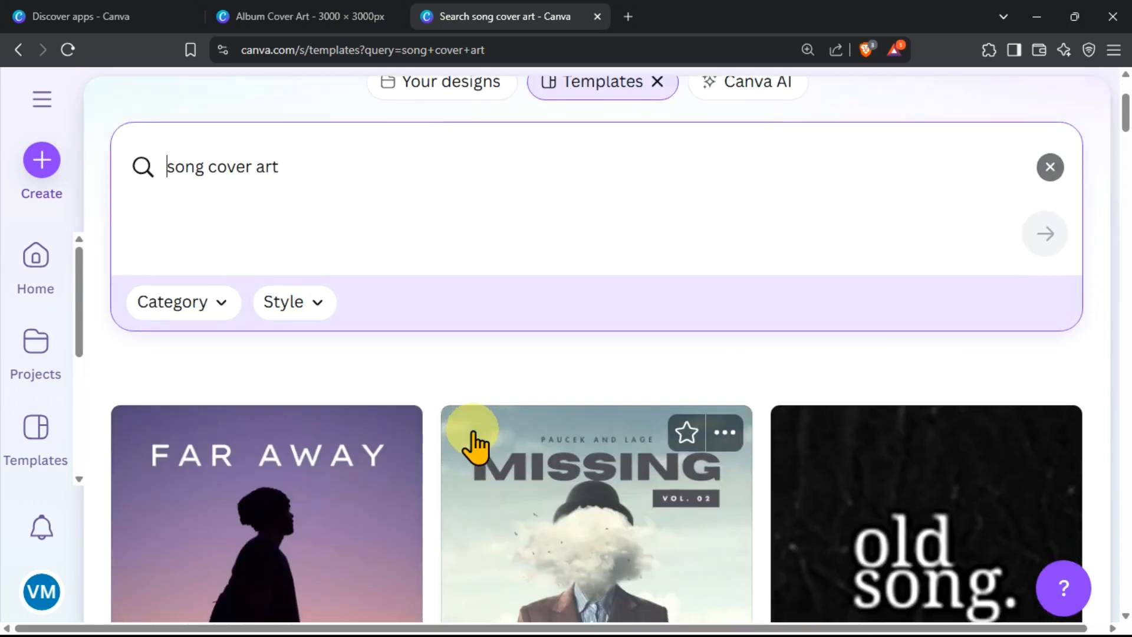
- Examine the song cover art templates, comparing their layouts and which ones are free or Pro
{"action": "scroll", "coordinate": [470, 447], "scroll_direction": "down", "scroll_amount": 3}
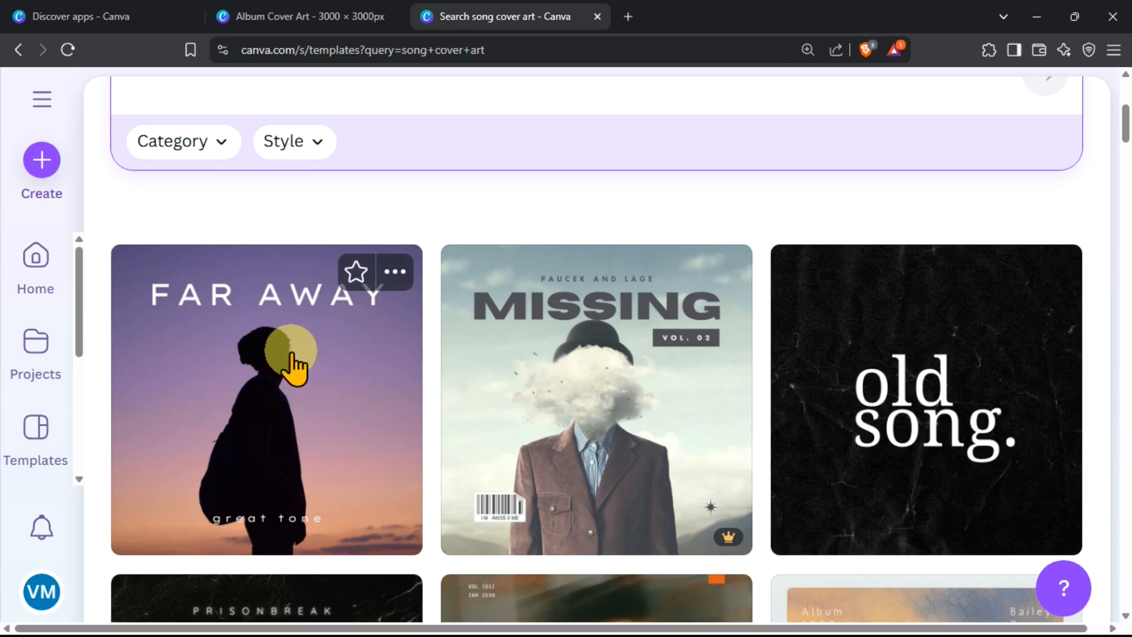
{"action": "scroll", "coordinate": [324, 359], "scroll_direction": "down", "scroll_amount": 5}
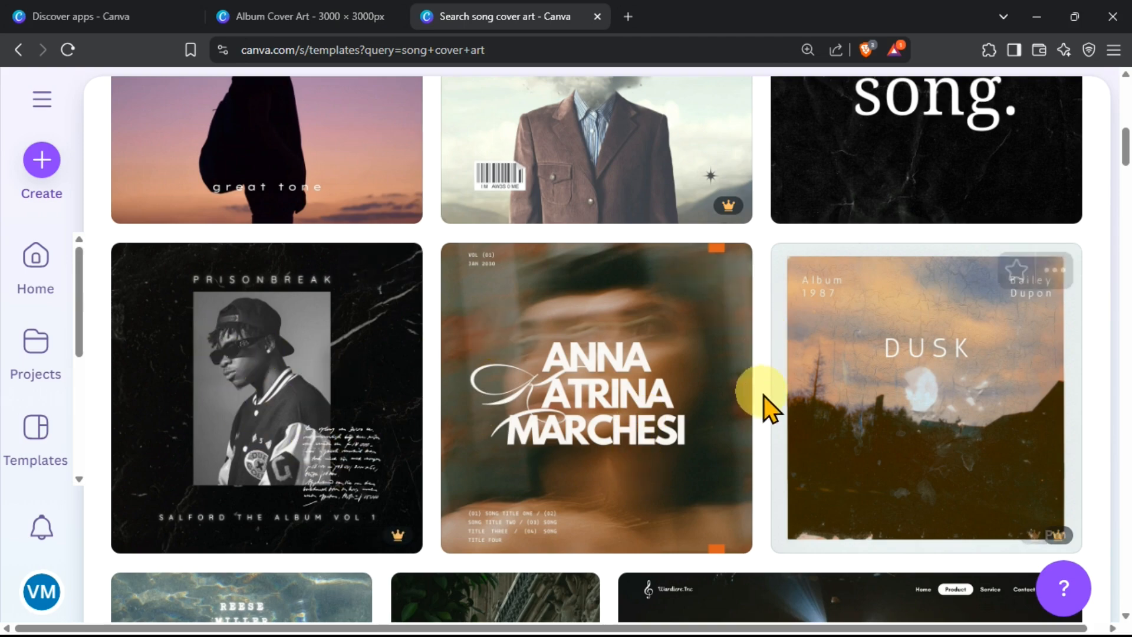
{"action": "scroll", "coordinate": [157, 314], "scroll_direction": "down", "scroll_amount": 4}
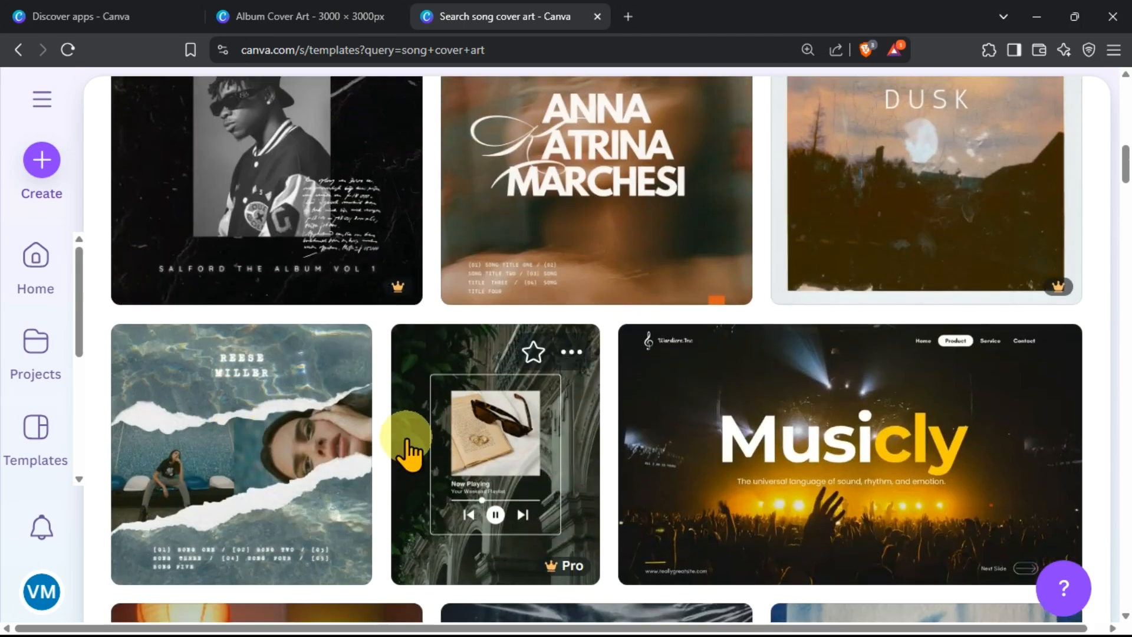
{"action": "scroll", "coordinate": [397, 413], "scroll_direction": "up", "scroll_amount": 4}
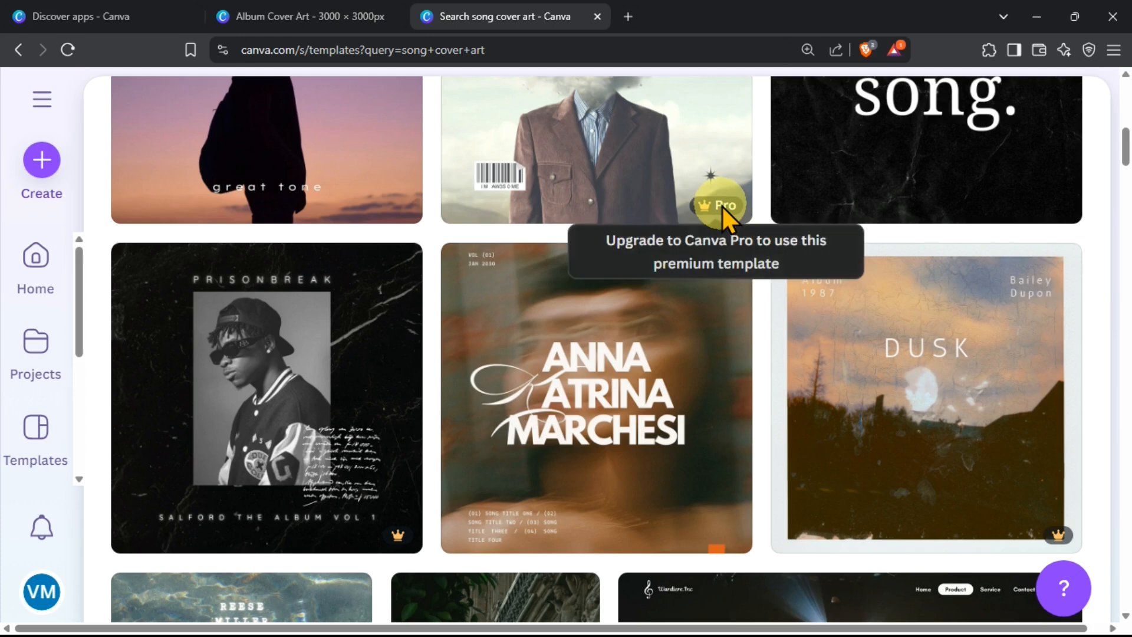
{"action": "scroll", "coordinate": [841, 430], "scroll_direction": "down", "scroll_amount": 1}
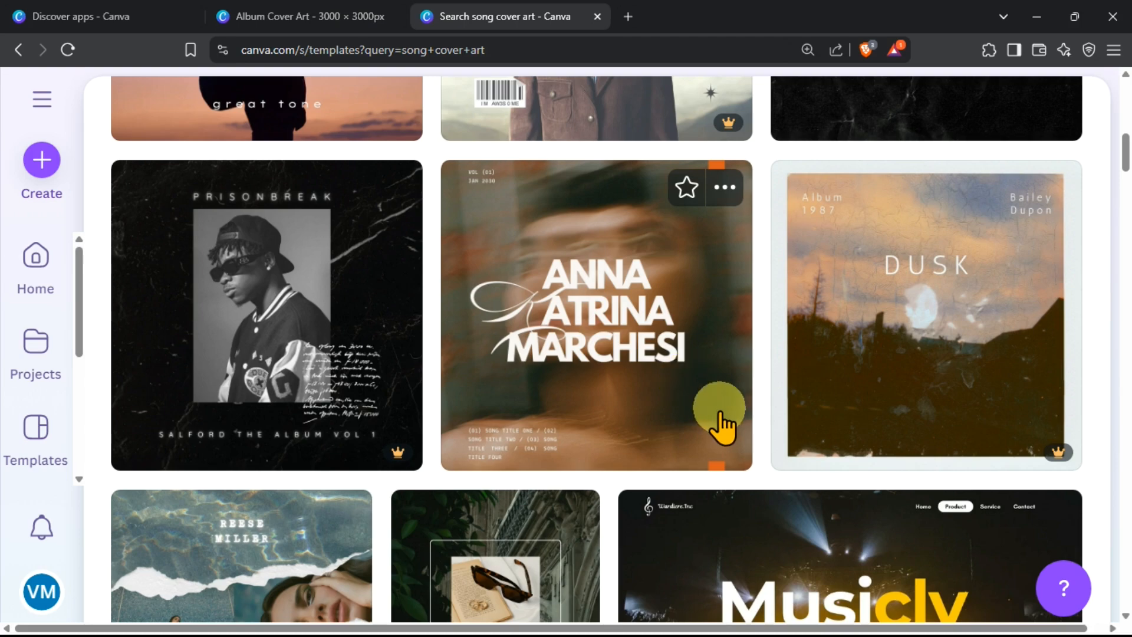
{"action": "scroll", "coordinate": [716, 430], "scroll_direction": "down", "scroll_amount": 5}
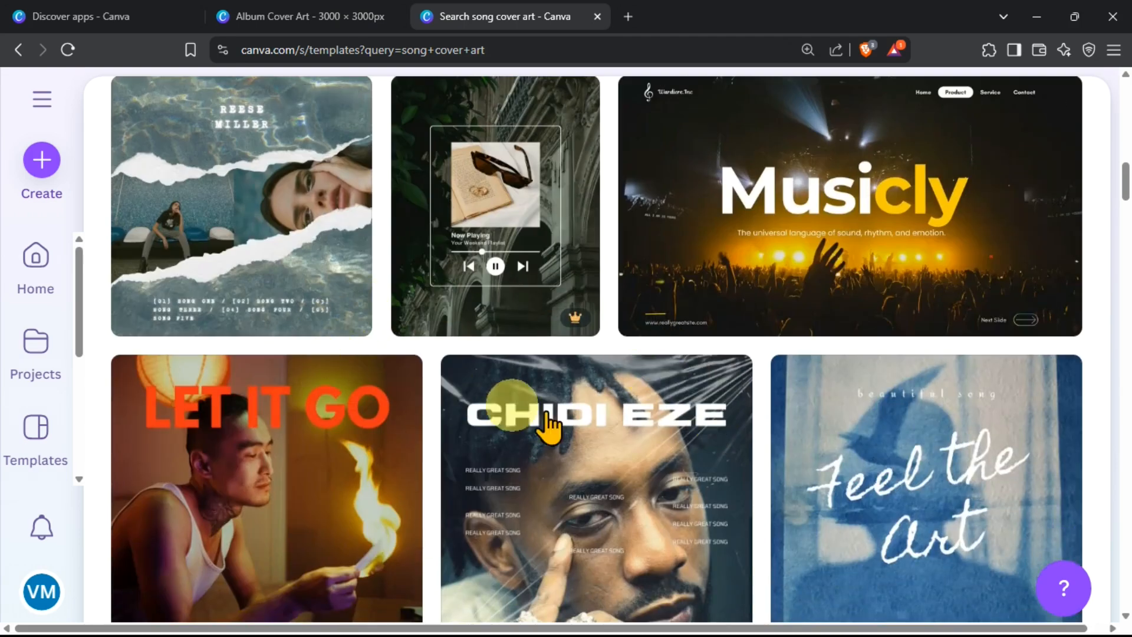
{"action": "scroll", "coordinate": [814, 450], "scroll_direction": "down", "scroll_amount": 5}
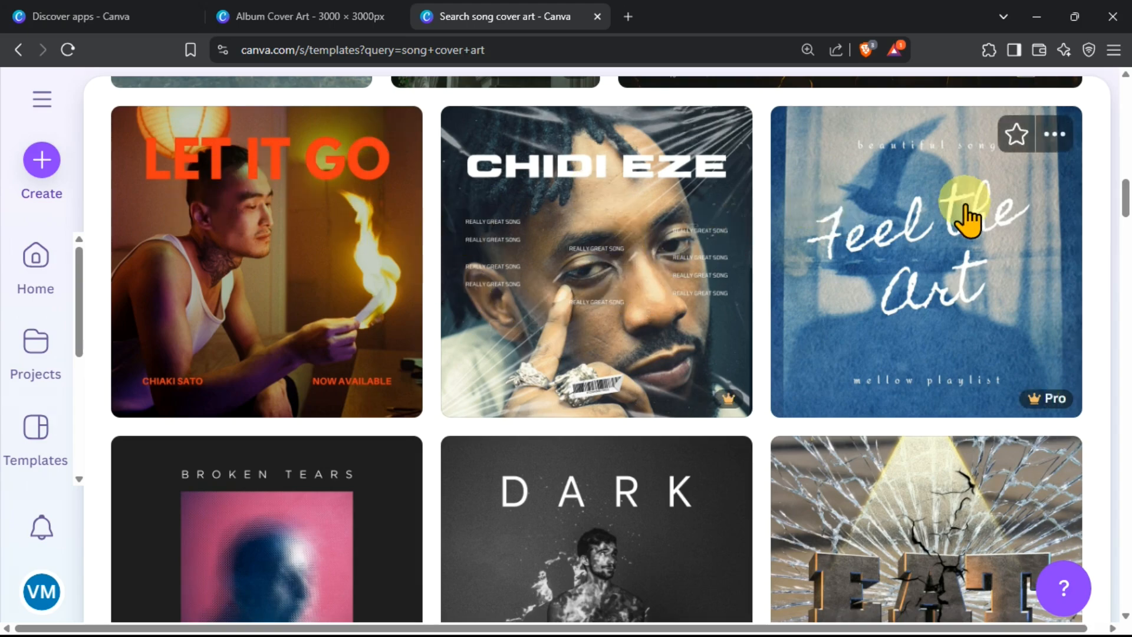
{"action": "scroll", "coordinate": [525, 427], "scroll_direction": "down", "scroll_amount": 5}
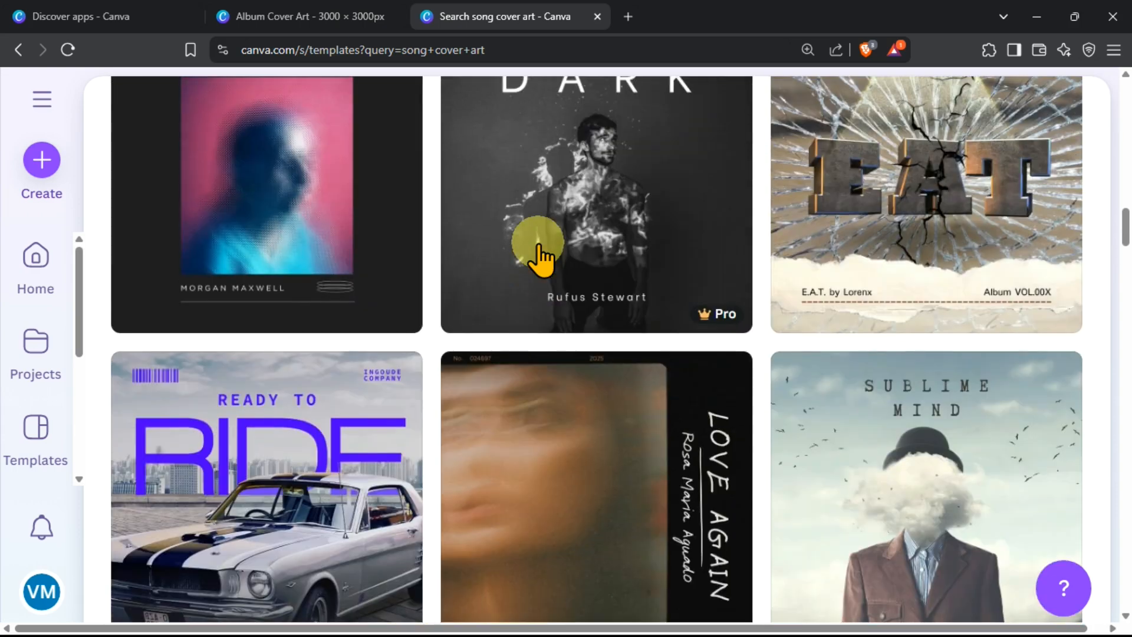
{"action": "scroll", "coordinate": [540, 254], "scroll_direction": "up", "scroll_amount": 2}
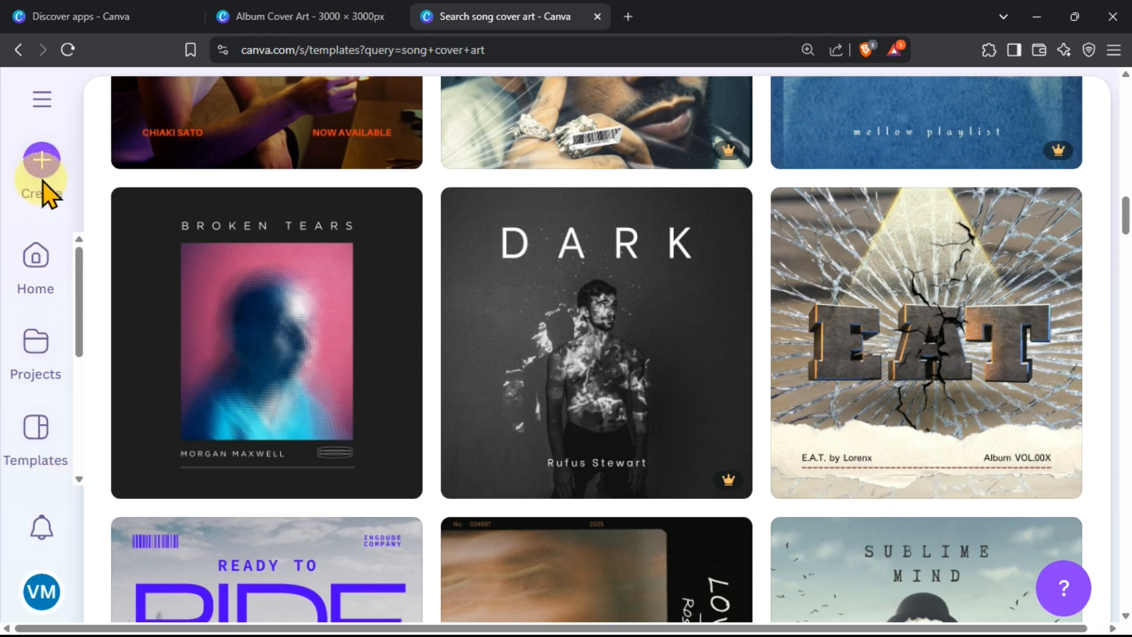
- Start creating a new design and search the available design types for "song cover"
{"action": "left_click", "coordinate": [18, 446]}
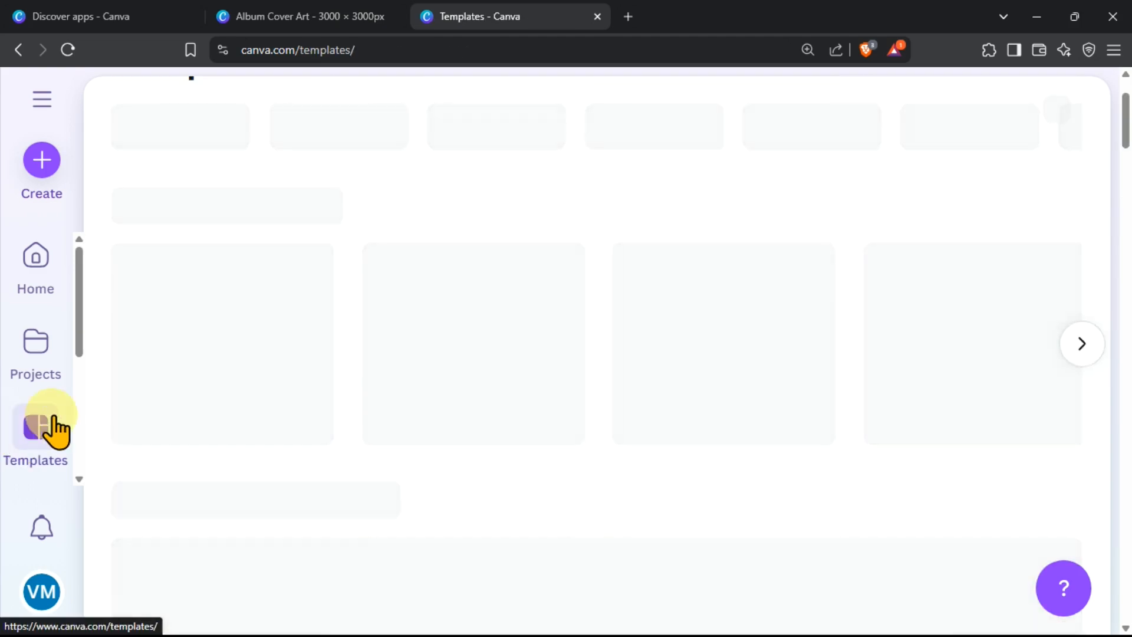
{"action": "left_click", "coordinate": [46, 354]}
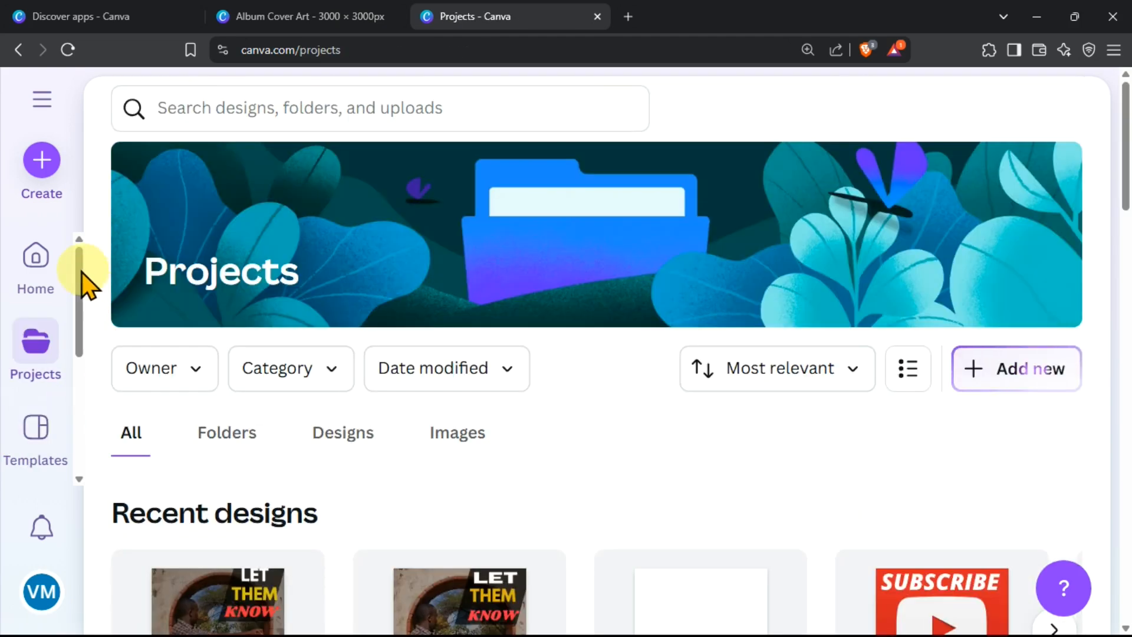
{"action": "left_click", "coordinate": [42, 160]}
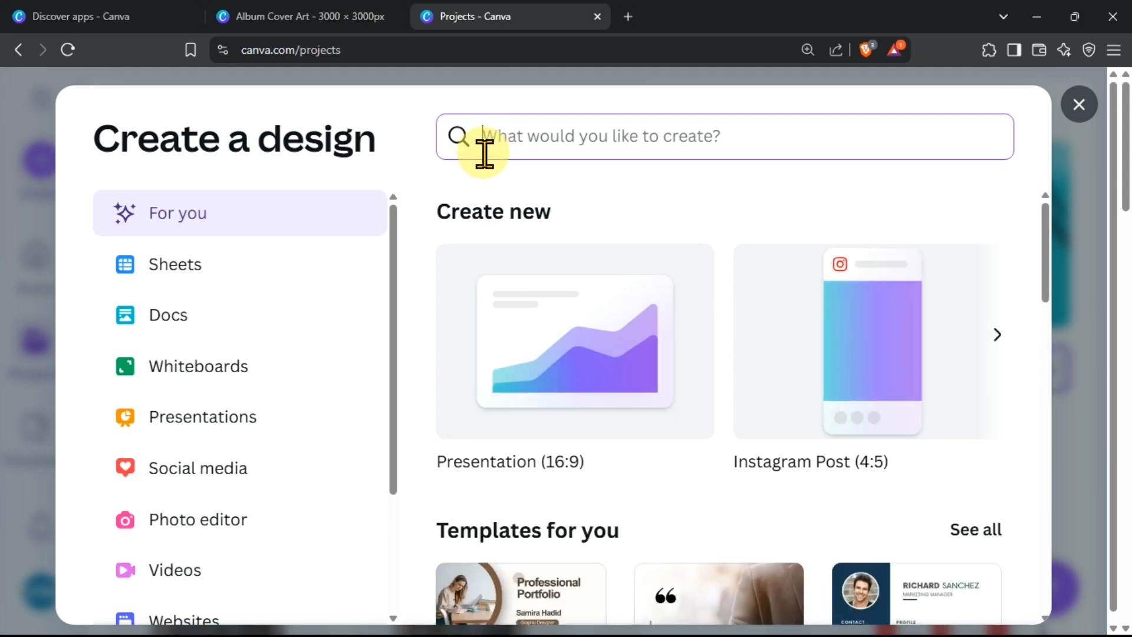
{"action": "type", "text": "song cover"}
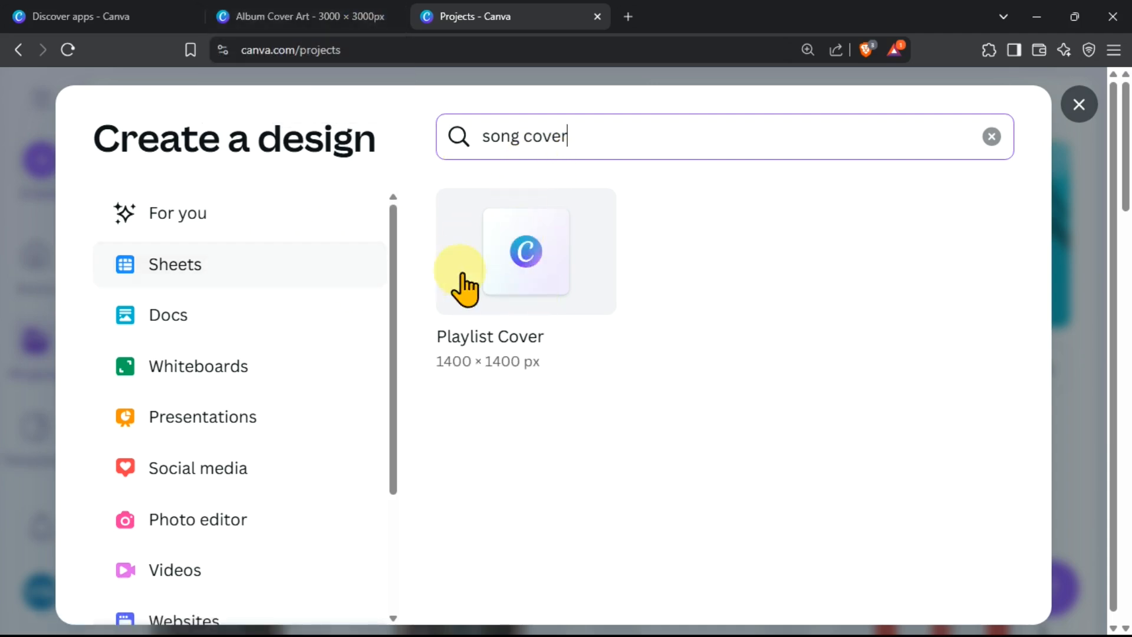
- Choose a custom size for the new design and set its width to 3000 px
{"action": "scroll", "coordinate": [277, 497], "scroll_direction": "down", "scroll_amount": 2}
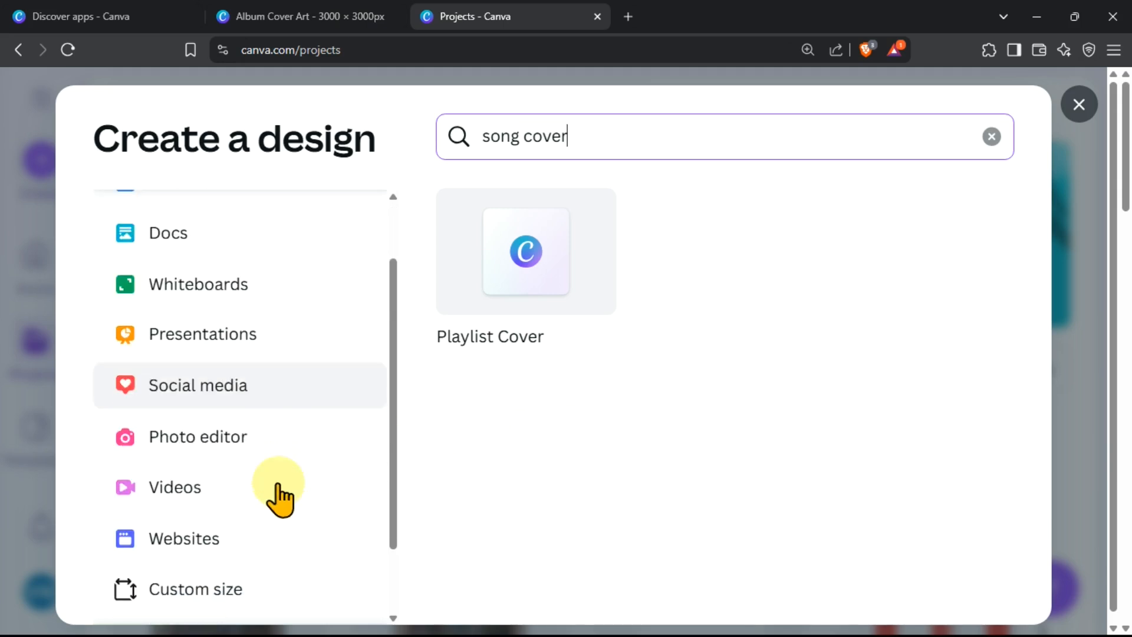
{"action": "scroll", "coordinate": [213, 460], "scroll_direction": "down", "scroll_amount": 2}
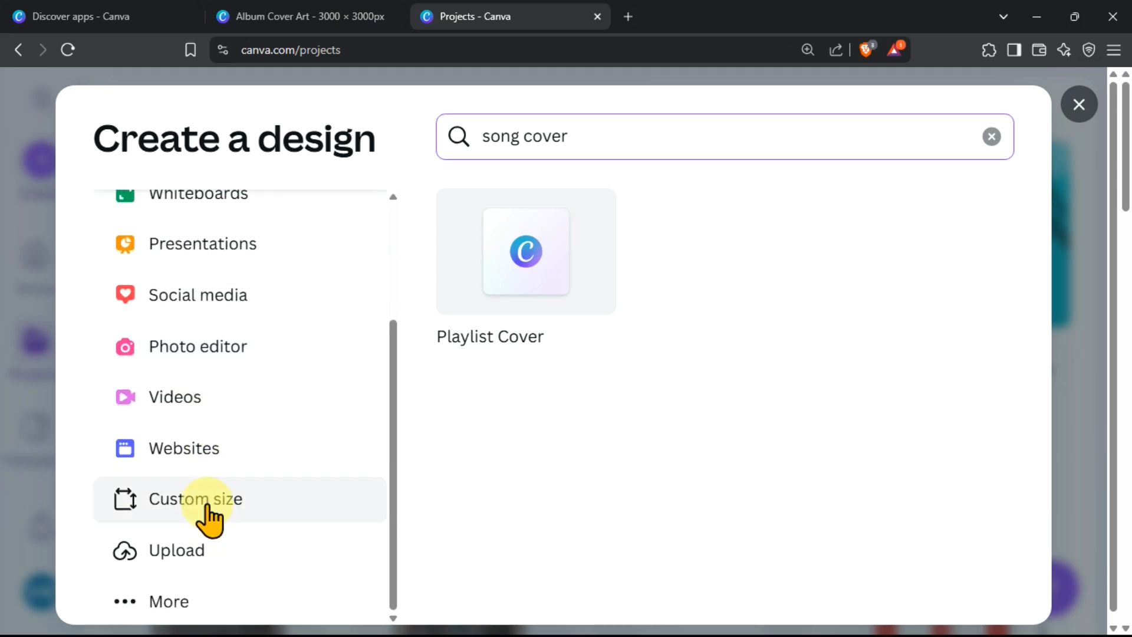
{"action": "left_click", "coordinate": [204, 506]}
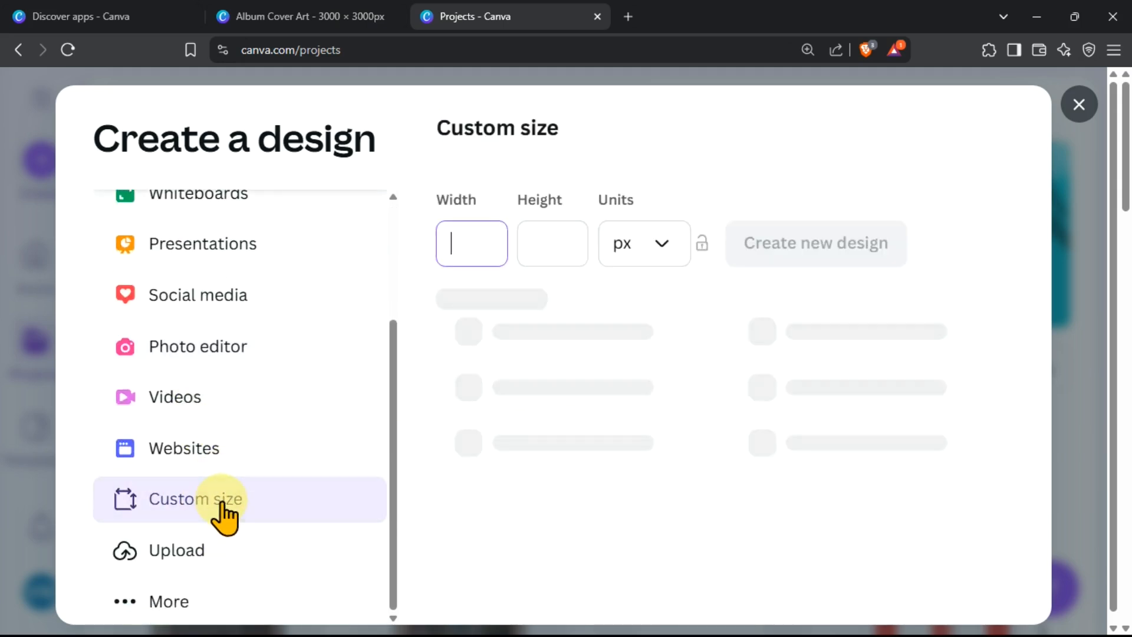
{"action": "type", "text": "300"}
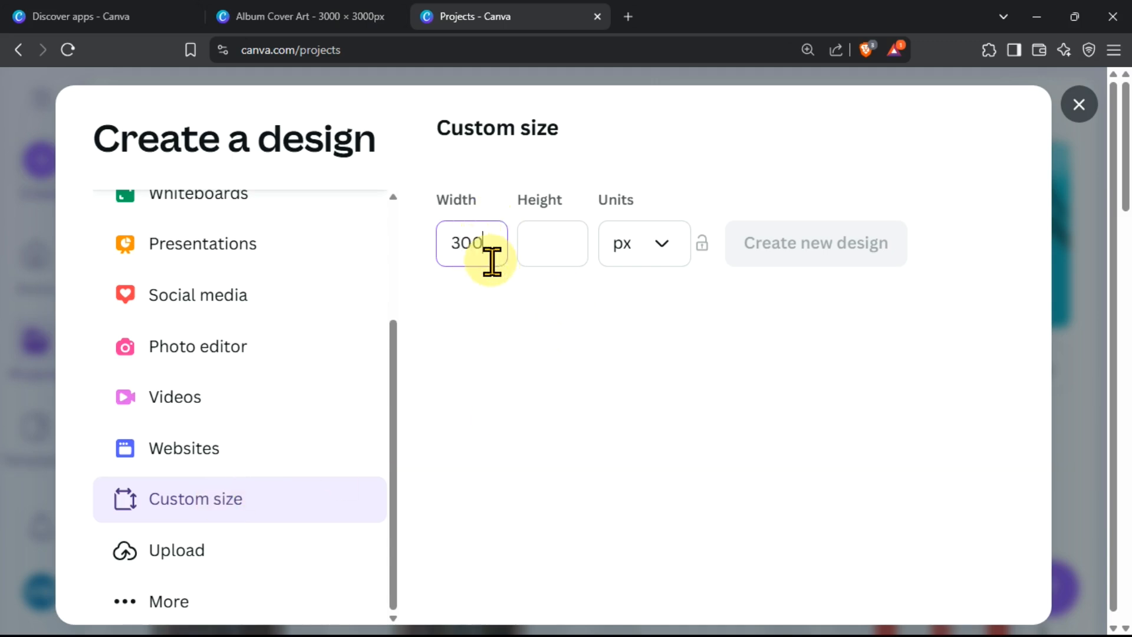
{"action": "type", "text": "0"}
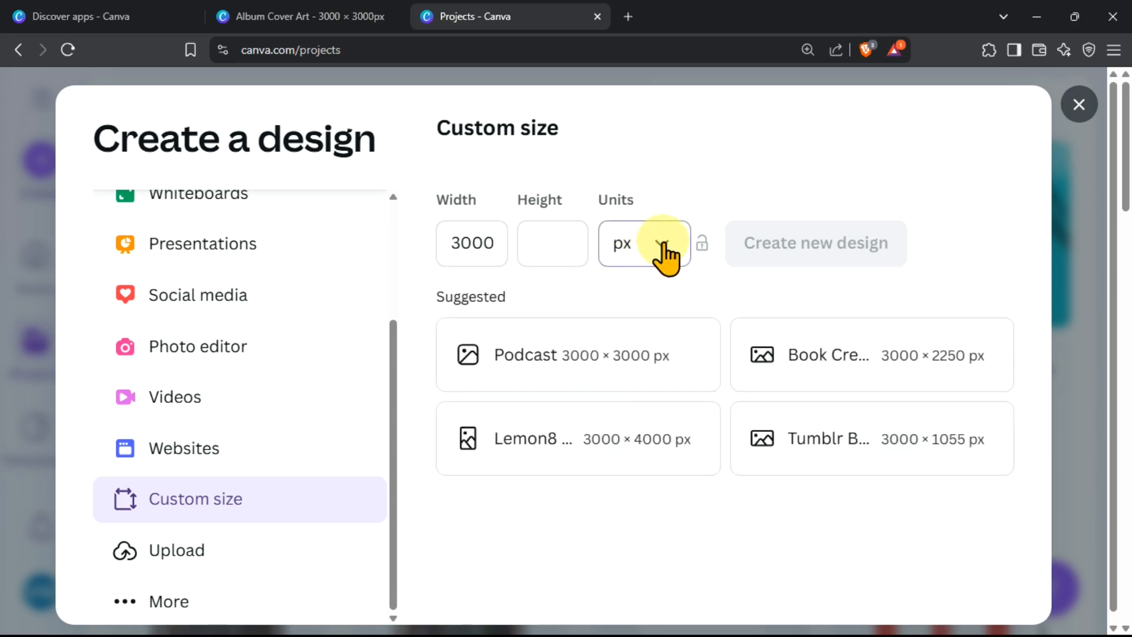
- Keep pixels as the units and create the design from the suggested Podcast size of 3000 × 3000 px
{"action": "left_click", "coordinate": [662, 250]}
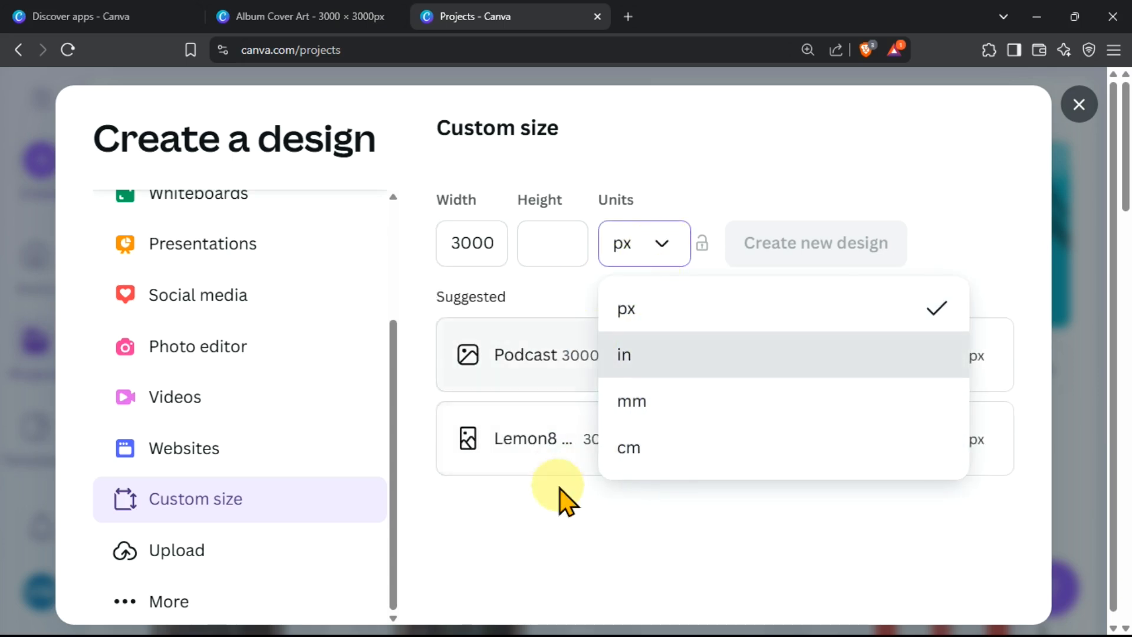
{"action": "left_click", "coordinate": [553, 504]}
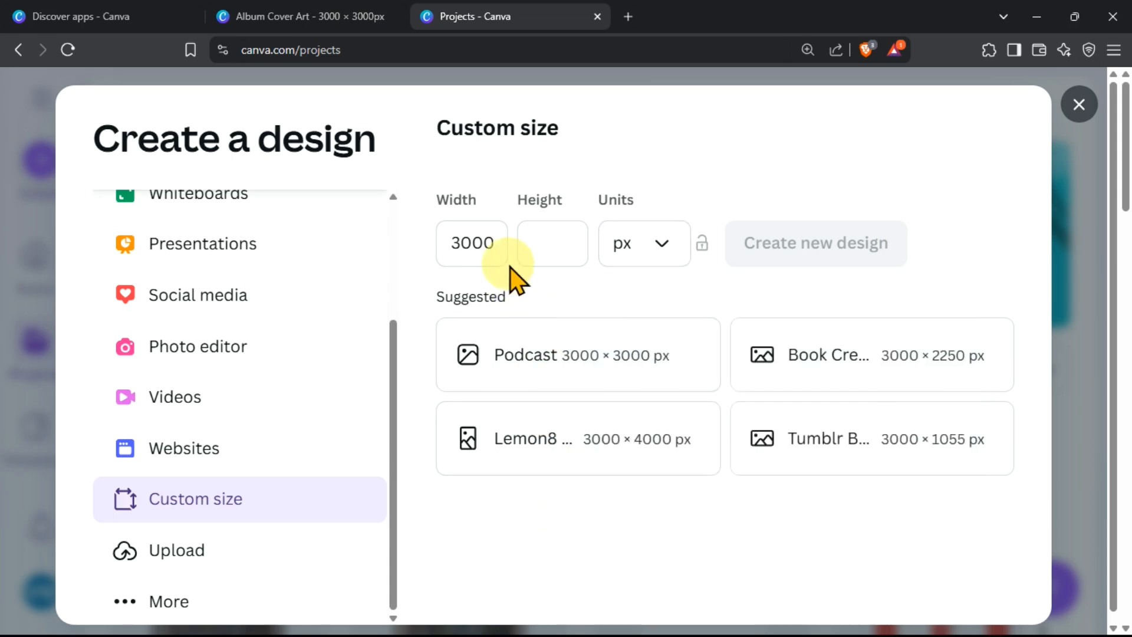
{"action": "left_click", "coordinate": [535, 244]}
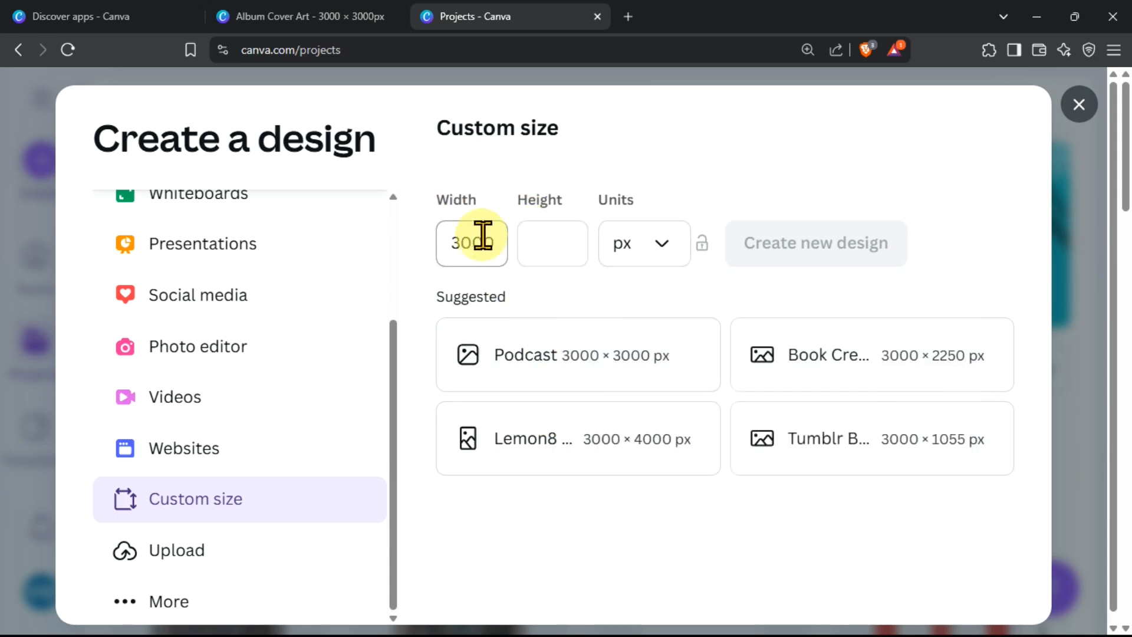
{"action": "left_click", "coordinate": [505, 246]}
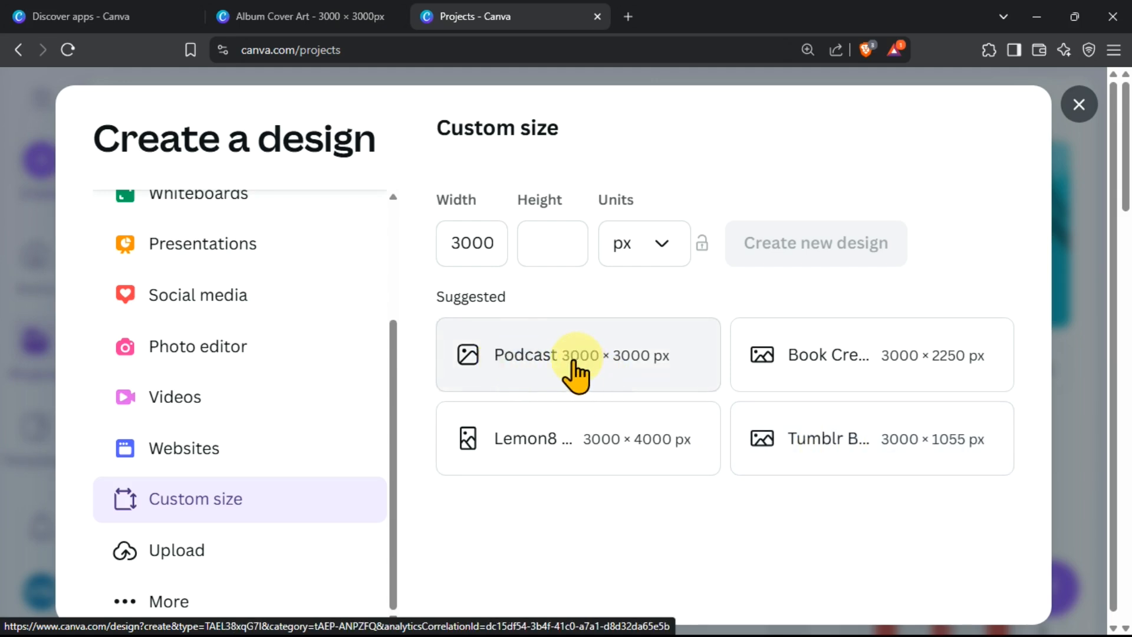
{"action": "left_click", "coordinate": [560, 358]}
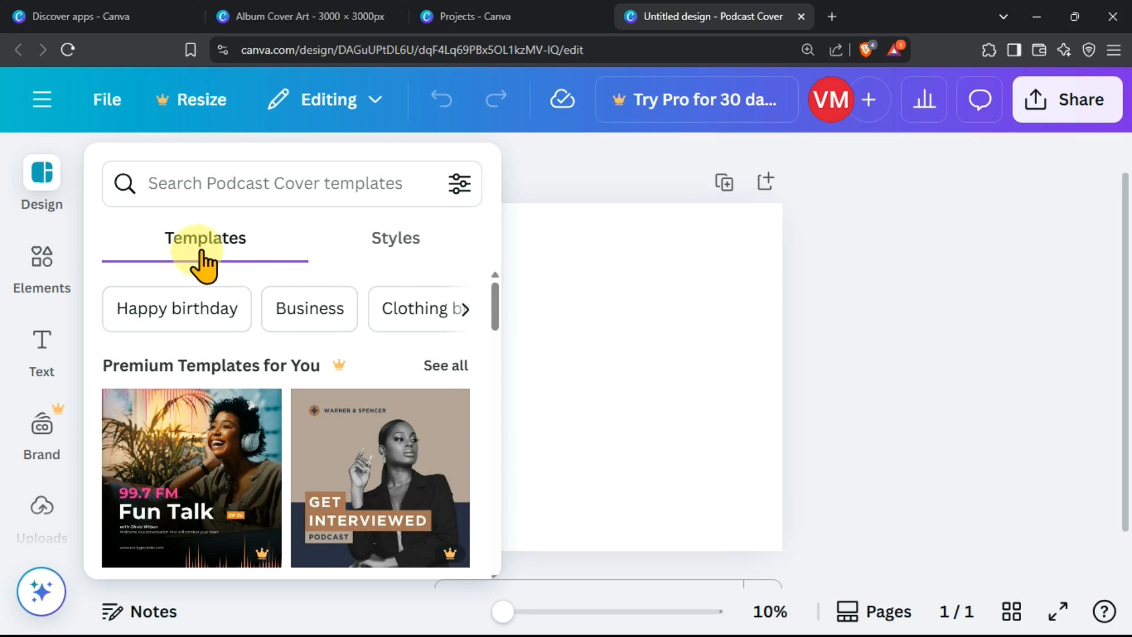
- Try the "Live your purpose!" podcast cover template on the blank page and undo it
{"action": "scroll", "coordinate": [177, 413], "scroll_direction": "down", "scroll_amount": 1}
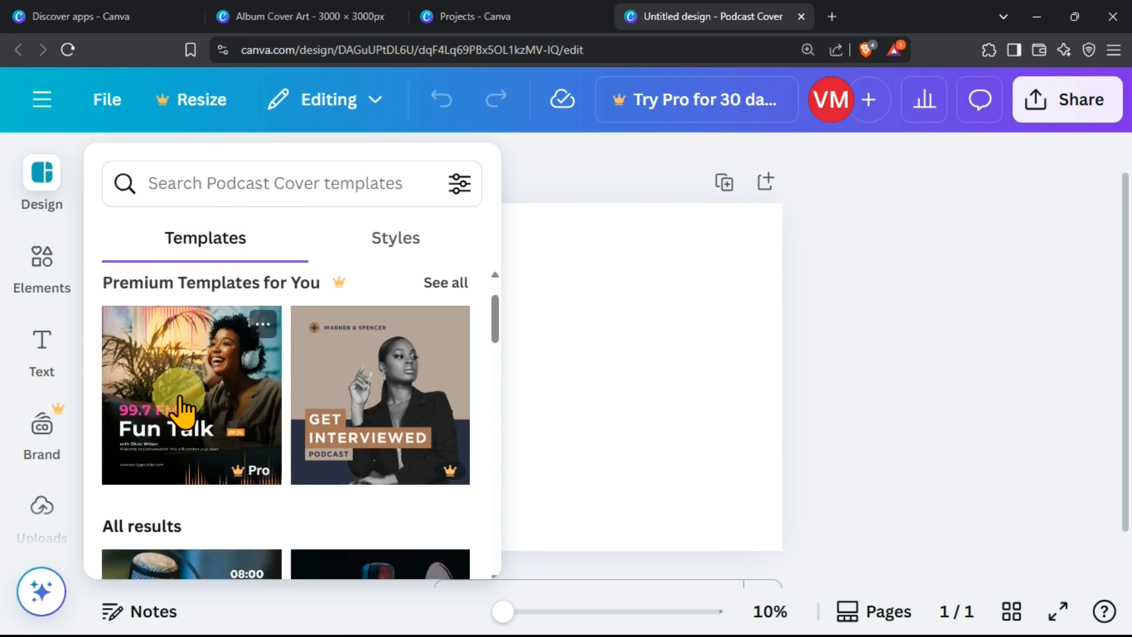
{"action": "left_click", "coordinate": [183, 407]}
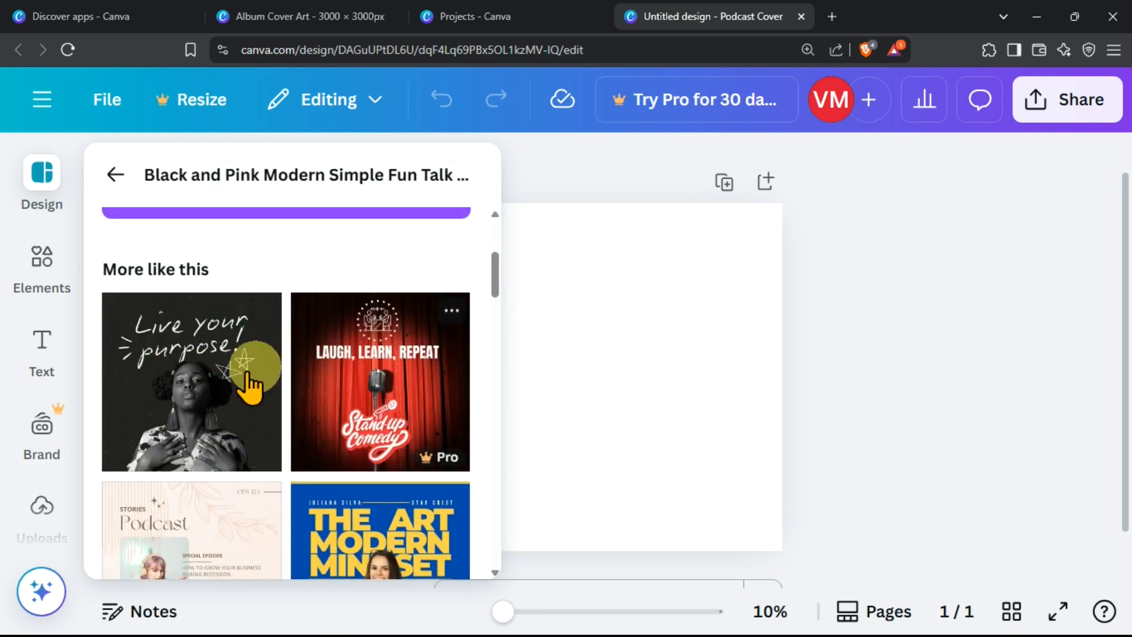
{"action": "left_click", "coordinate": [248, 377]}
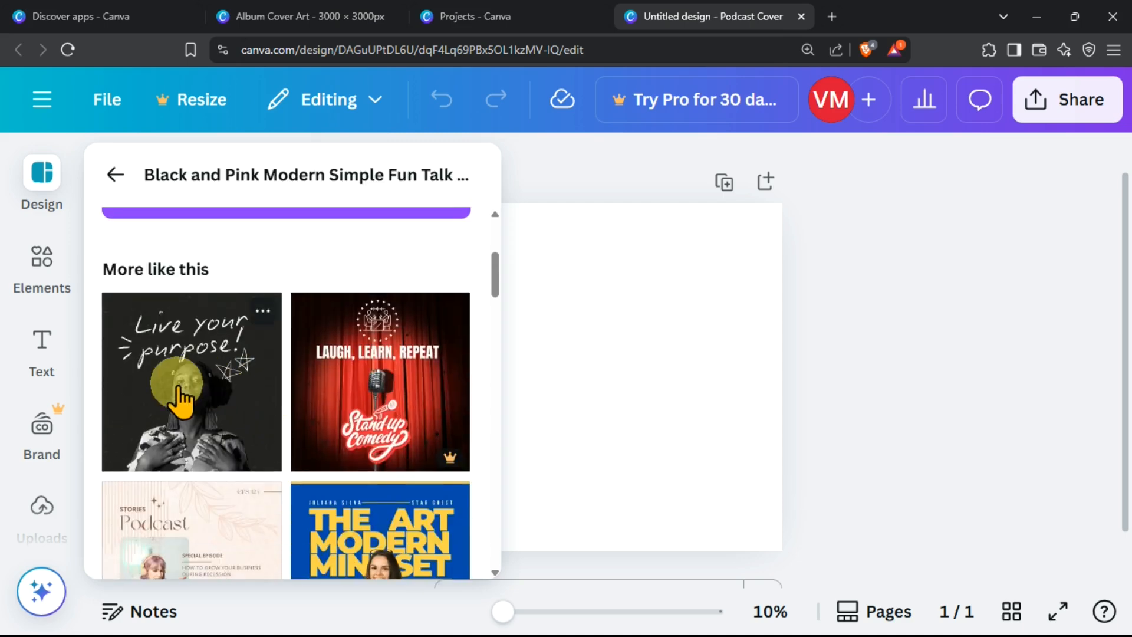
{"action": "left_click", "coordinate": [232, 394]}
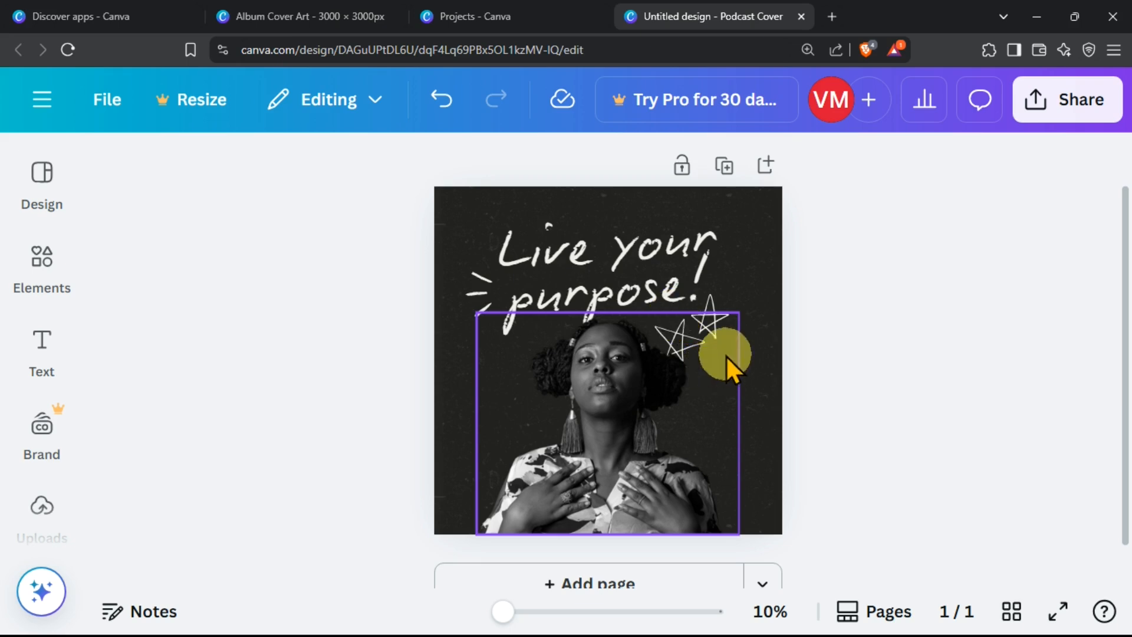
{"action": "left_click", "coordinate": [657, 362]}
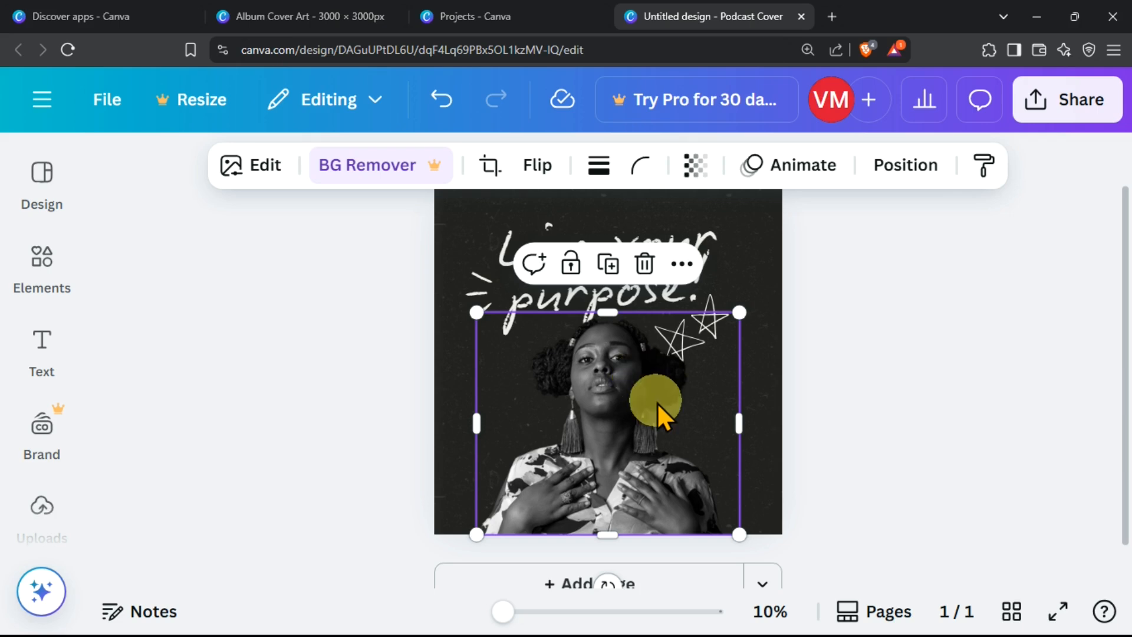
{"action": "key", "text": "ctrl+z"}
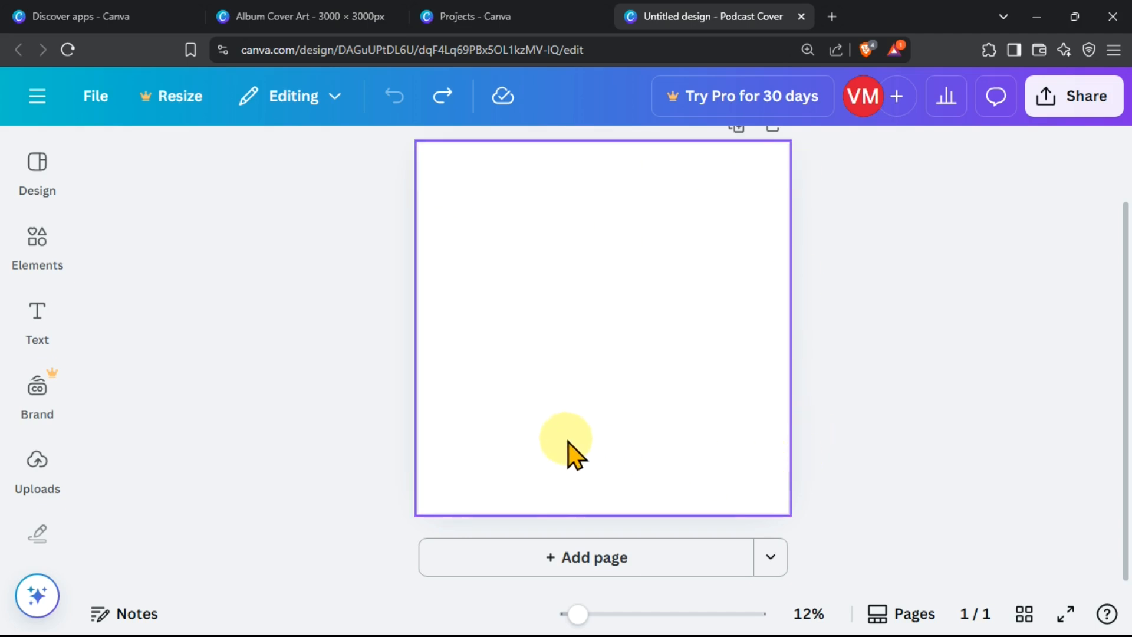
- Place the uploaded photo of the man sitting in a round wall opening on the blank page
{"action": "left_click", "coordinate": [62, 537]}
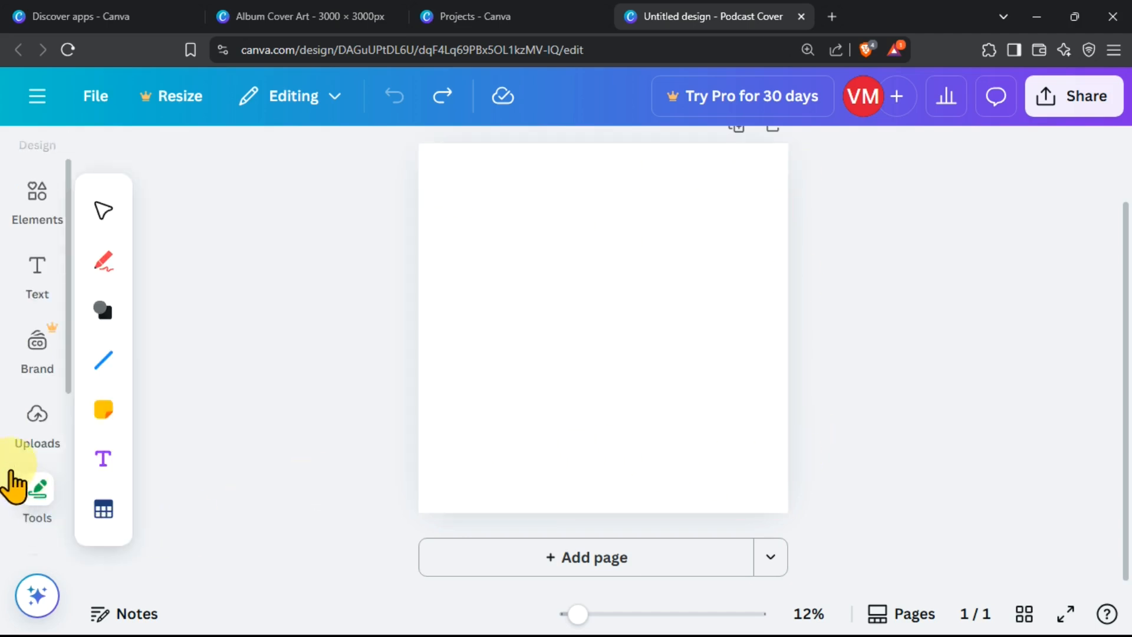
{"action": "left_click", "coordinate": [38, 440]}
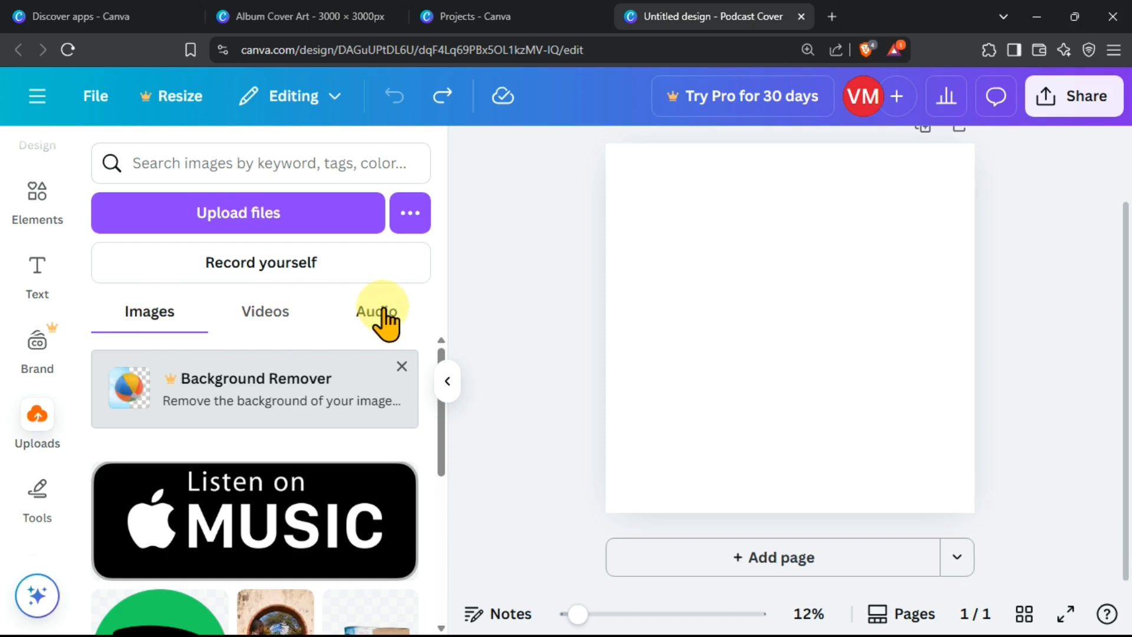
{"action": "scroll", "coordinate": [321, 437], "scroll_direction": "down", "scroll_amount": 3}
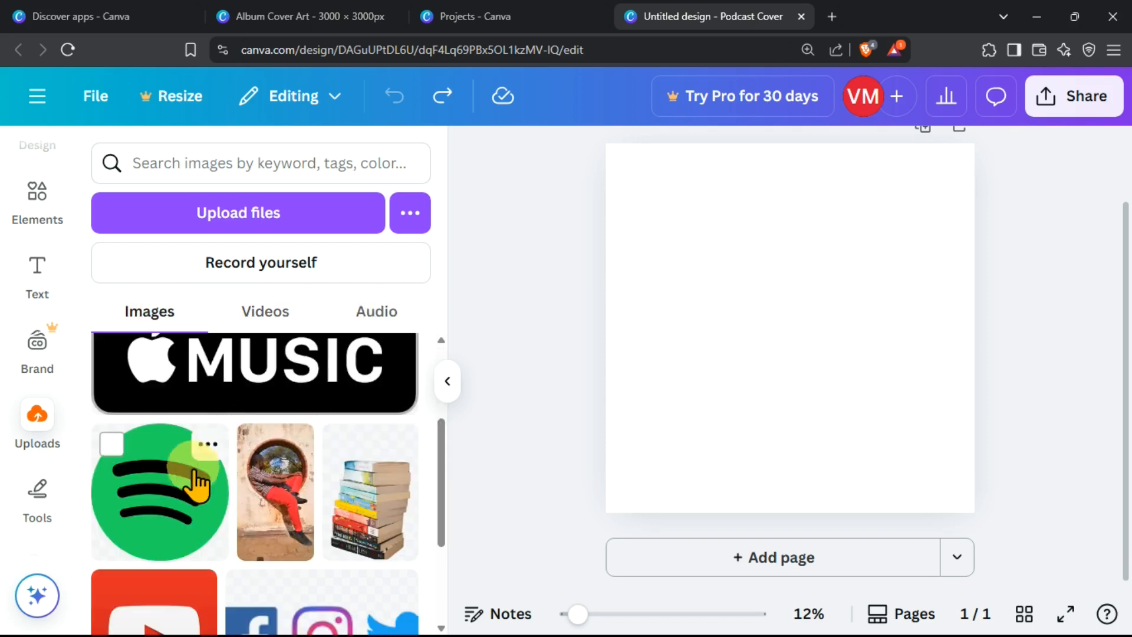
{"action": "scroll", "coordinate": [188, 507], "scroll_direction": "down", "scroll_amount": 2}
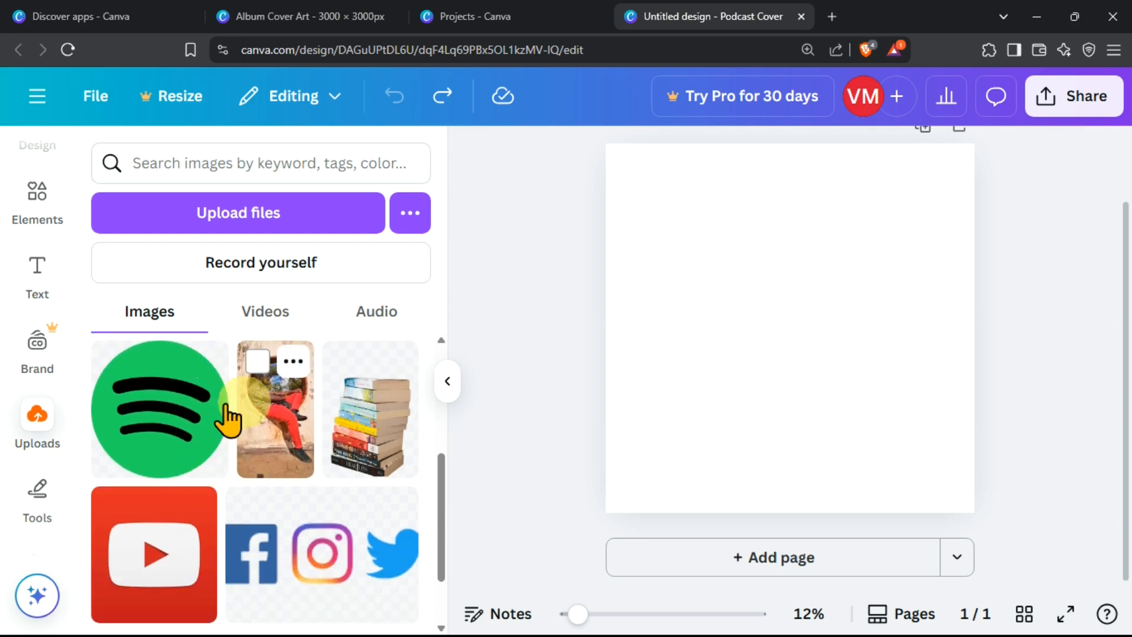
{"action": "left_click", "coordinate": [295, 429]}
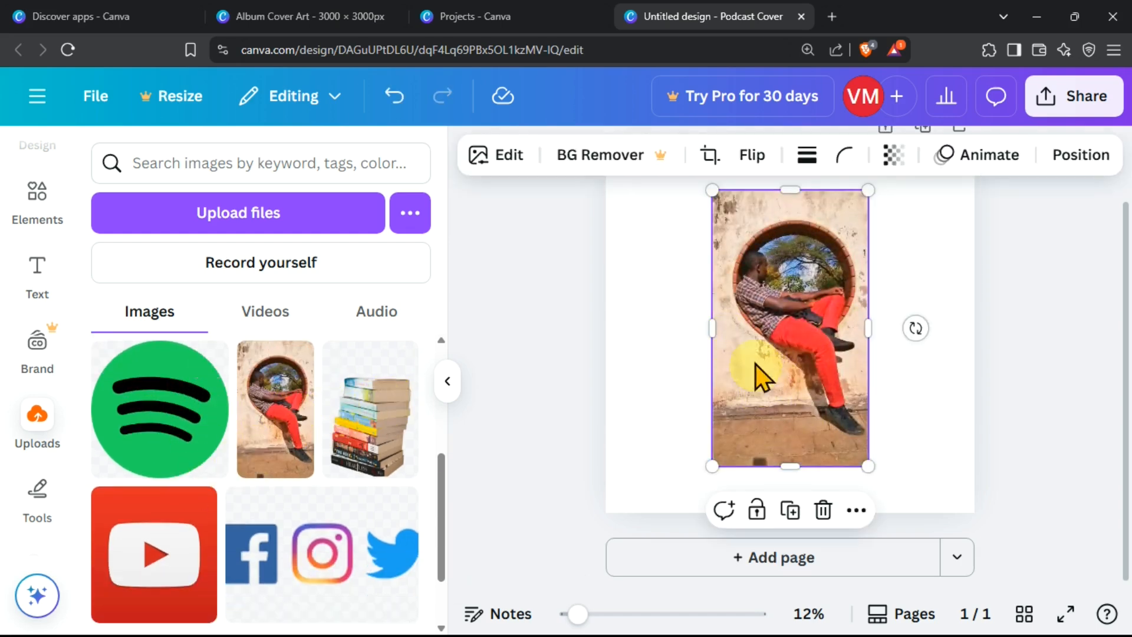
{"action": "scroll", "coordinate": [448, 389], "scroll_direction": "up", "scroll_amount": 1}
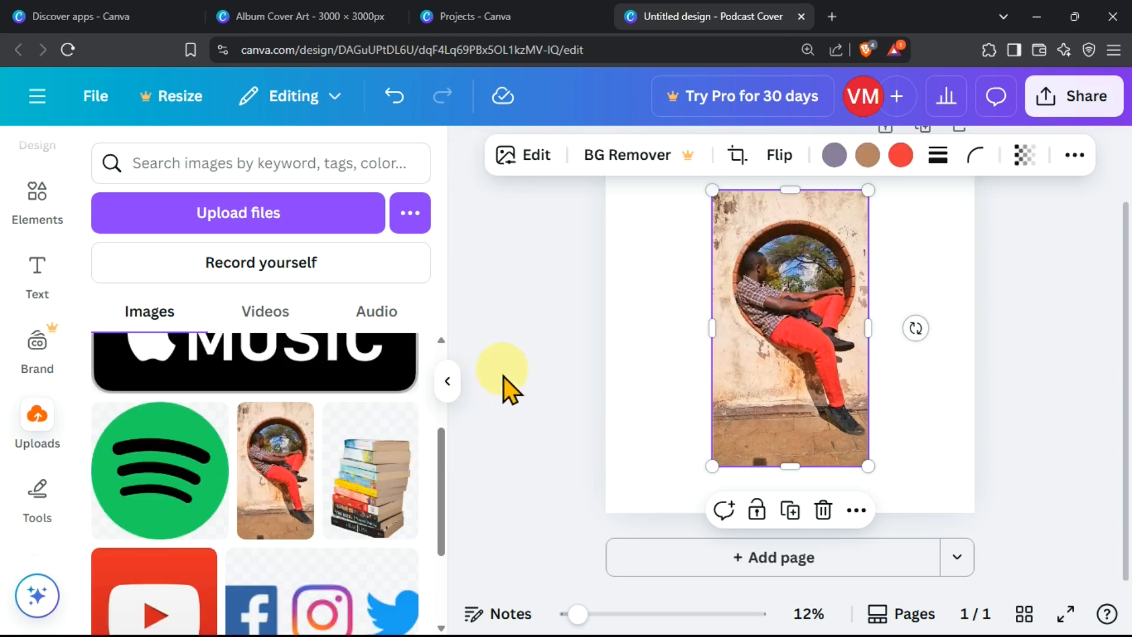
{"action": "left_click", "coordinate": [448, 385]}
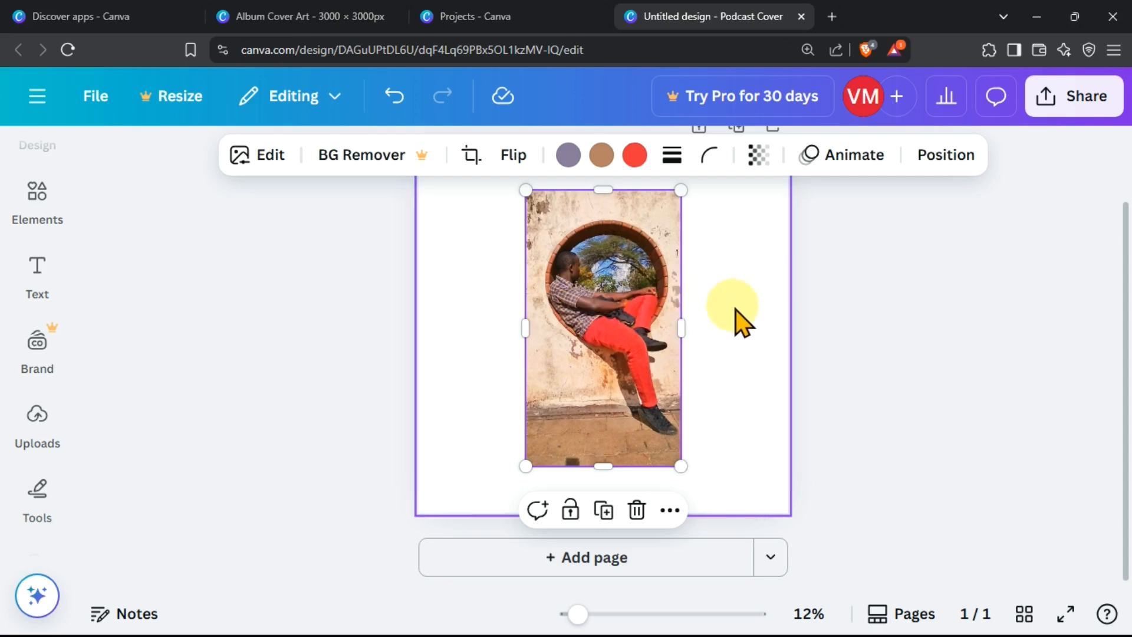
{"action": "left_click", "coordinate": [879, 318]}
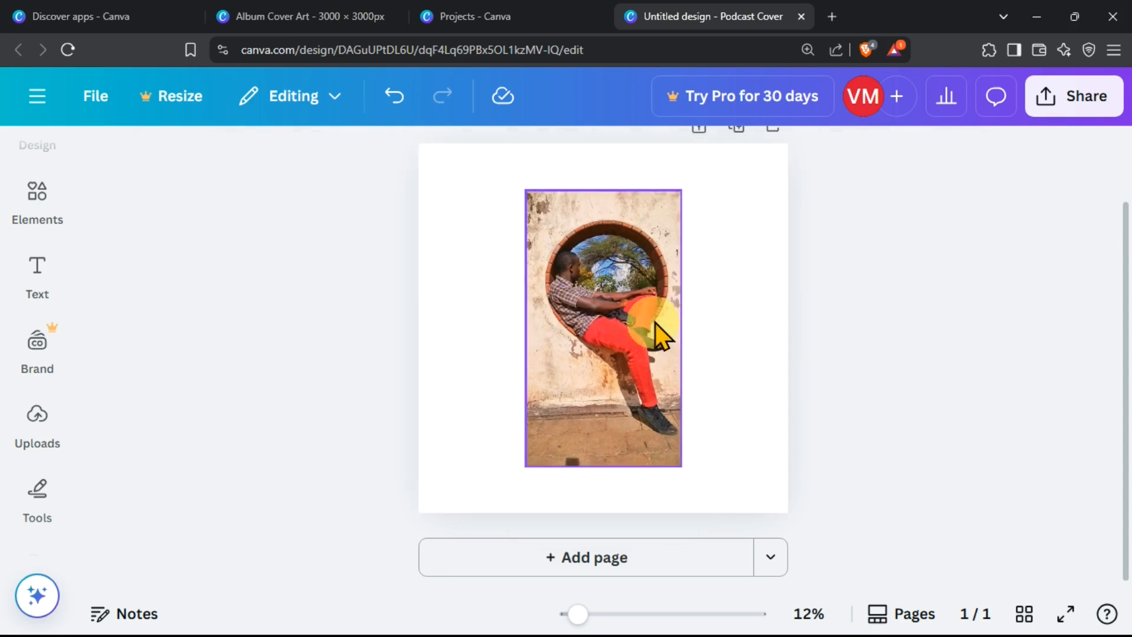
- Enlarge the photo to cover the whole page and shift it so the man and the round opening are framed
{"action": "left_click", "coordinate": [642, 277]}
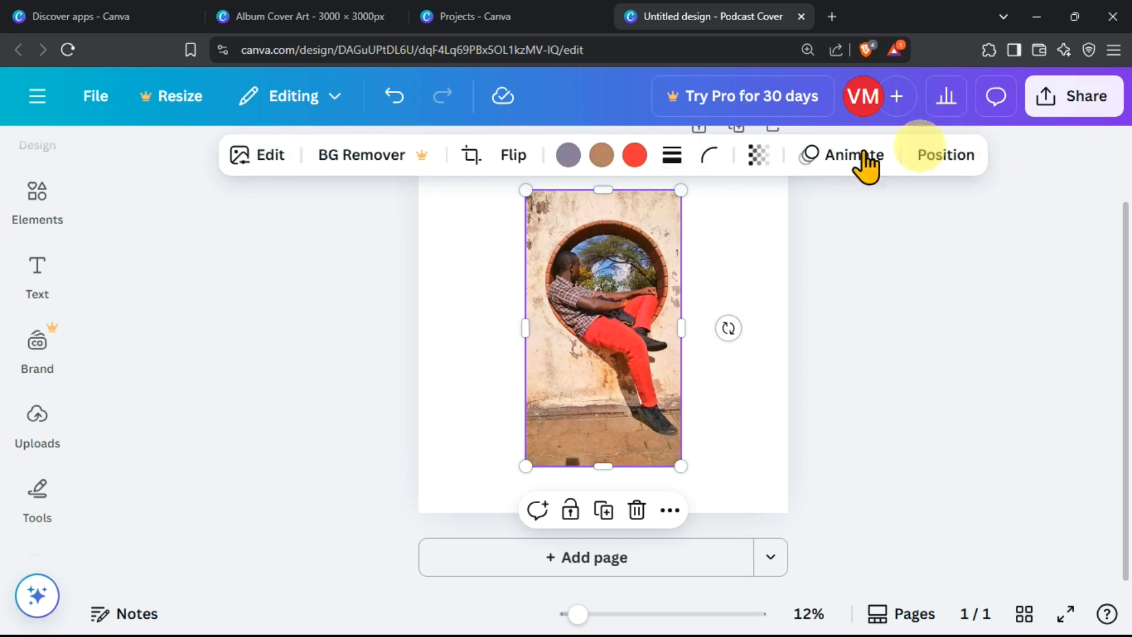
{"action": "left_click", "coordinate": [893, 311]}
{"action": "left_click", "coordinate": [612, 314]}
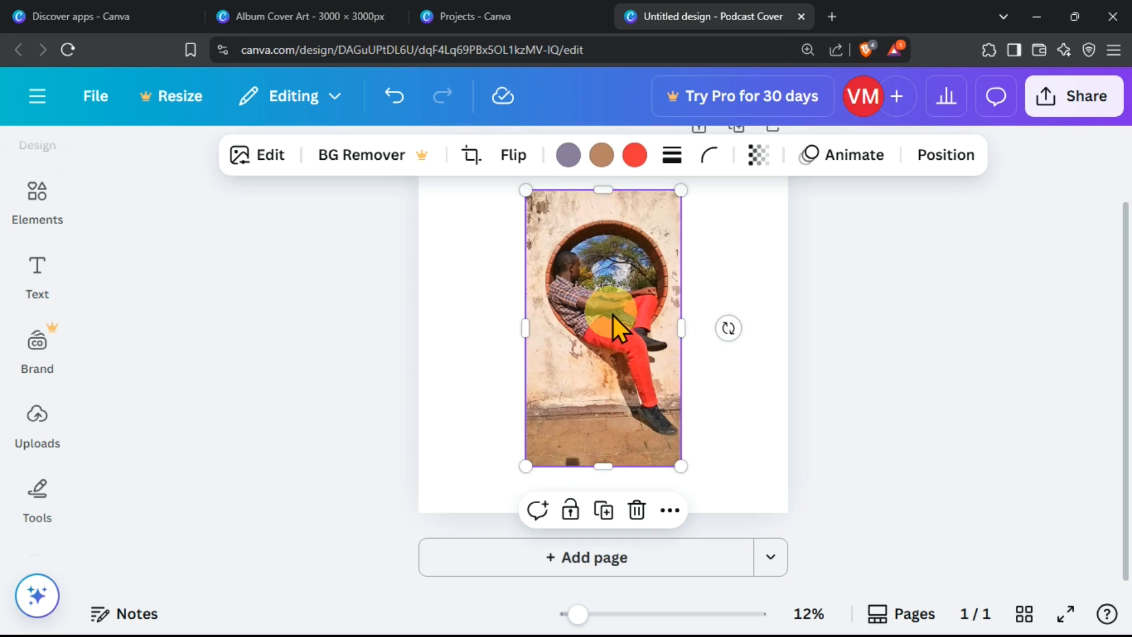
{"action": "left_click_drag", "start_coordinate": [681, 466], "coordinate": [820, 541]}
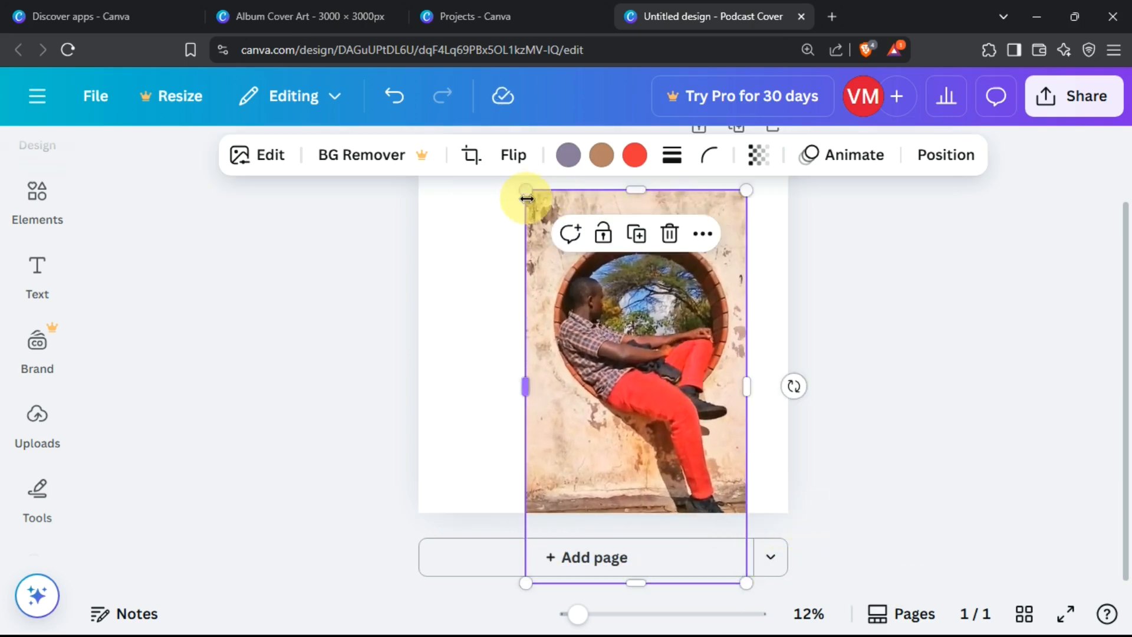
{"action": "left_click_drag", "start_coordinate": [526, 199], "coordinate": [394, 172]}
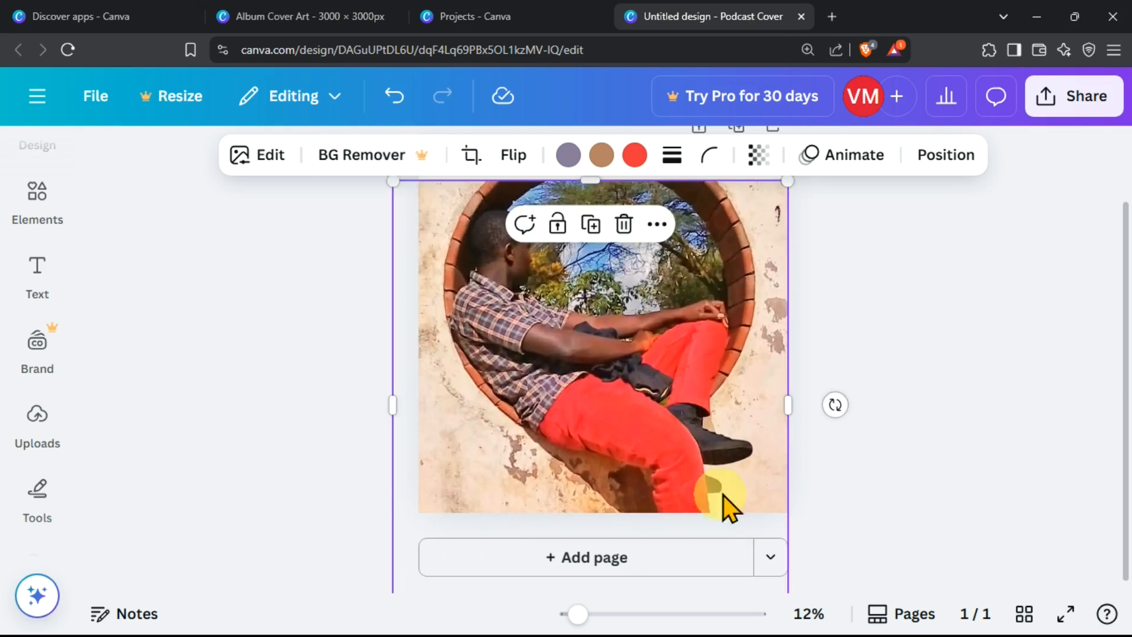
{"action": "mouse_move", "coordinate": [671, 345]}
{"action": "left_mouse_down"}
{"action": "mouse_move", "coordinate": [663, 384]}
{"action": "mouse_move", "coordinate": [670, 362]}
{"action": "left_mouse_up"}
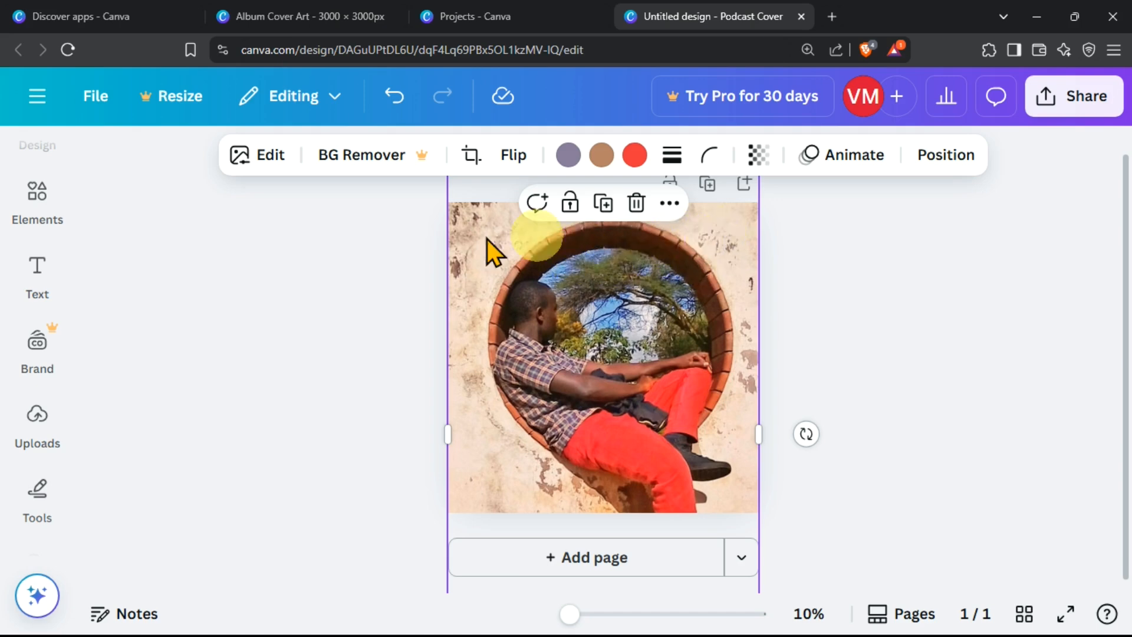
- Add a text box reading "LET" to the cover
{"action": "left_click", "coordinate": [38, 277]}
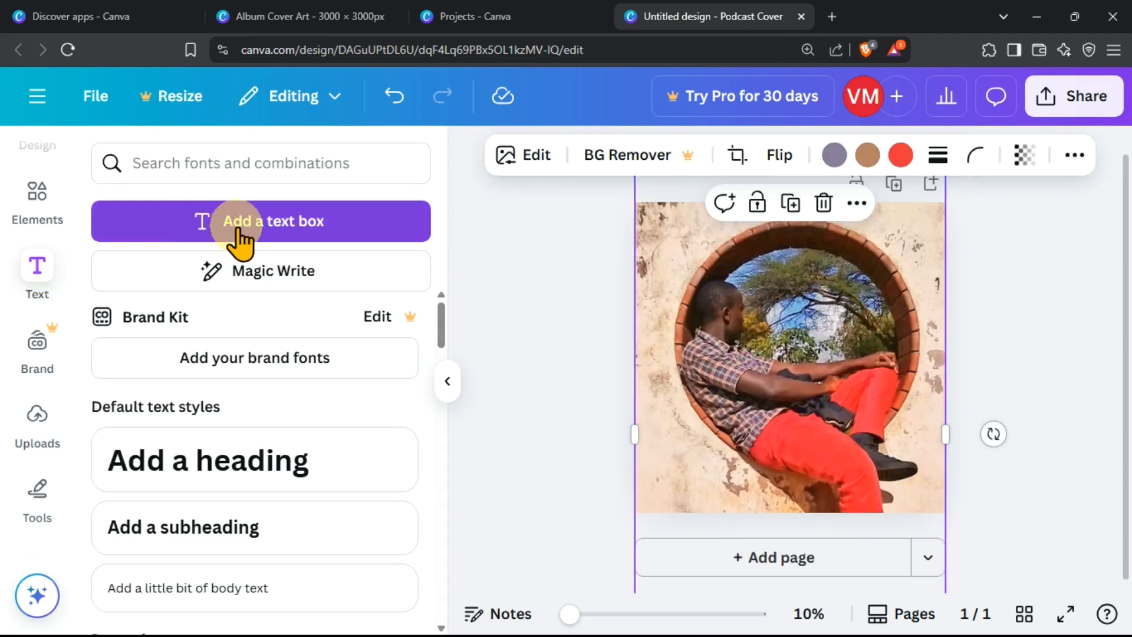
{"action": "left_click", "coordinate": [253, 231]}
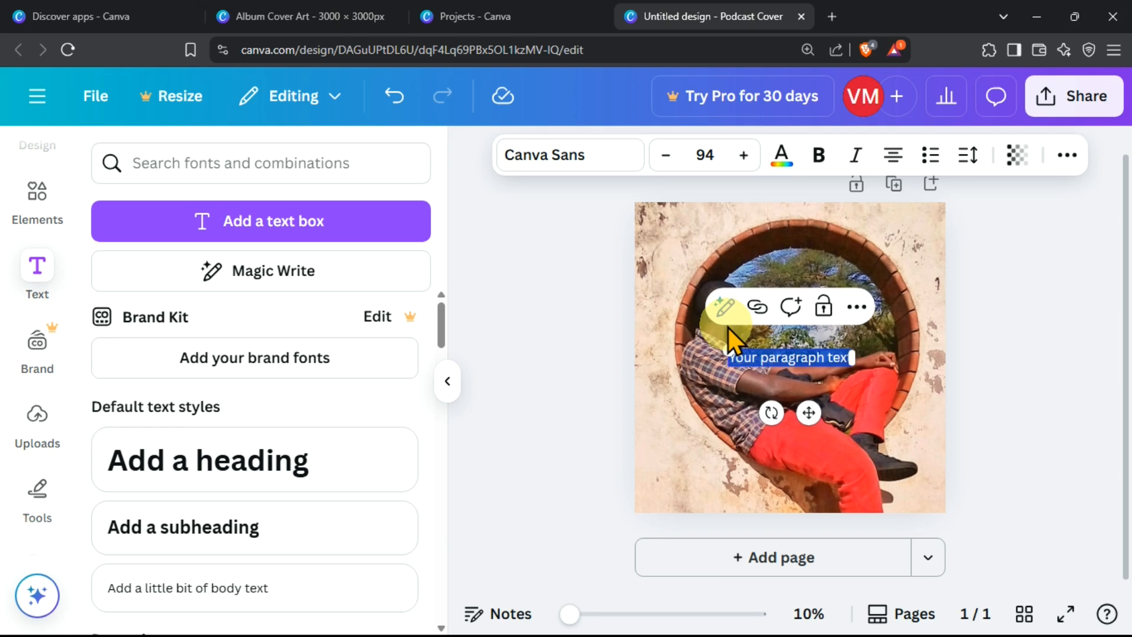
{"action": "type", "text": "LET"}
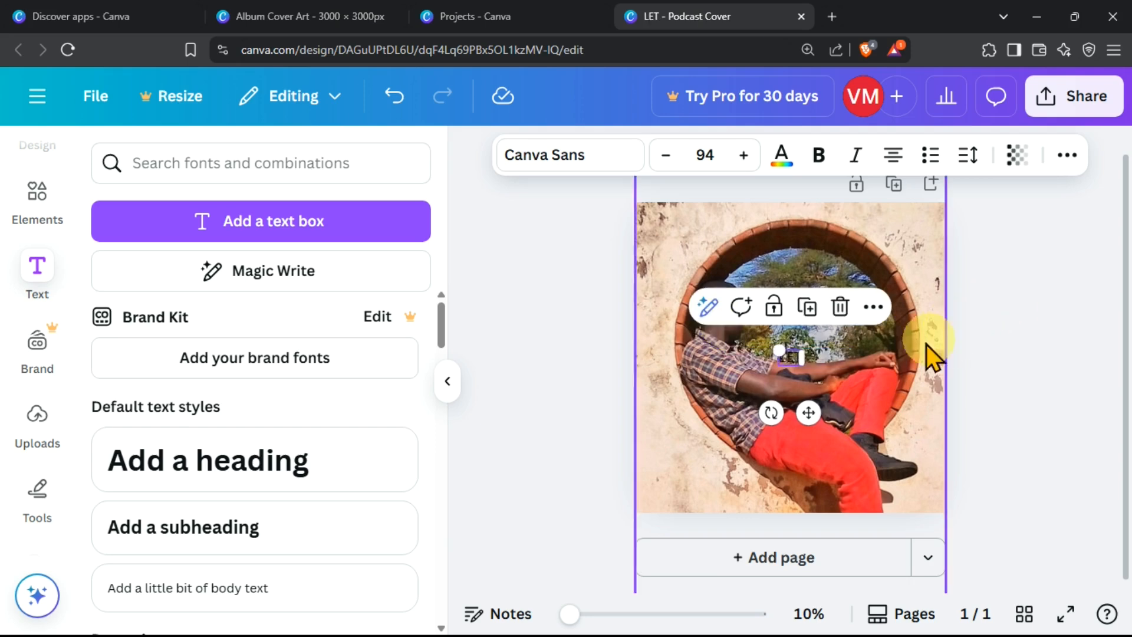
- Set the font size of the "LET" text to 270
{"action": "left_click", "coordinate": [708, 155]}
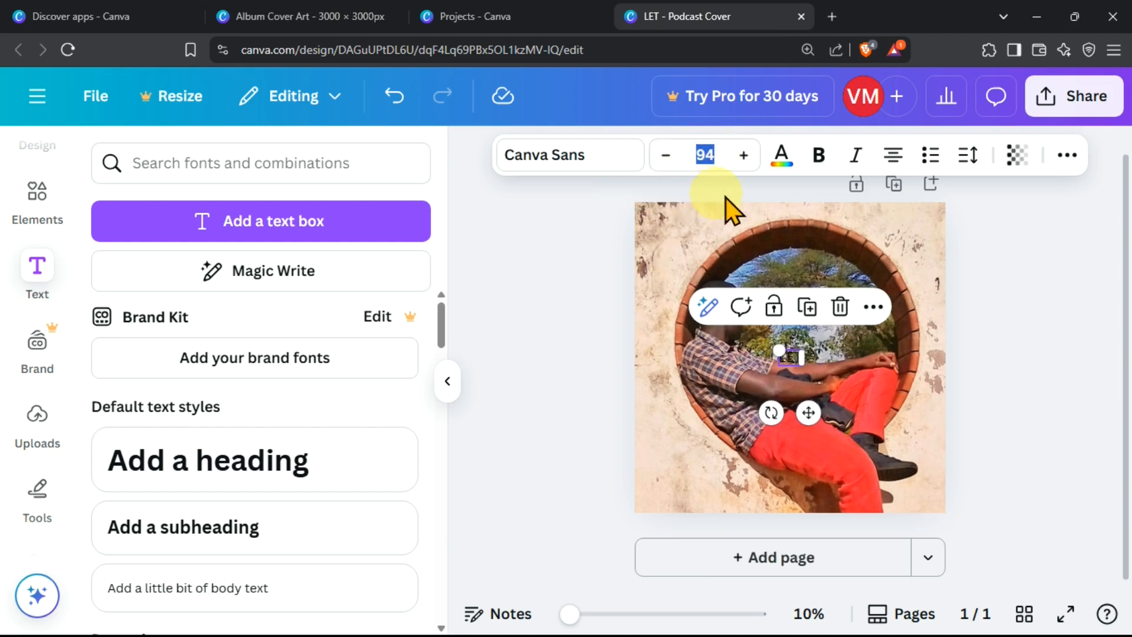
{"action": "left_click", "coordinate": [740, 165]}
{"action": "left_click", "coordinate": [741, 165]}
{"action": "left_click", "coordinate": [741, 165]}
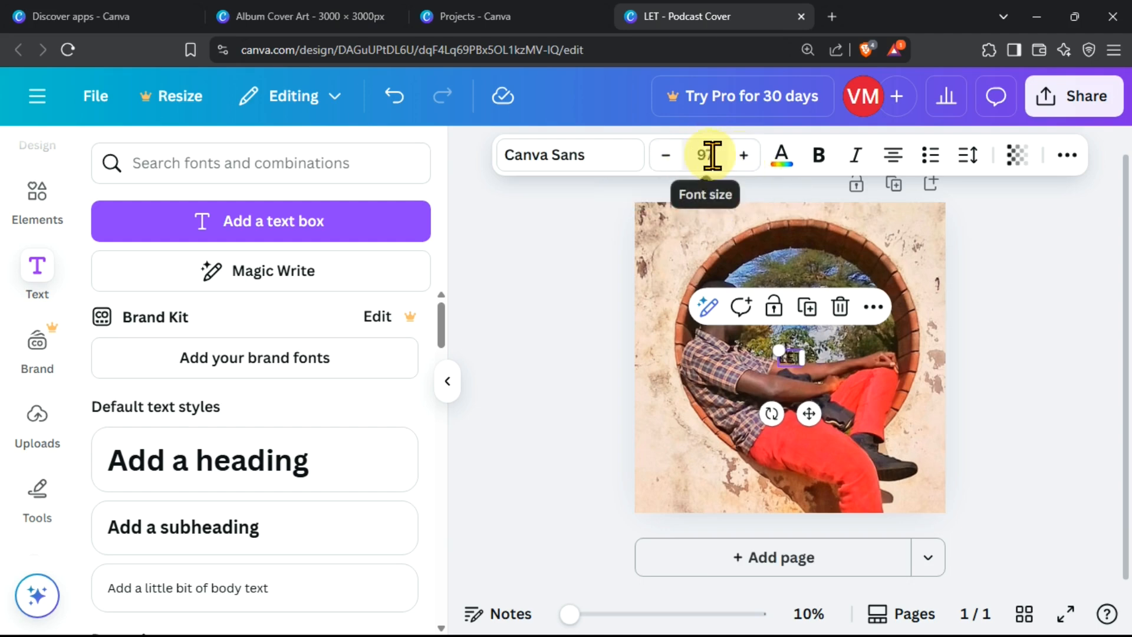
{"action": "left_click", "coordinate": [744, 155]}
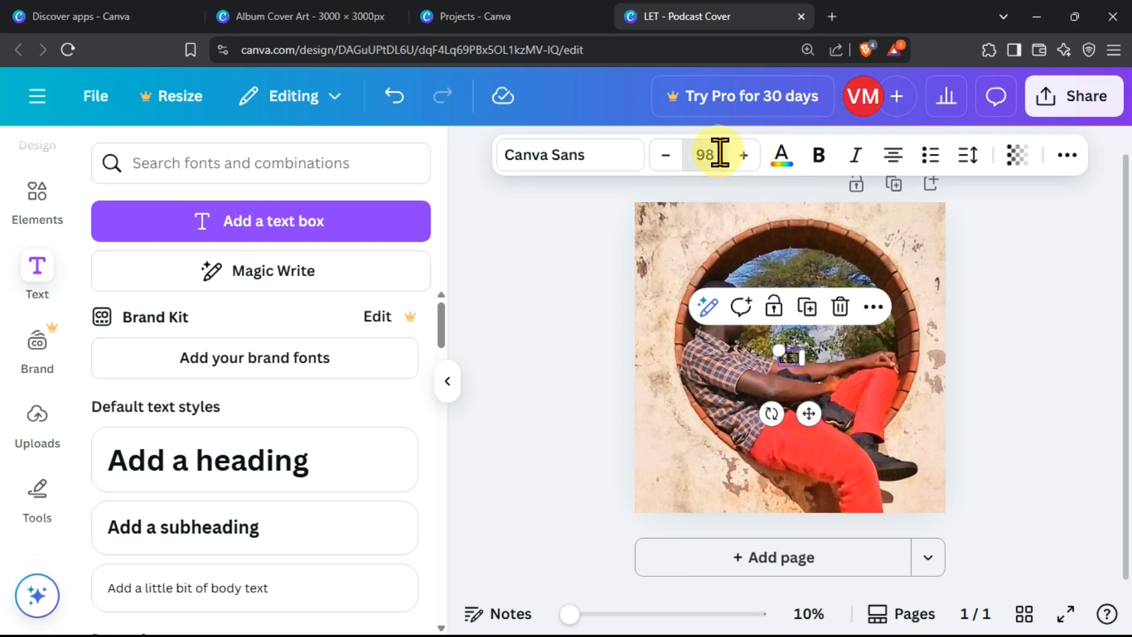
{"action": "left_click", "coordinate": [699, 156]}
{"action": "type", "text": "270"}
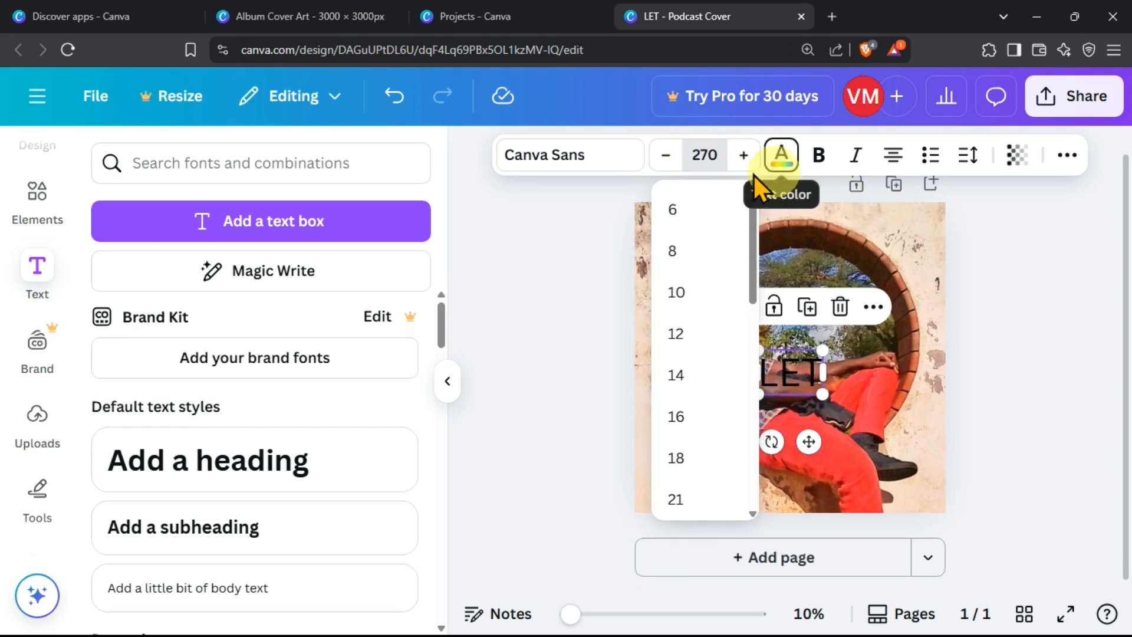
- Search the fonts for "HORI" and apply the solid Horizon font to the "LET" text
{"action": "left_click", "coordinate": [597, 168]}
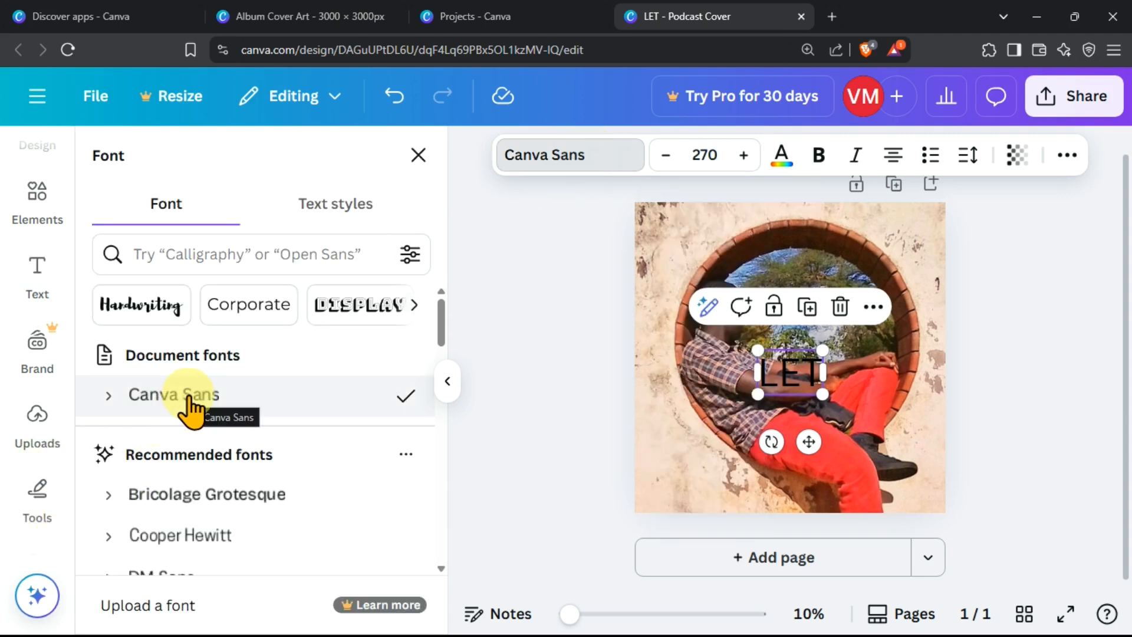
{"action": "scroll", "coordinate": [189, 407], "scroll_direction": "down", "scroll_amount": 4}
{"action": "scroll", "coordinate": [254, 430], "scroll_direction": "down", "scroll_amount": 4}
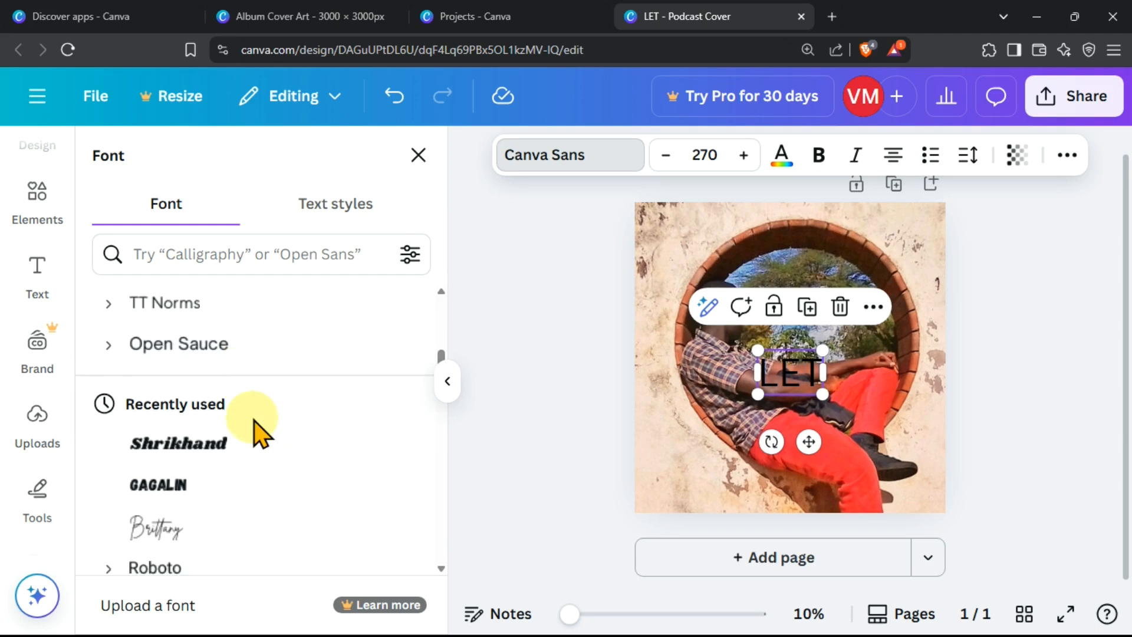
{"action": "scroll", "coordinate": [284, 342], "scroll_direction": "up", "scroll_amount": 3}
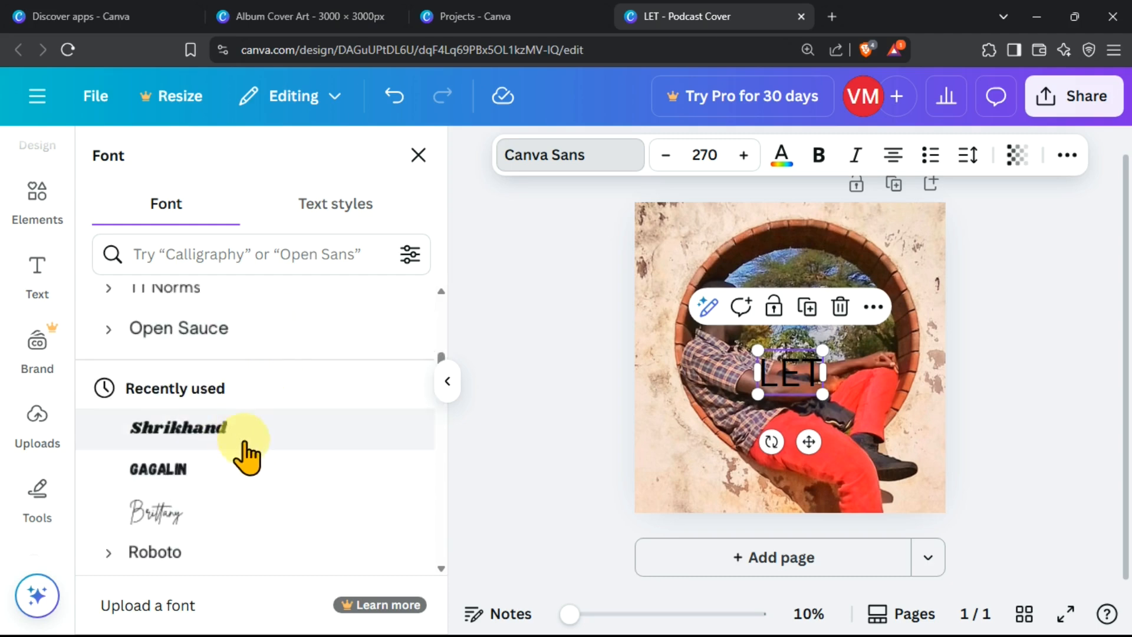
{"action": "scroll", "coordinate": [242, 428], "scroll_direction": "up", "scroll_amount": 5}
{"action": "scroll", "coordinate": [215, 424], "scroll_direction": "down", "scroll_amount": 3}
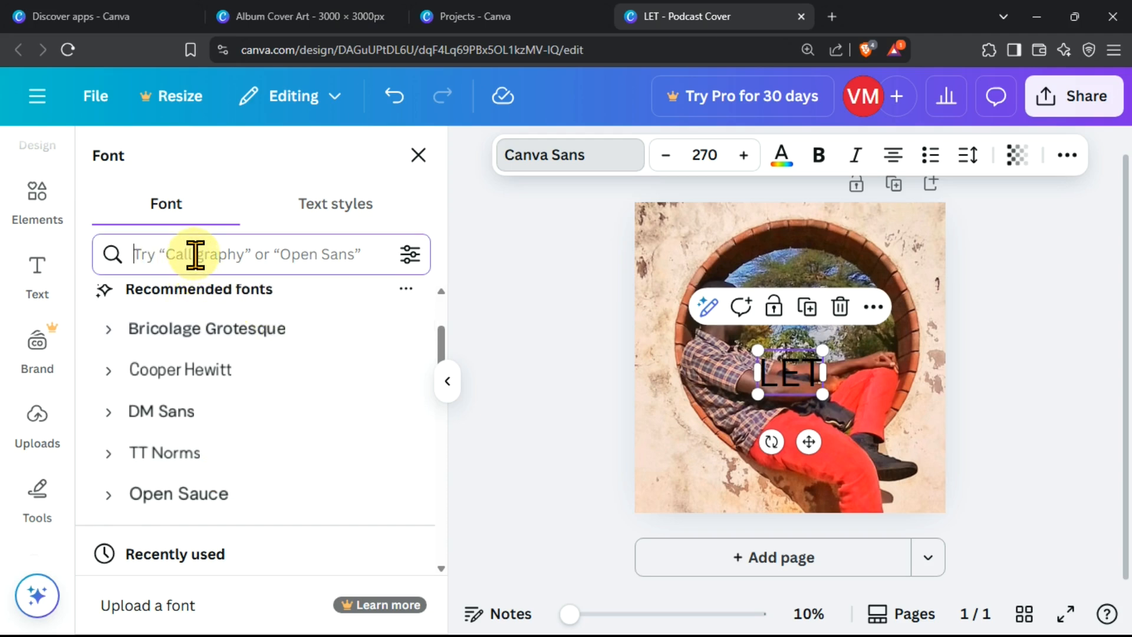
{"action": "type", "text": "HO"}
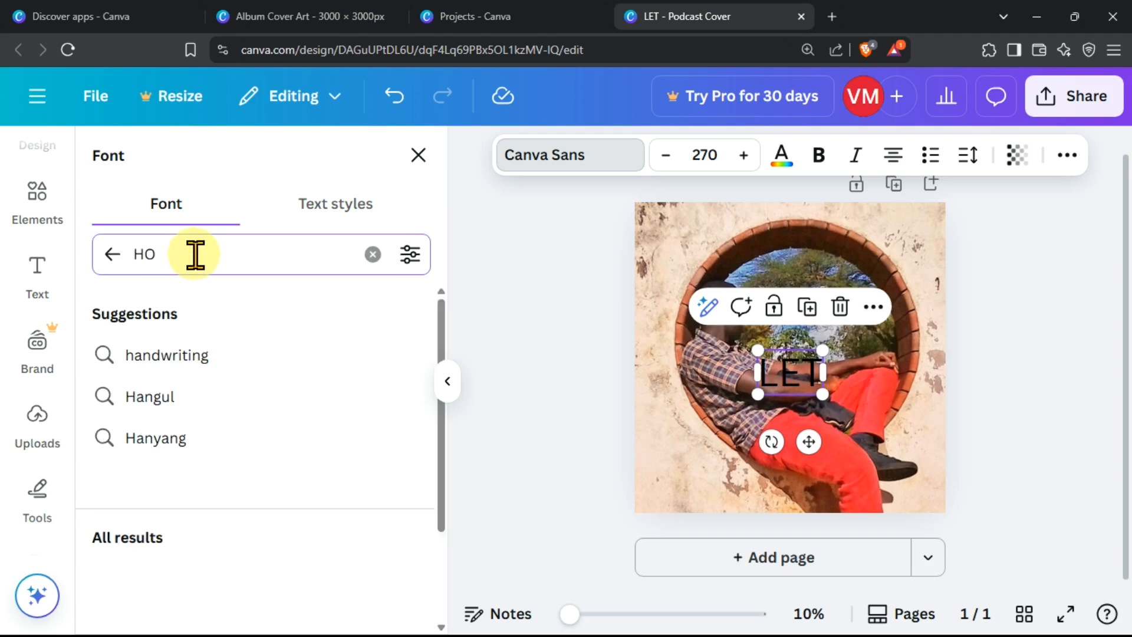
{"action": "type", "text": "RI"}
{"action": "left_click", "coordinate": [211, 359]}
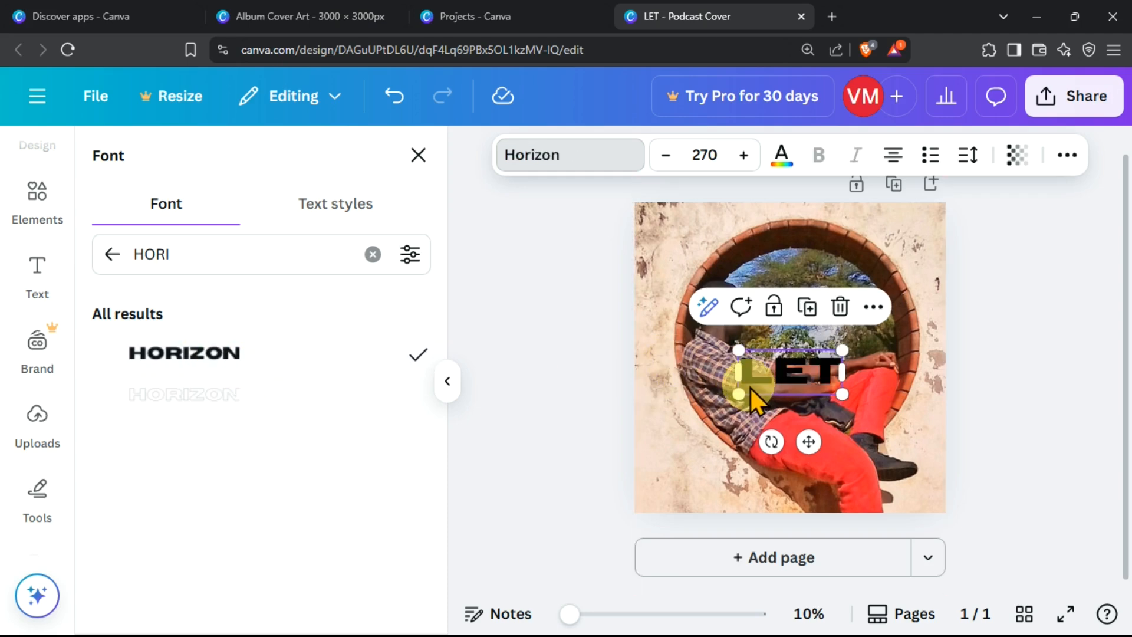
{"action": "key", "text": "Escape"}
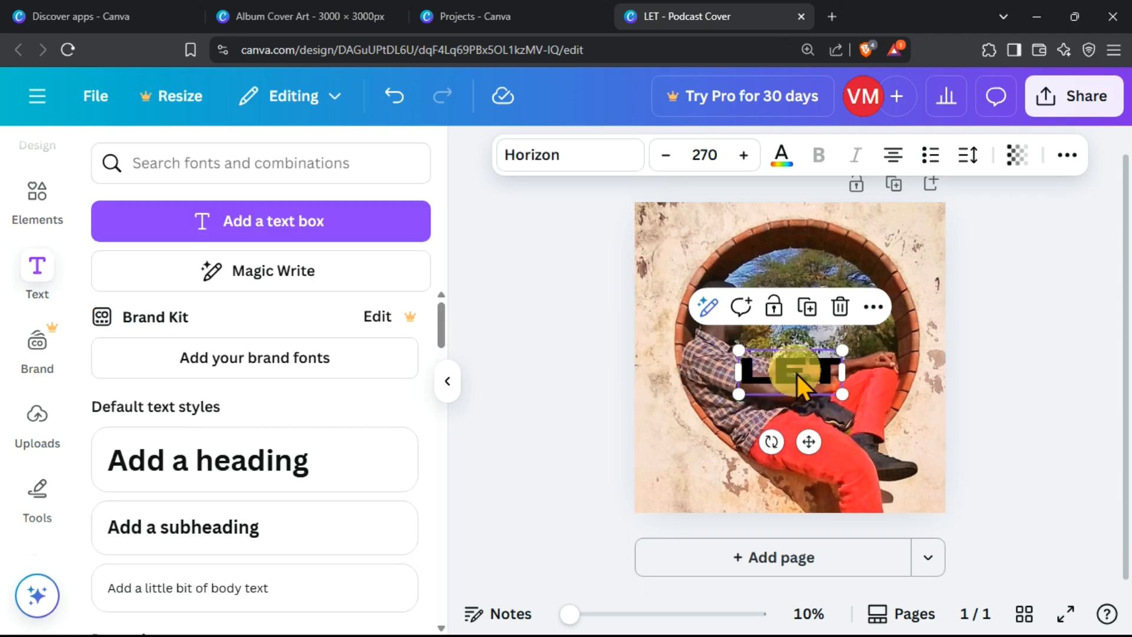
- Color the "LET" text white and move it to the upper-right corner of the cover
{"action": "left_click", "coordinate": [784, 163]}
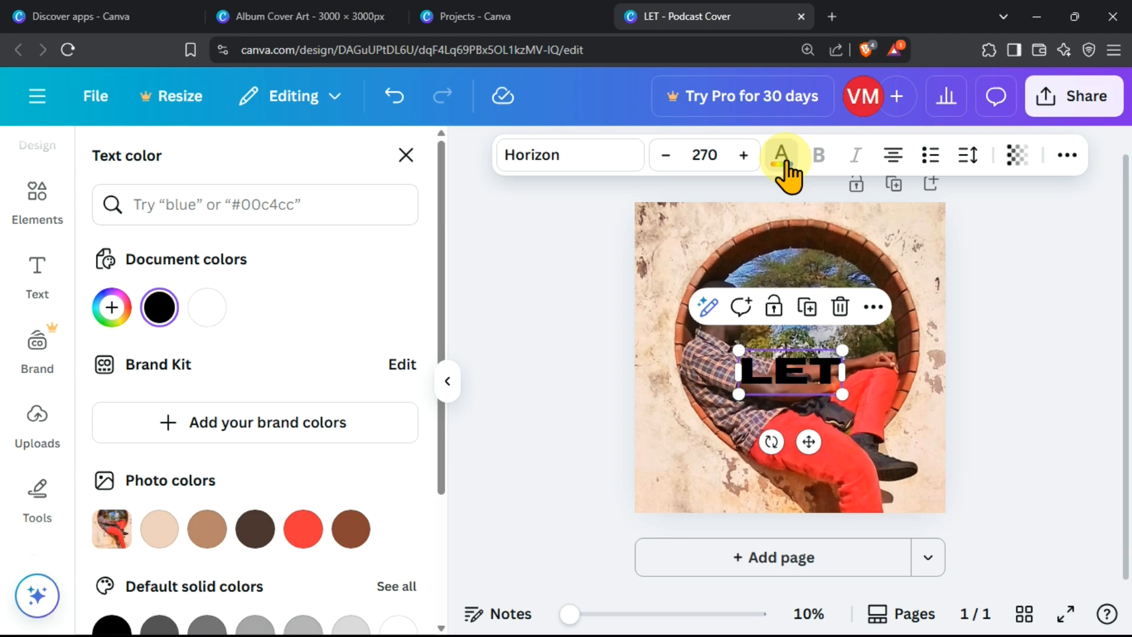
{"action": "scroll", "coordinate": [183, 371], "scroll_direction": "down", "scroll_amount": 2}
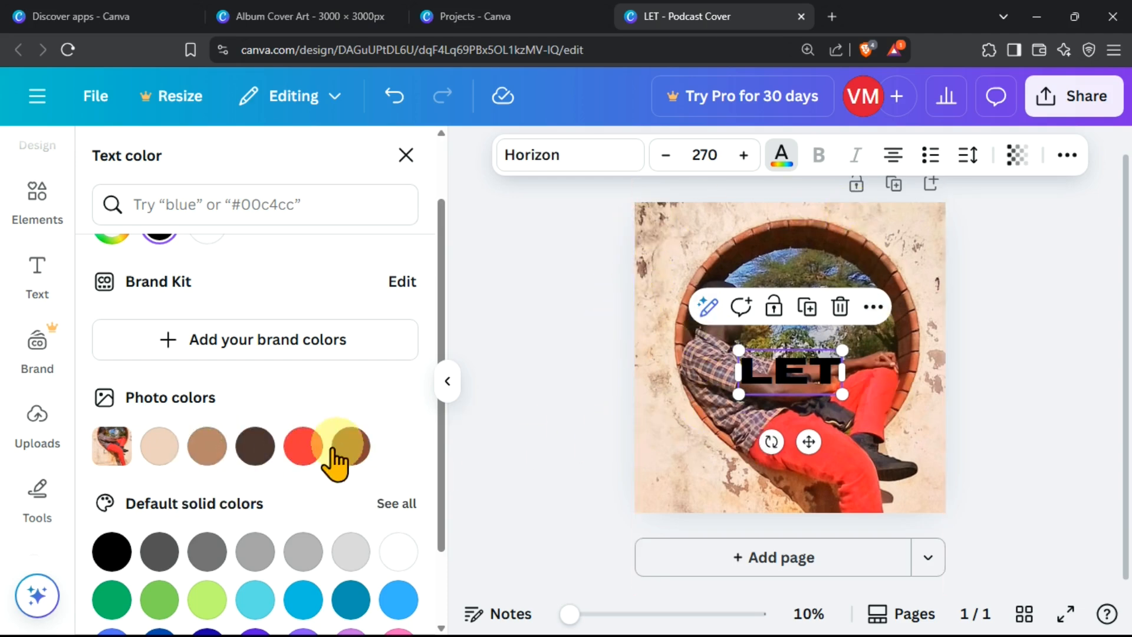
{"action": "left_click", "coordinate": [389, 557]}
{"action": "left_click_drag", "start_coordinate": [790, 372], "coordinate": [878, 237]}
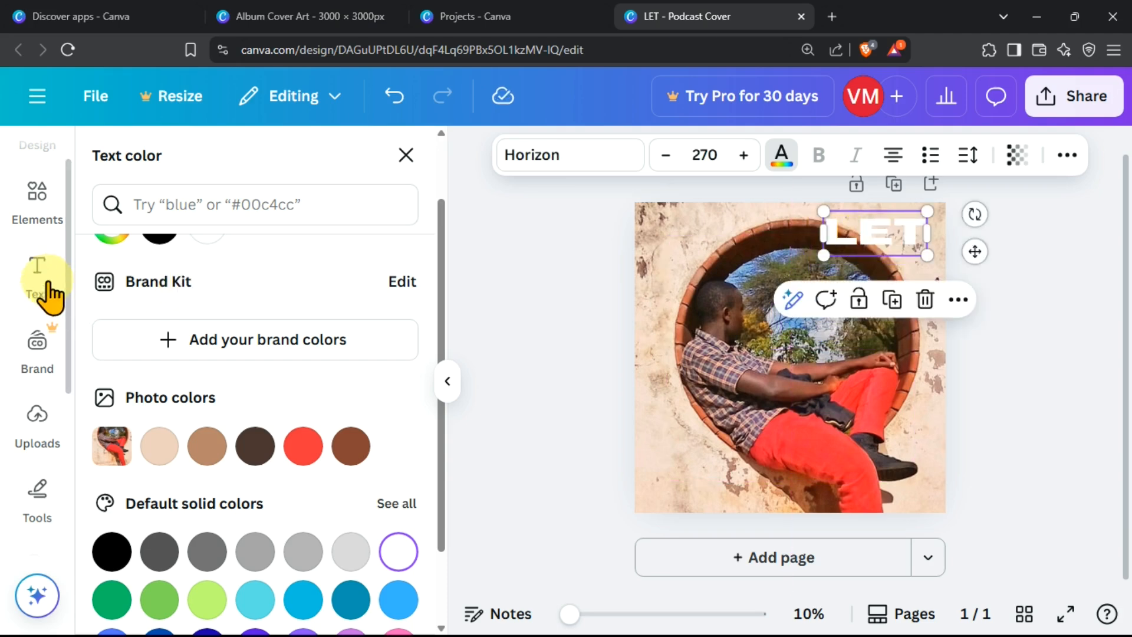
- Add a second text box reading "THEM" to the cover
{"action": "left_click", "coordinate": [50, 285]}
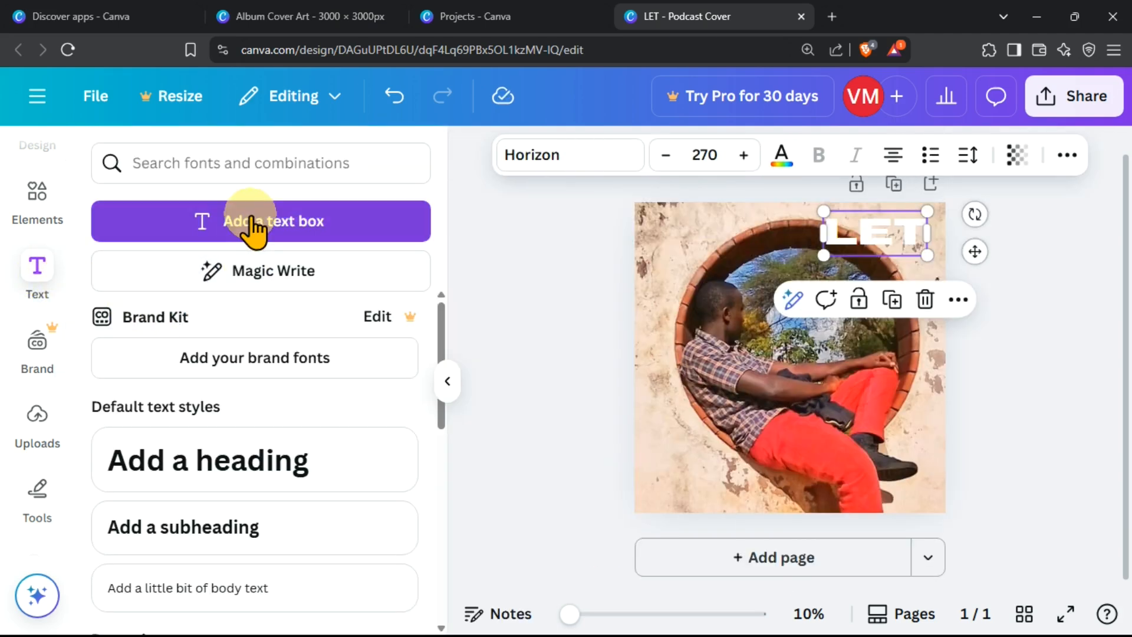
{"action": "left_click", "coordinate": [250, 227]}
{"action": "type", "text": "TH"}
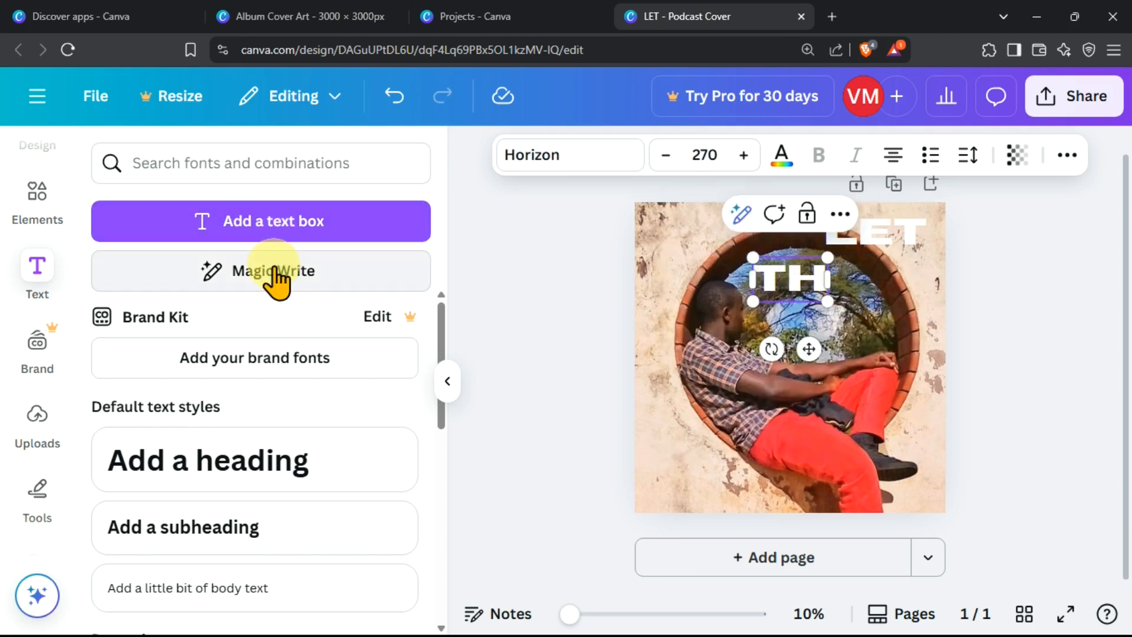
{"action": "type", "text": "EM"}
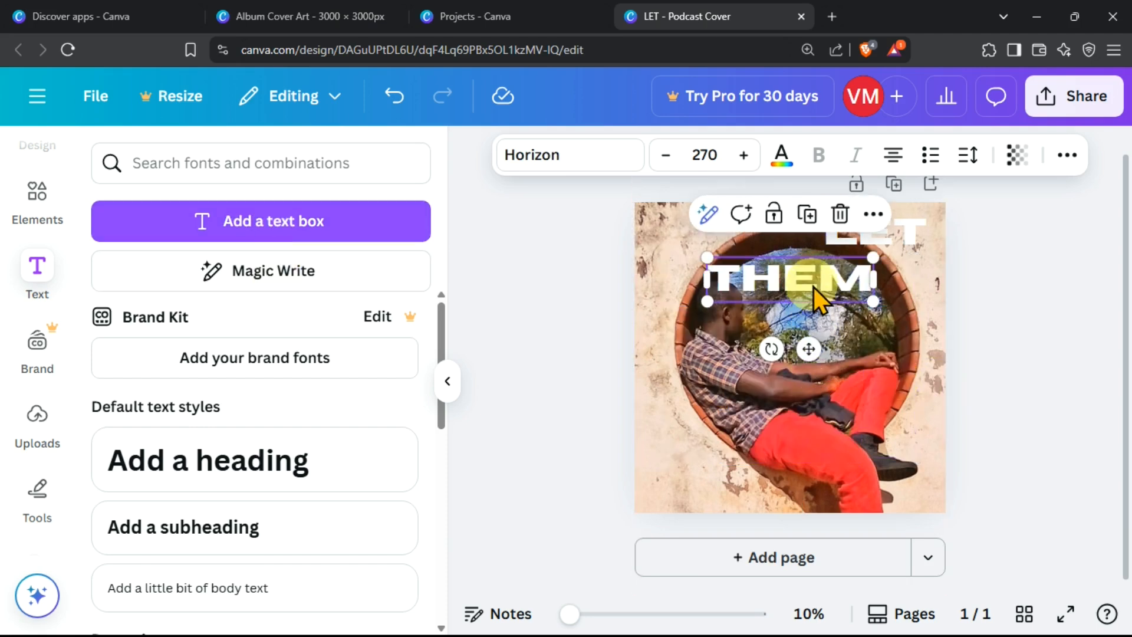
- Search the fonts for "LEAG" and apply League Spartan to the "THEM" text
{"action": "left_click", "coordinate": [611, 158]}
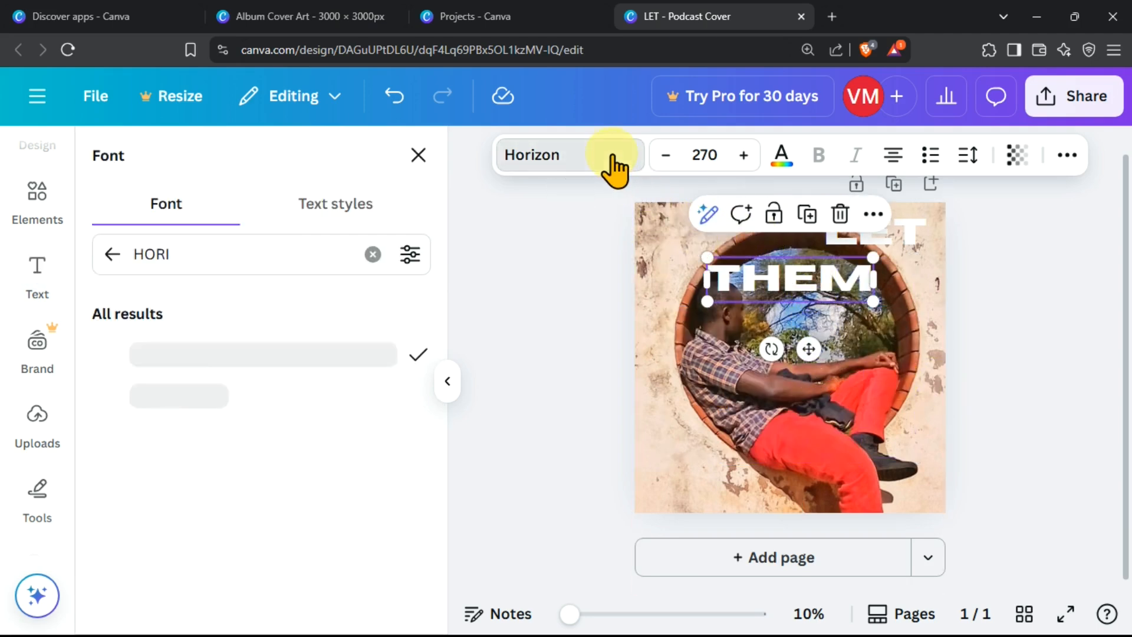
{"action": "left_click", "coordinate": [373, 254]}
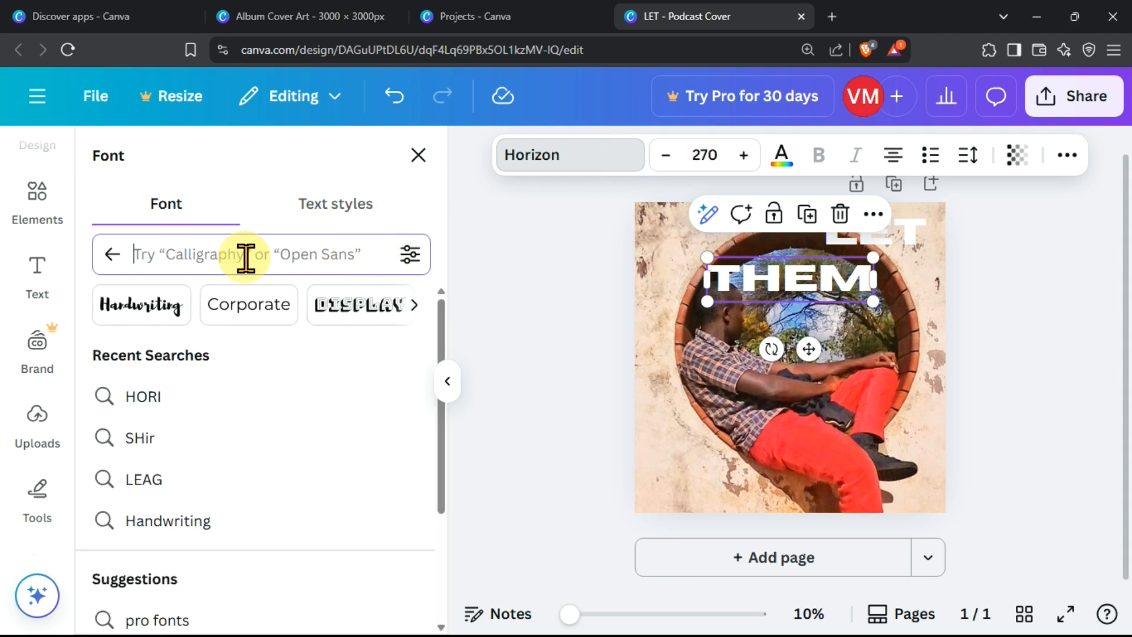
{"action": "type", "text": "LEAG"}
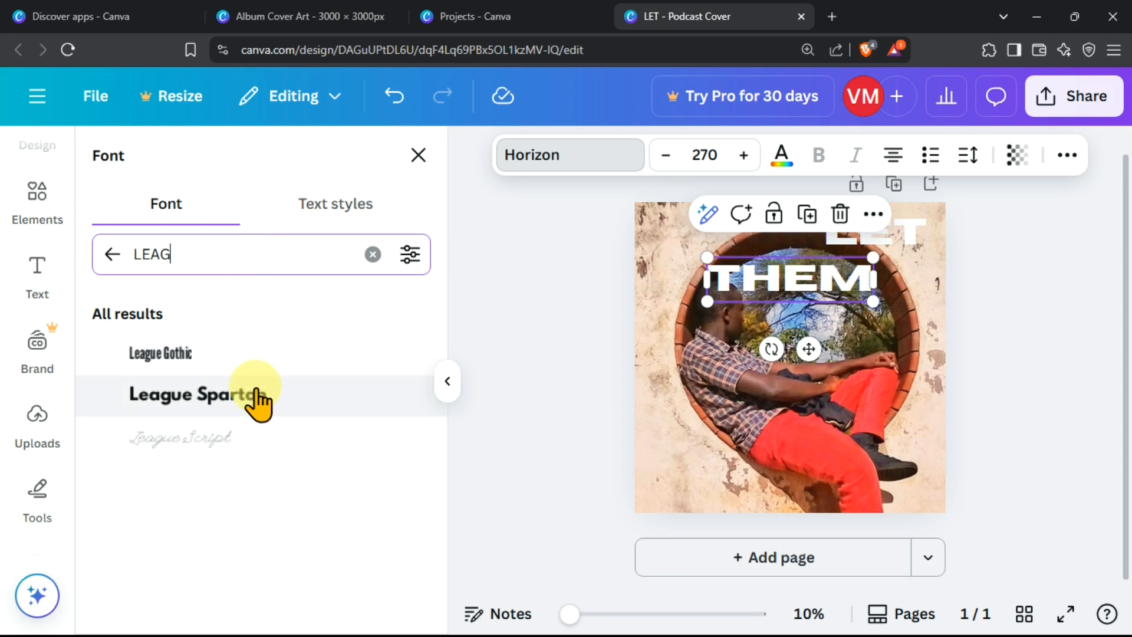
{"action": "left_click", "coordinate": [258, 403]}
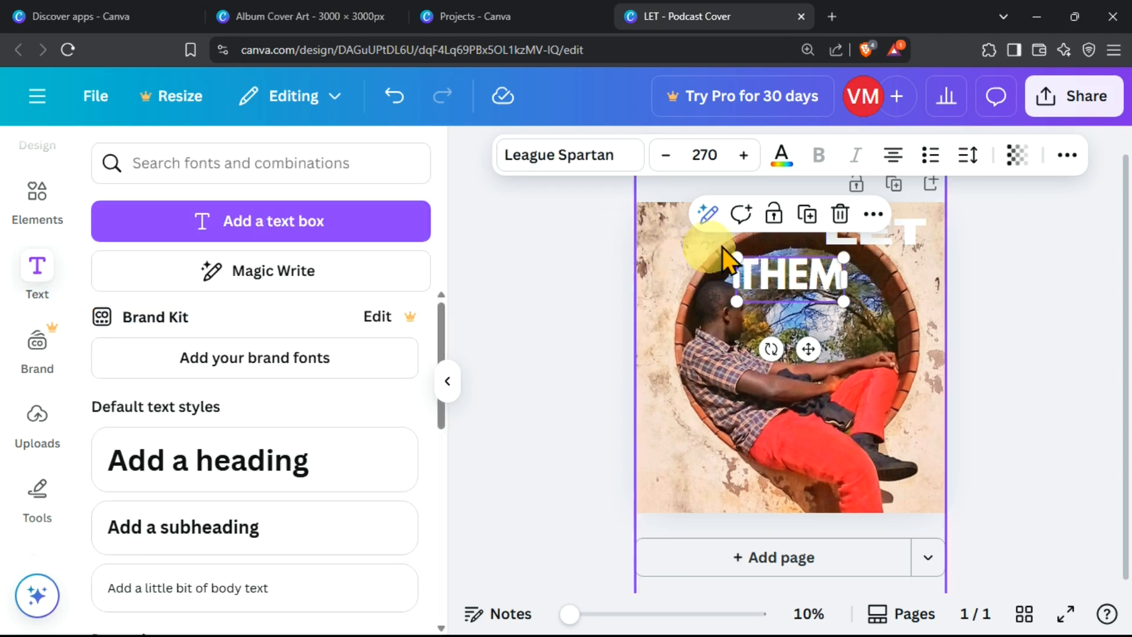
- Color the "THEM" text with the red photo color and move it directly beneath "LET"
{"action": "left_click", "coordinate": [781, 157]}
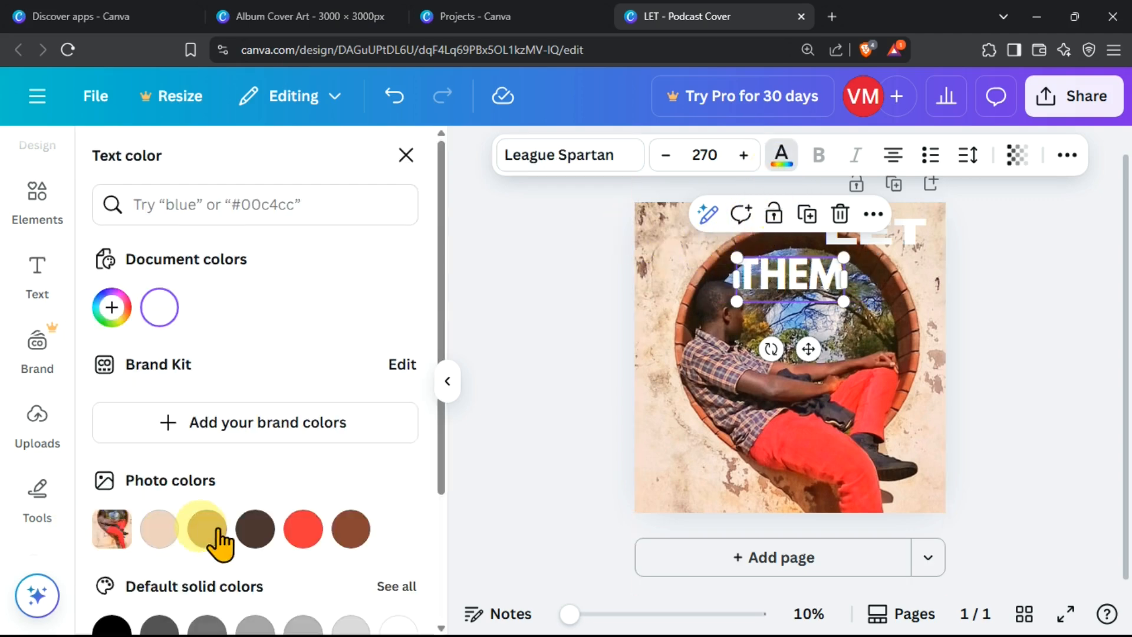
{"action": "left_click", "coordinate": [300, 529]}
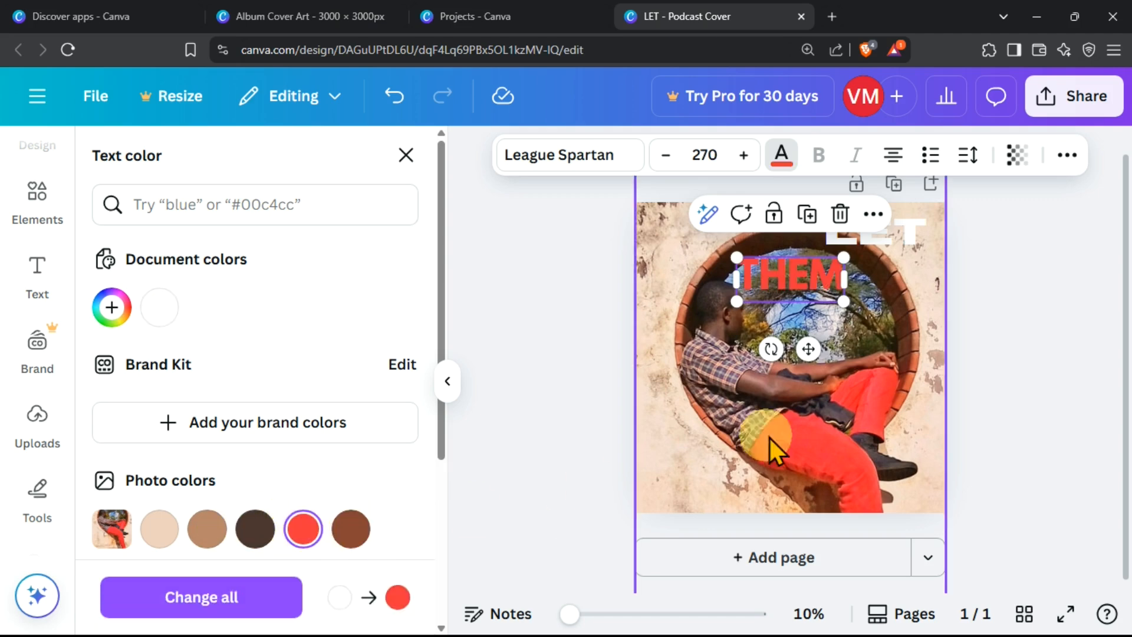
{"action": "left_click_drag", "start_coordinate": [798, 285], "coordinate": [874, 273]}
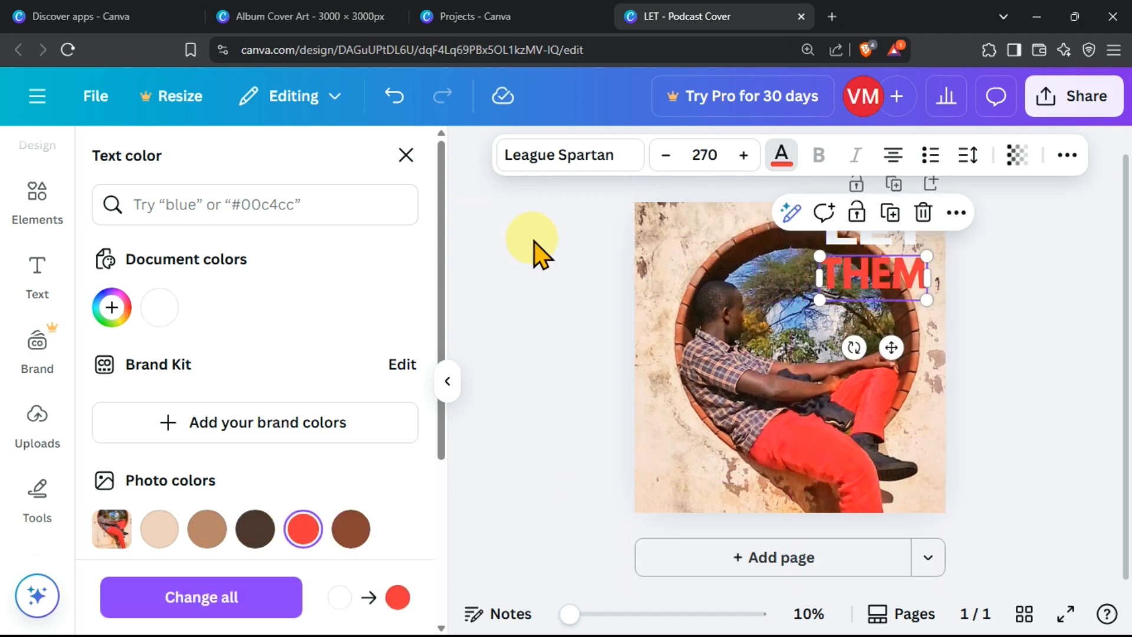
- Add a text box reading "KNOW", place it beneath "THEM", and color it with the red photo color
{"action": "left_click", "coordinate": [35, 282]}
{"action": "left_click", "coordinate": [227, 228]}
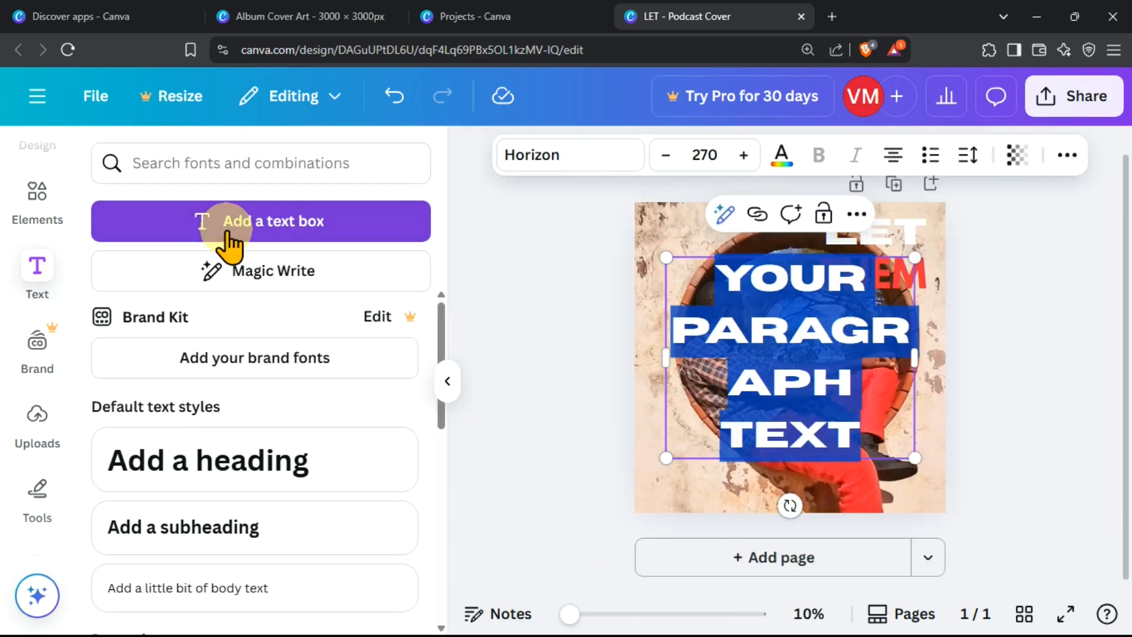
{"action": "type", "text": "KNOW"}
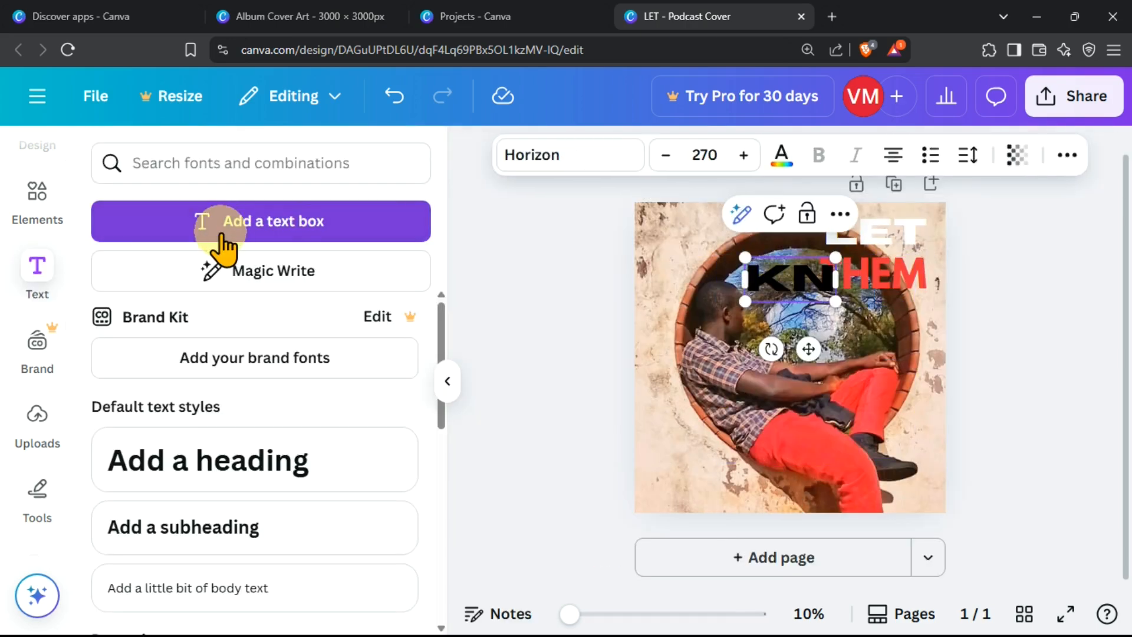
{"action": "left_click", "coordinate": [781, 157]}
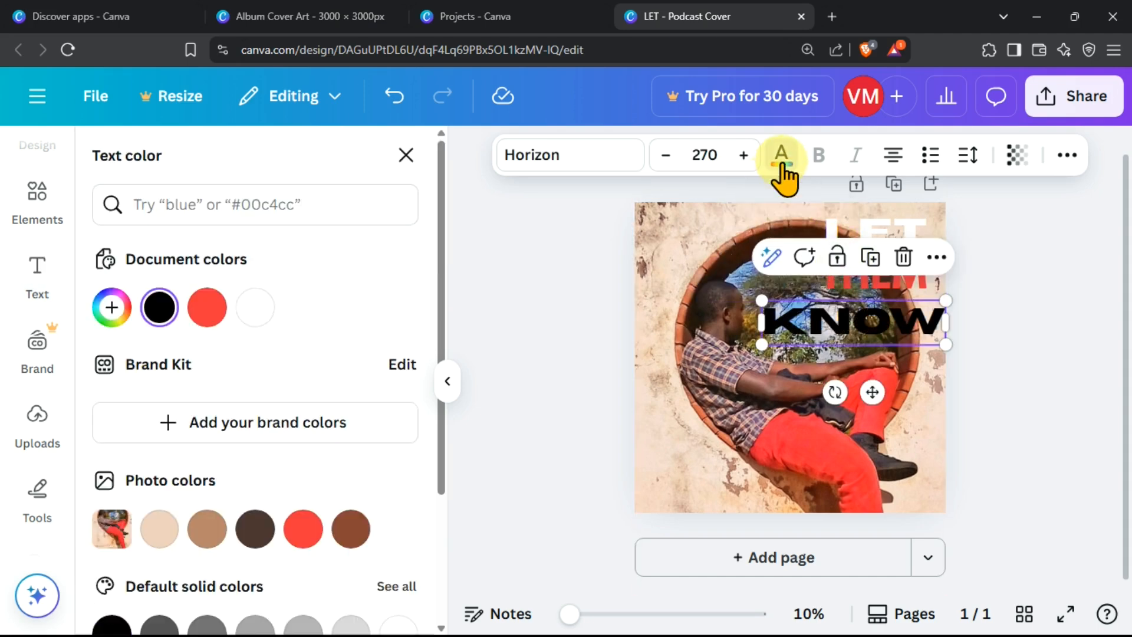
{"action": "left_click", "coordinate": [303, 529]}
- Change the "THEM" text to a custom dark yellow color
{"action": "left_click", "coordinate": [874, 275]}
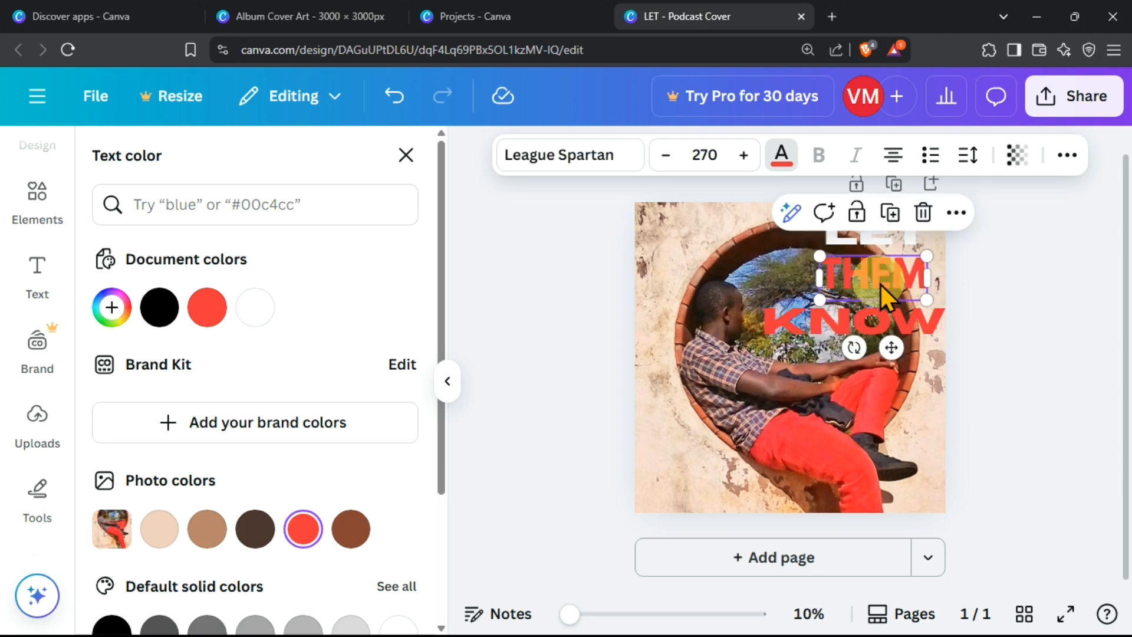
{"action": "scroll", "coordinate": [194, 527], "scroll_direction": "down", "scroll_amount": 3}
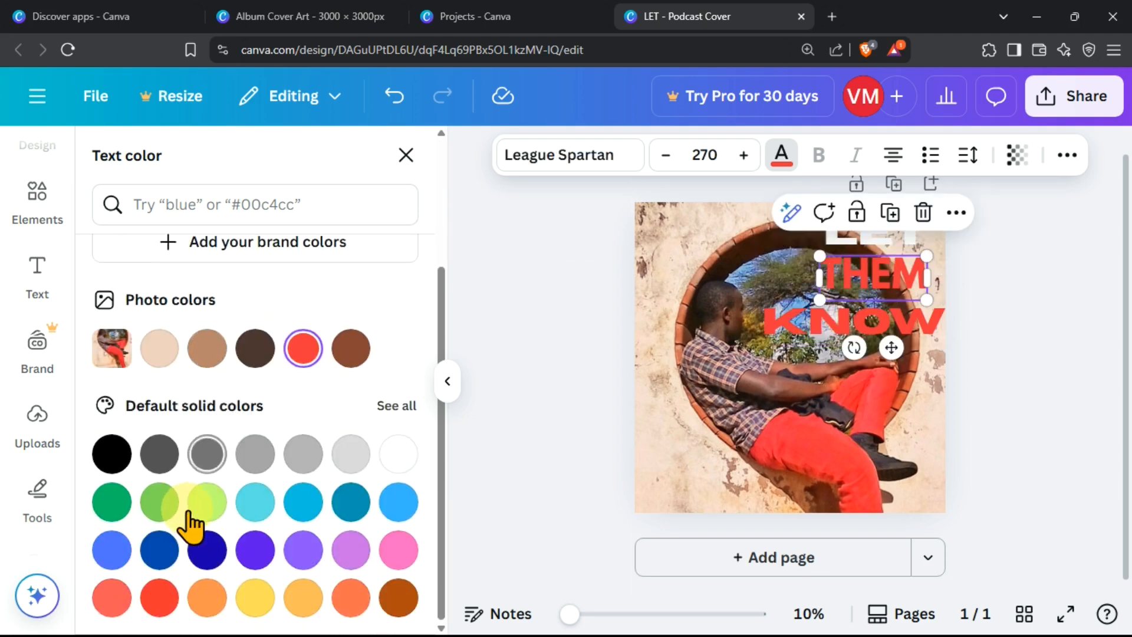
{"action": "scroll", "coordinate": [189, 525], "scroll_direction": "up", "scroll_amount": 3}
{"action": "scroll", "coordinate": [177, 442], "scroll_direction": "down", "scroll_amount": 2}
{"action": "scroll", "coordinate": [142, 415], "scroll_direction": "up", "scroll_amount": 3}
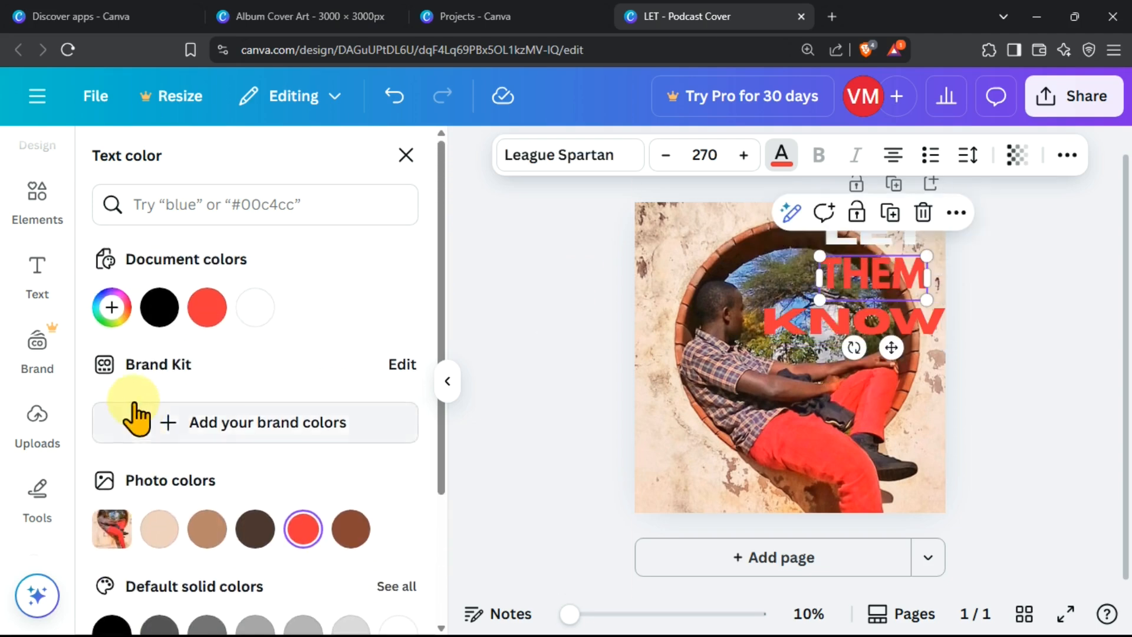
{"action": "scroll", "coordinate": [279, 500], "scroll_direction": "down", "scroll_amount": 3}
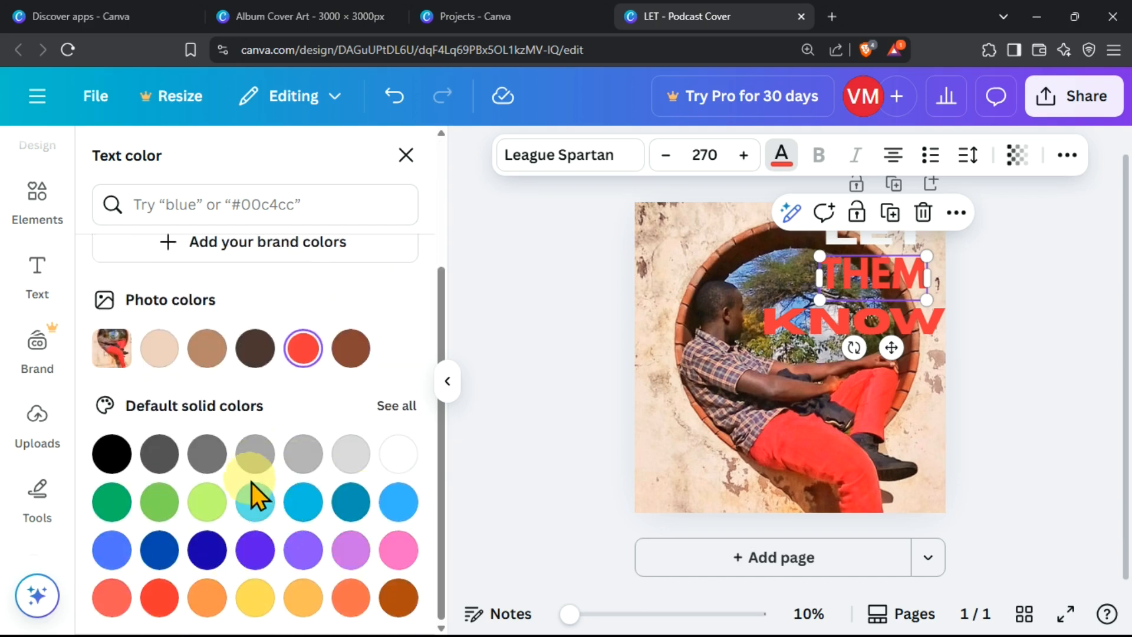
{"action": "scroll", "coordinate": [253, 493], "scroll_direction": "up", "scroll_amount": 3}
{"action": "left_click", "coordinate": [111, 319]}
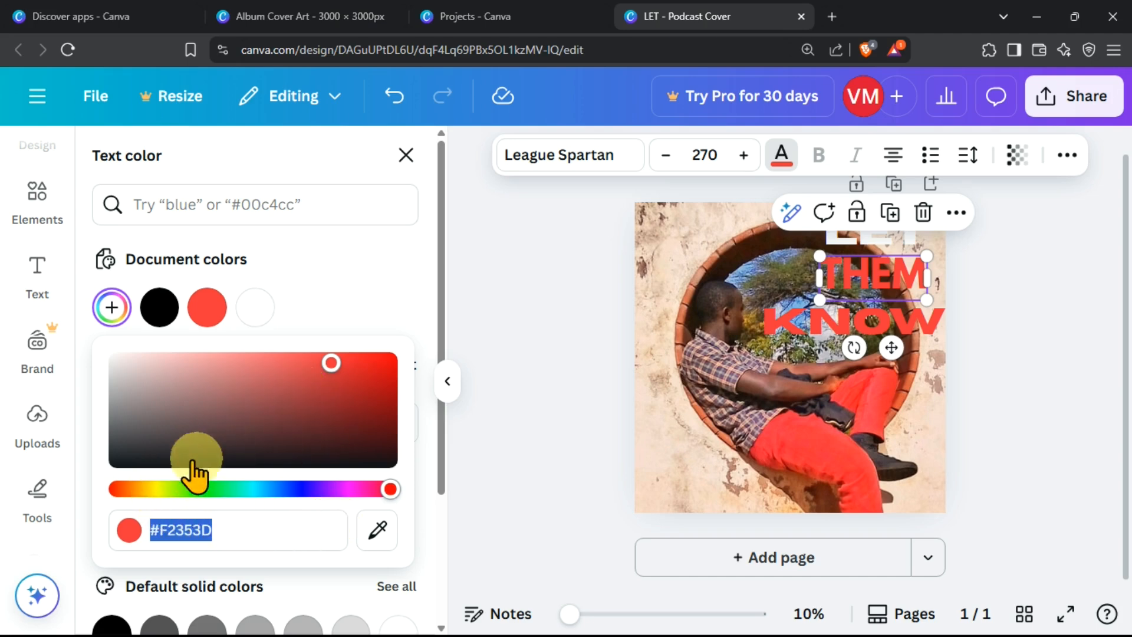
{"action": "left_click", "coordinate": [157, 489]}
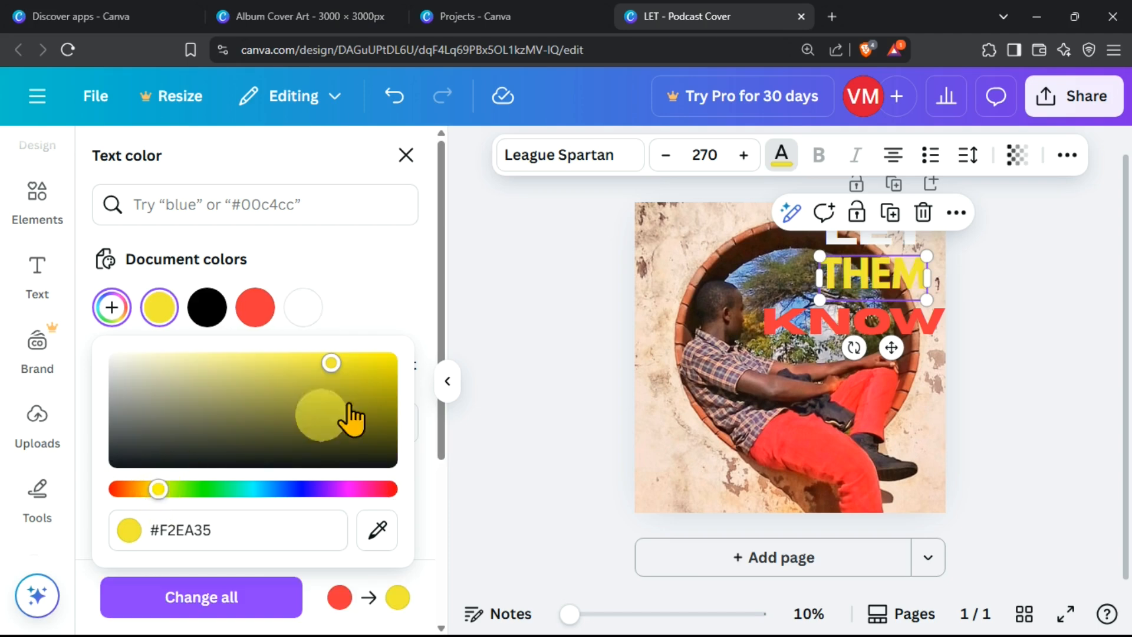
{"action": "left_click_drag", "start_coordinate": [341, 367], "coordinate": [373, 375]}
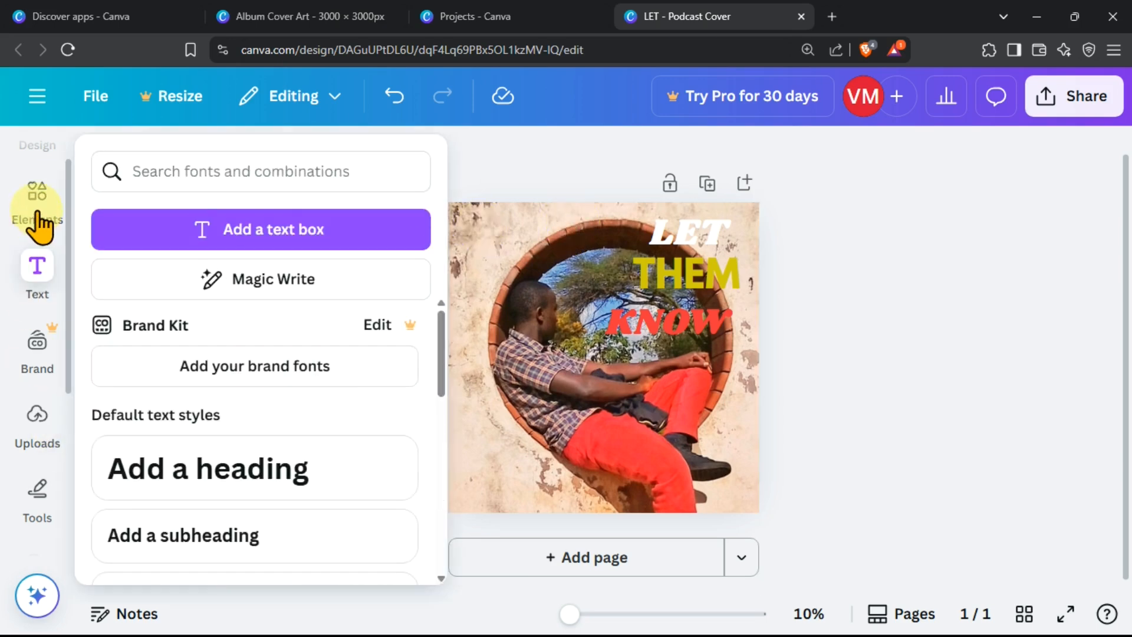
- Add a right-leaning parallelogram shape and size it as a backdrop behind the three title words in the cover's upper-right corner
{"action": "left_click", "coordinate": [39, 219]}
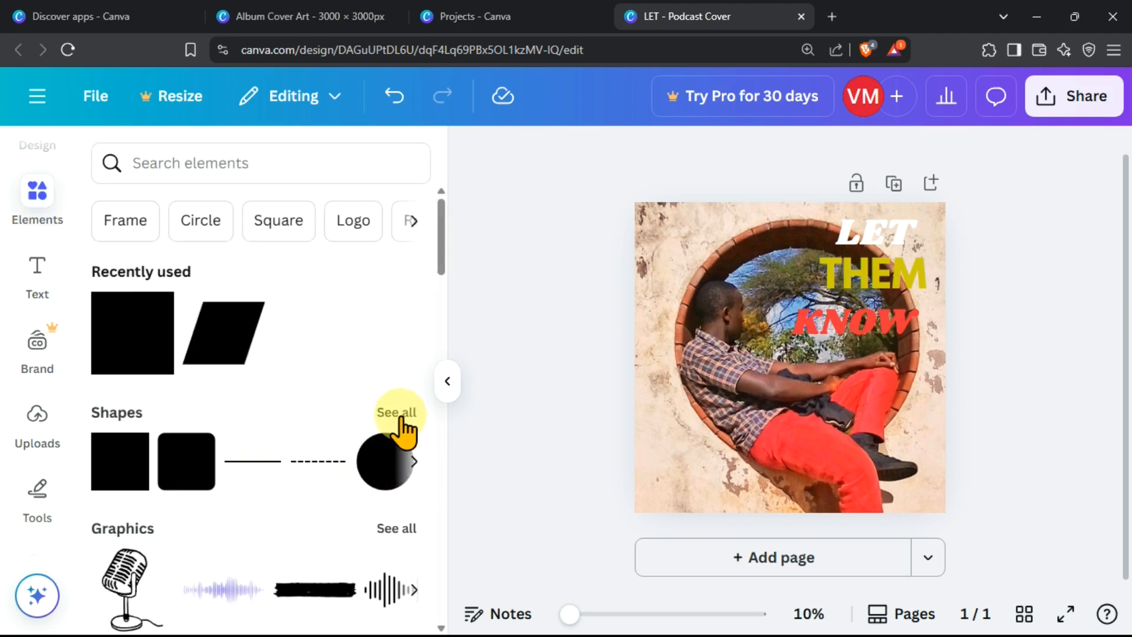
{"action": "left_click", "coordinate": [401, 415]}
{"action": "scroll", "coordinate": [399, 484], "scroll_direction": "down", "scroll_amount": 10}
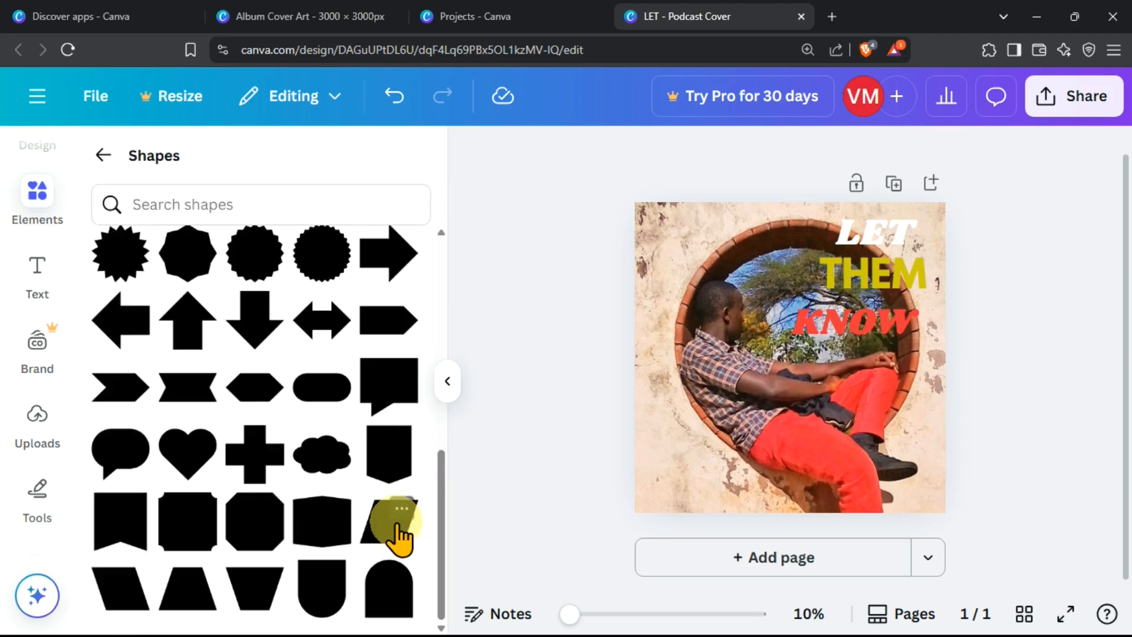
{"action": "left_click", "coordinate": [389, 537]}
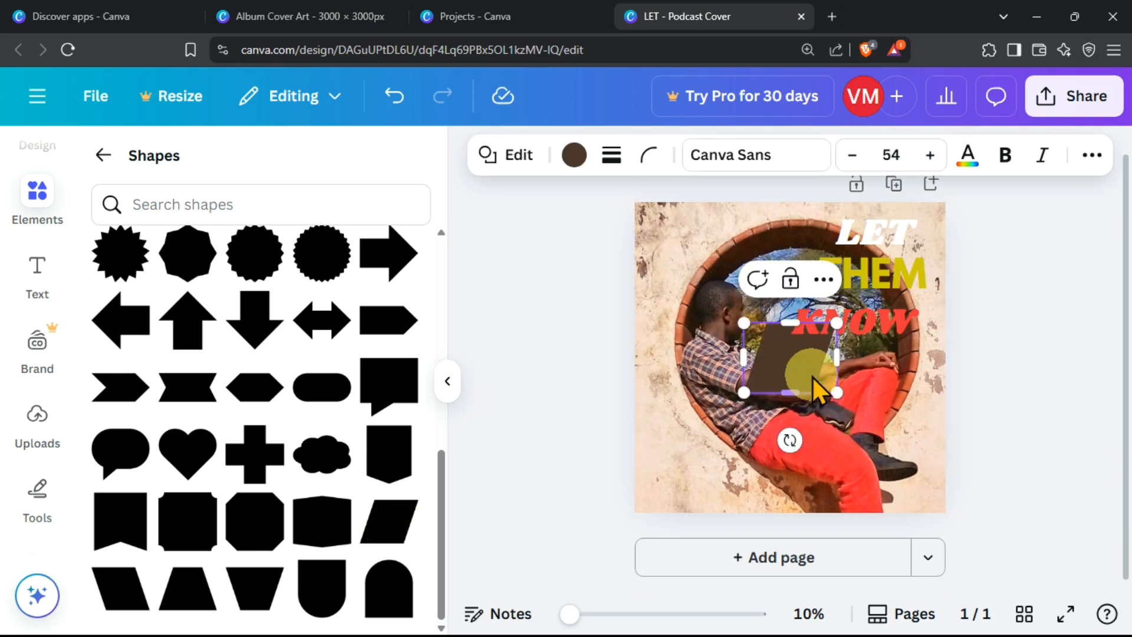
{"action": "left_click_drag", "start_coordinate": [802, 377], "coordinate": [813, 335]}
{"action": "left_click_drag", "start_coordinate": [796, 287], "coordinate": [809, 286]}
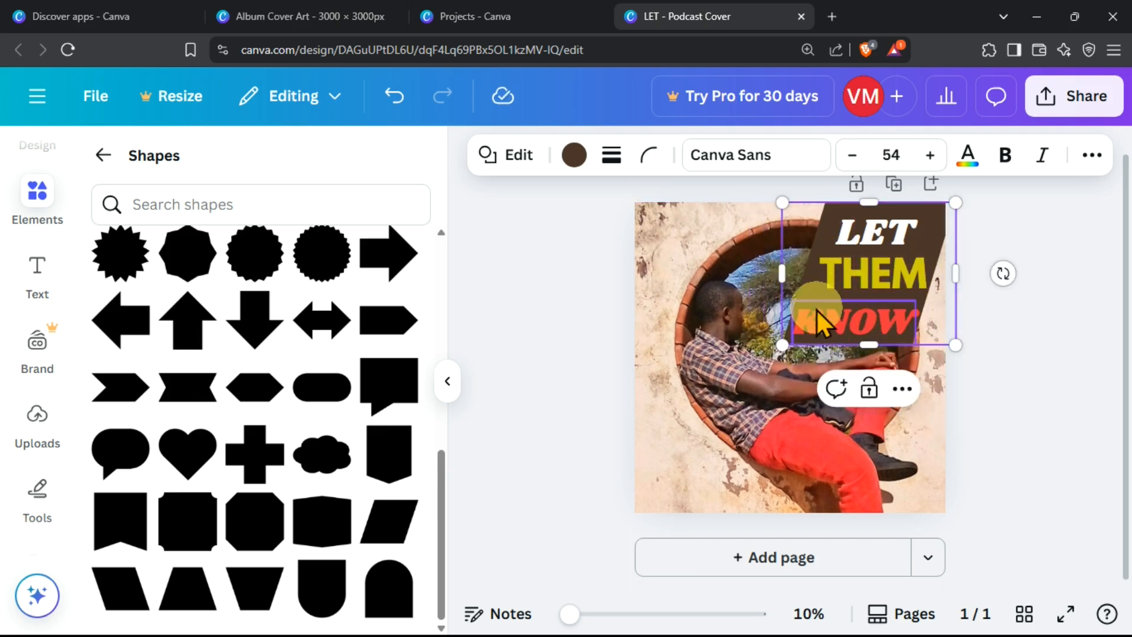
- Fill the parallelogram behind the title with solid black
{"action": "left_click", "coordinate": [577, 156]}
{"action": "scroll", "coordinate": [203, 519], "scroll_direction": "down", "scroll_amount": 3}
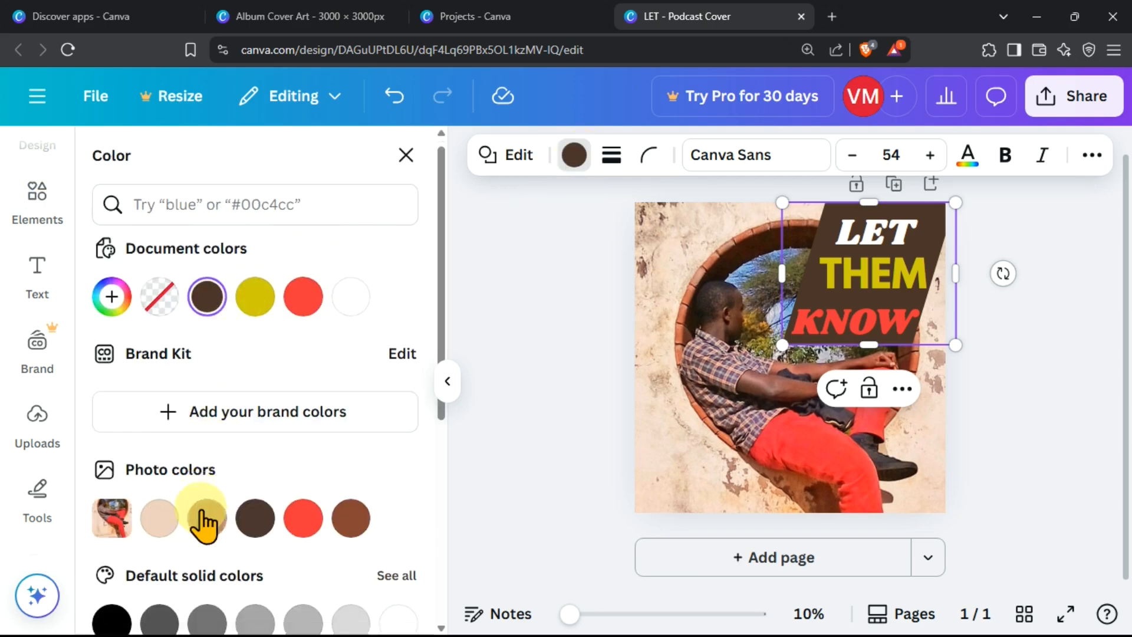
{"action": "left_click", "coordinate": [117, 478]}
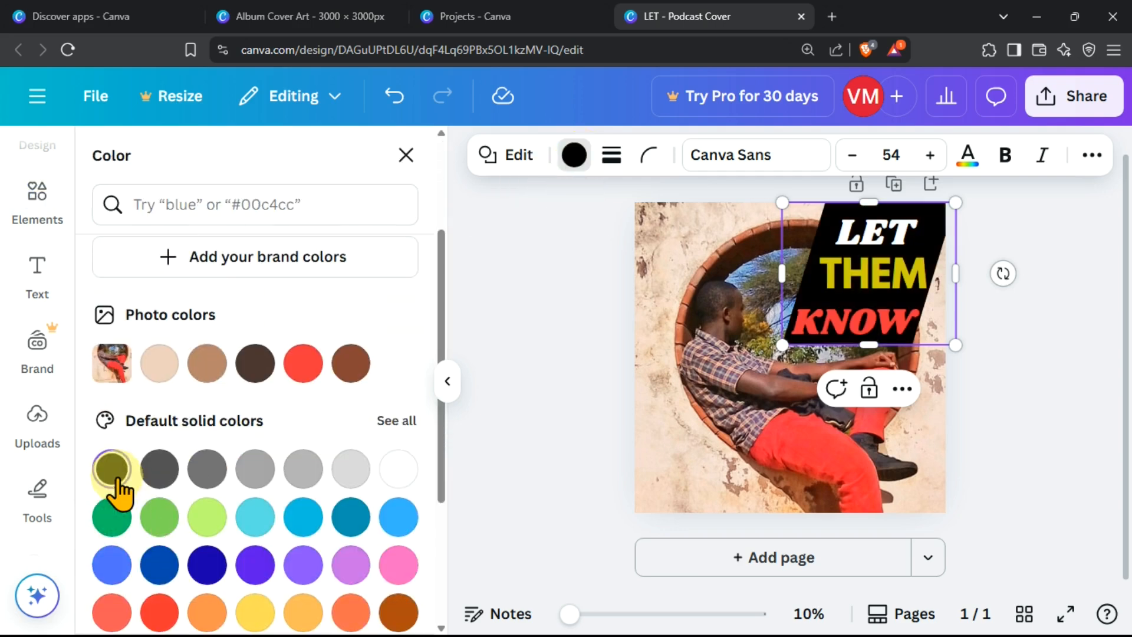
- Set the black parallelogram's transparency to 72
{"action": "left_click", "coordinate": [448, 382]}
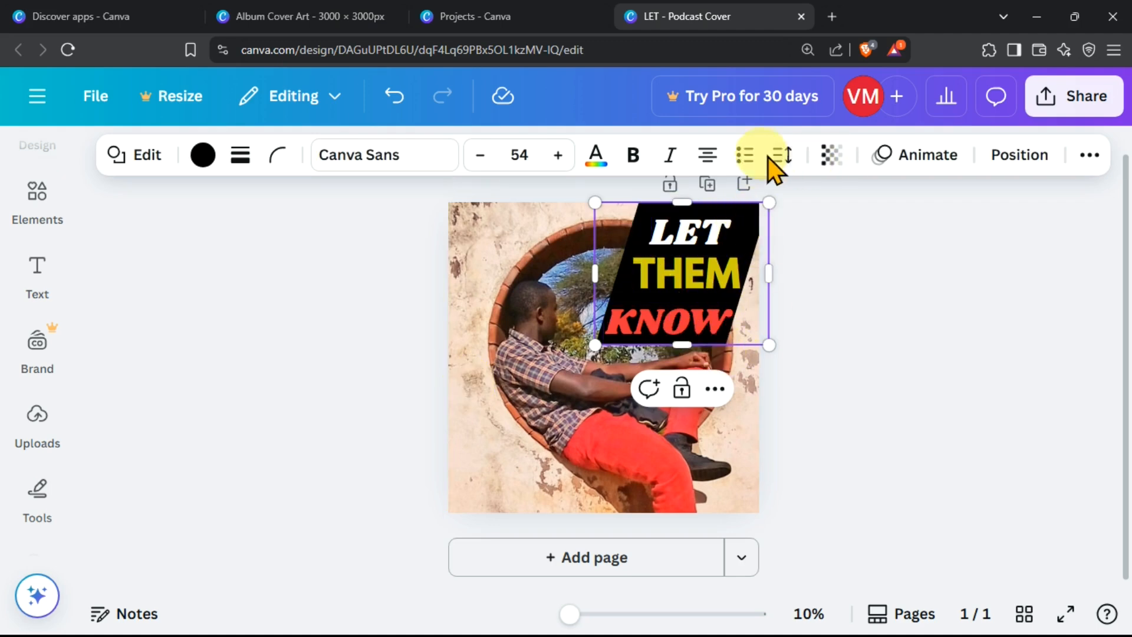
{"action": "left_click", "coordinate": [832, 154]}
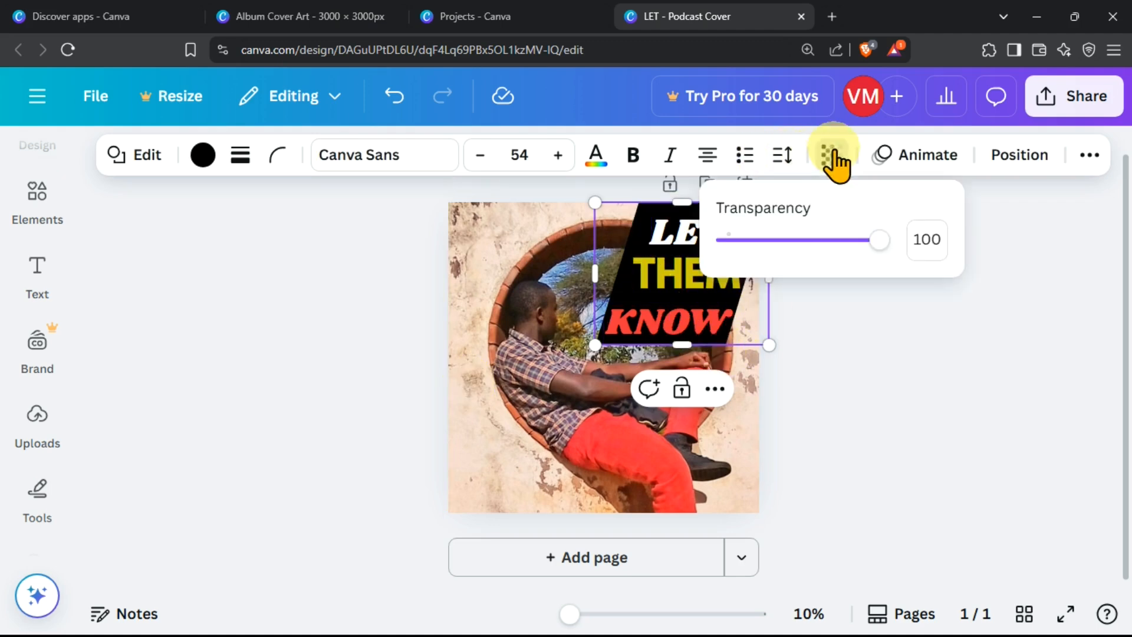
{"action": "left_click_drag", "start_coordinate": [869, 240], "coordinate": [838, 240]}
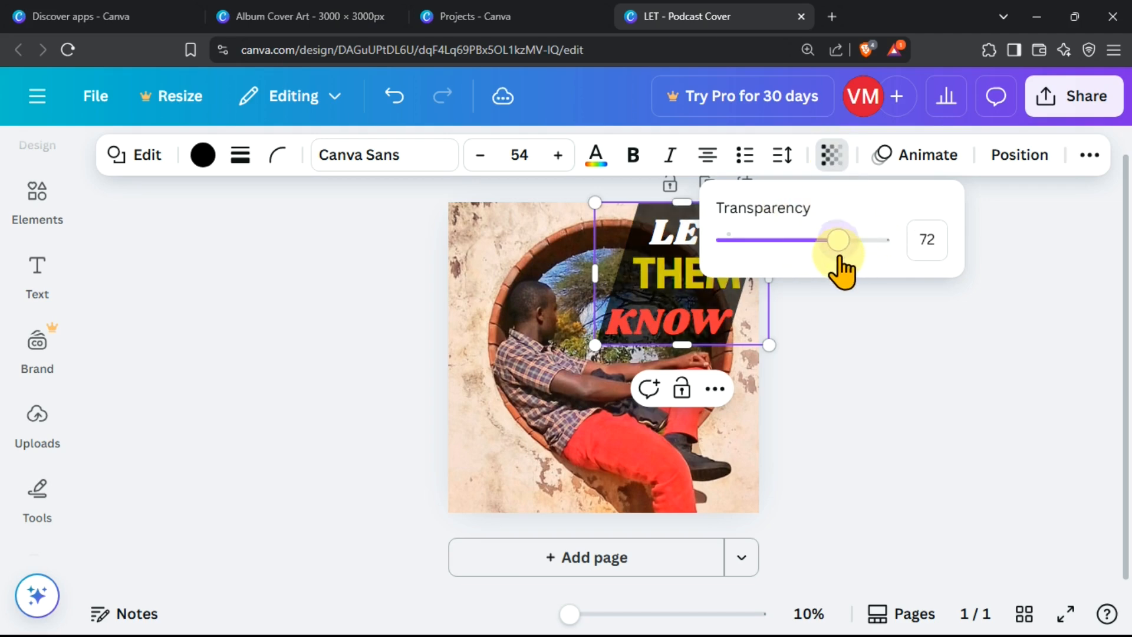
{"action": "left_click", "coordinate": [832, 410]}
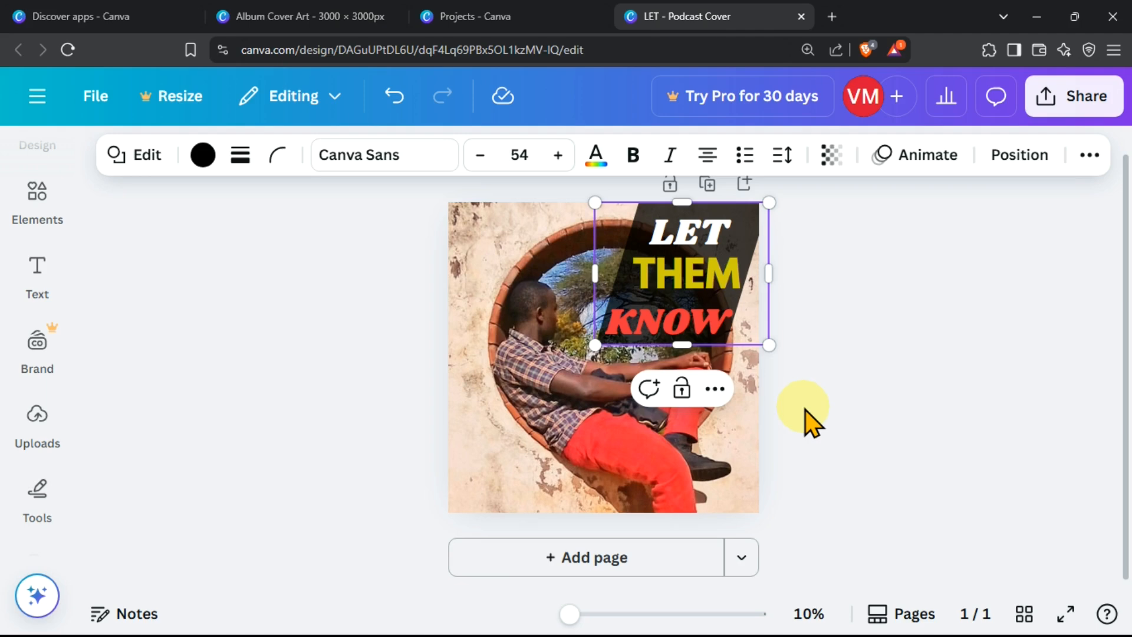
- Add a square shape and stretch it over the whole cover, behind the title text
{"action": "left_click", "coordinate": [39, 213]}
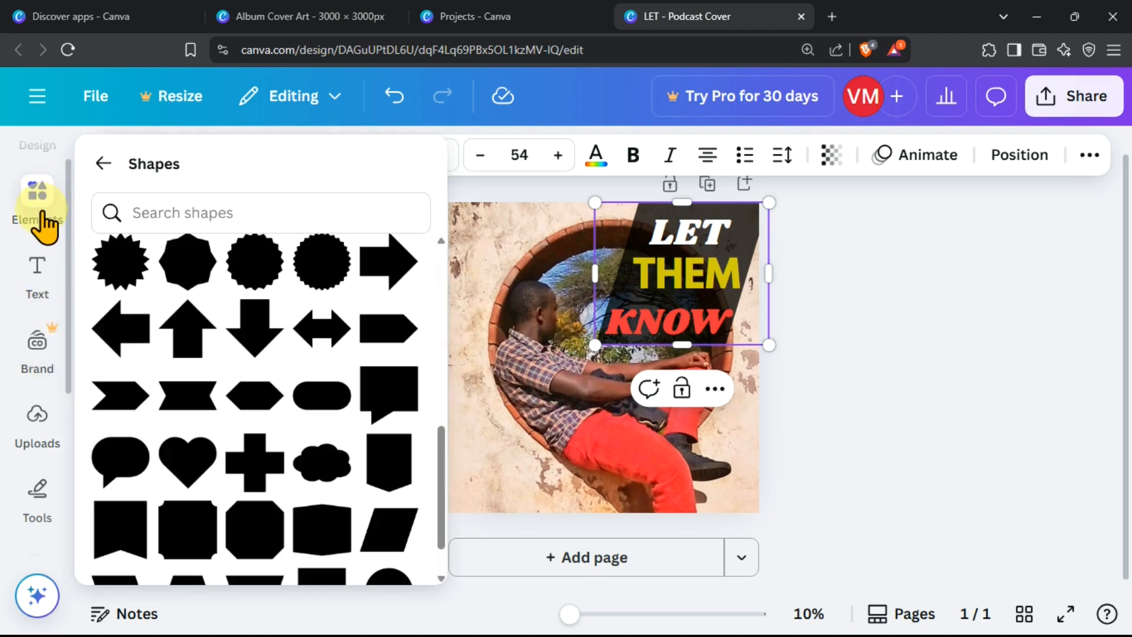
{"action": "scroll", "coordinate": [230, 442], "scroll_direction": "up", "scroll_amount": 5}
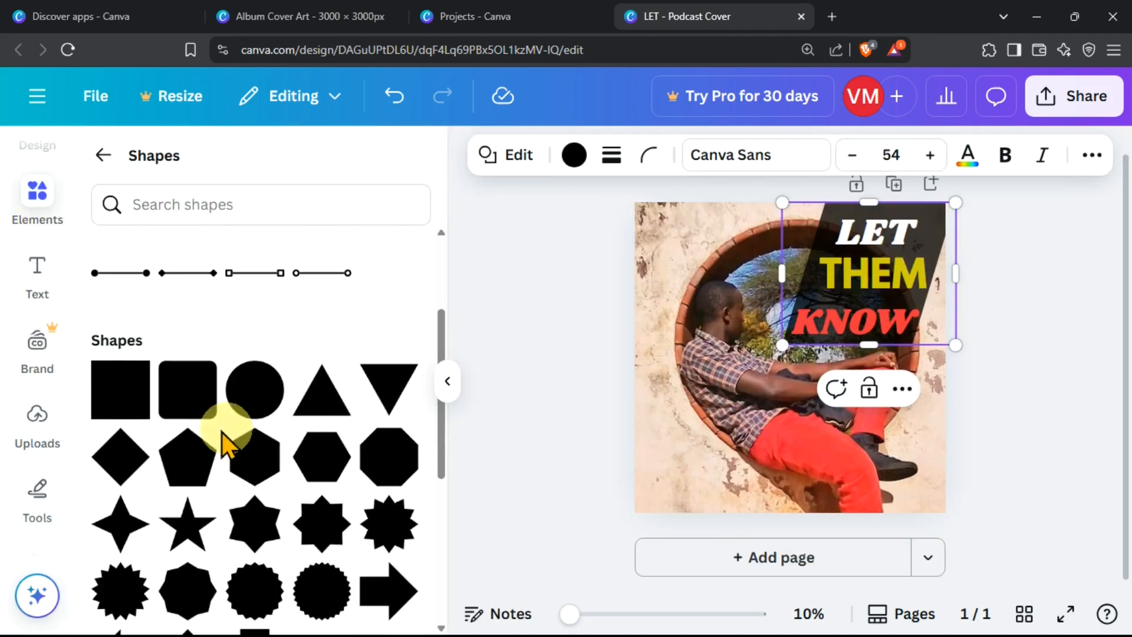
{"action": "left_click", "coordinate": [99, 416]}
{"action": "left_click_drag", "start_coordinate": [748, 311], "coordinate": [626, 202]}
{"action": "left_click_drag", "start_coordinate": [933, 513], "coordinate": [947, 531]}
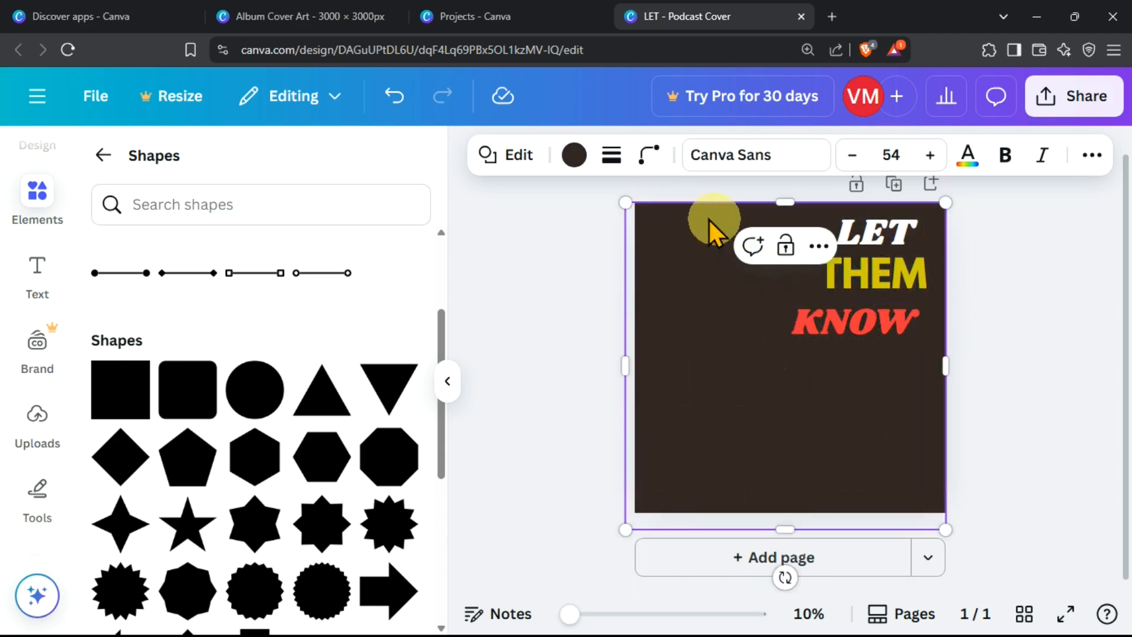
- Fill the cover-wide square with black and make it semi-transparent as a dark overlay on the photo
{"action": "left_click", "coordinate": [574, 155]}
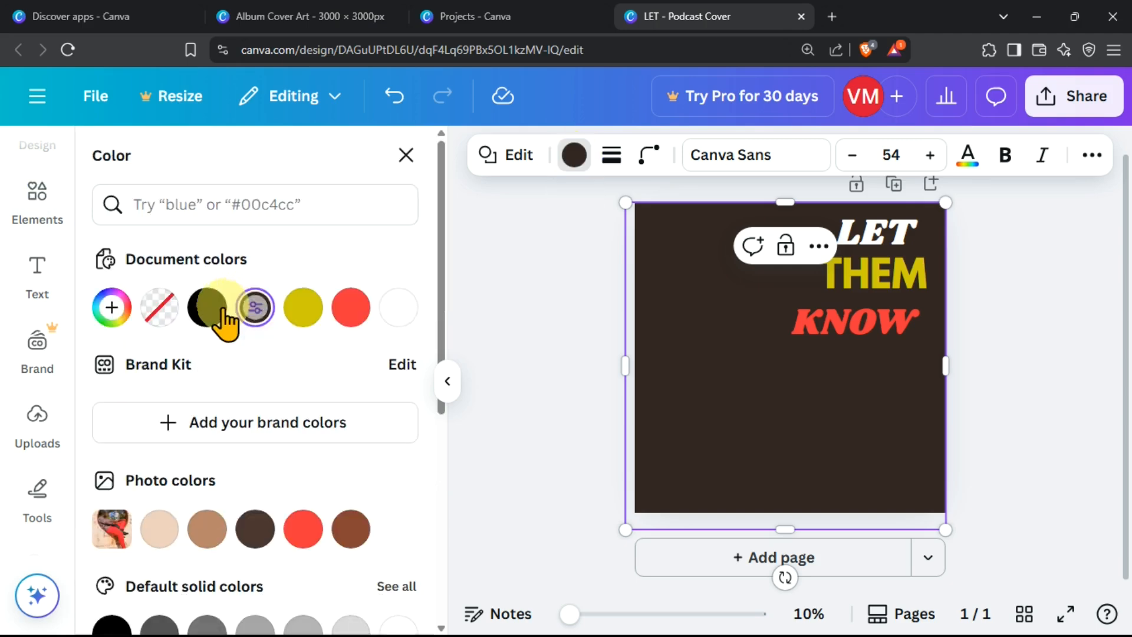
{"action": "left_click", "coordinate": [207, 307]}
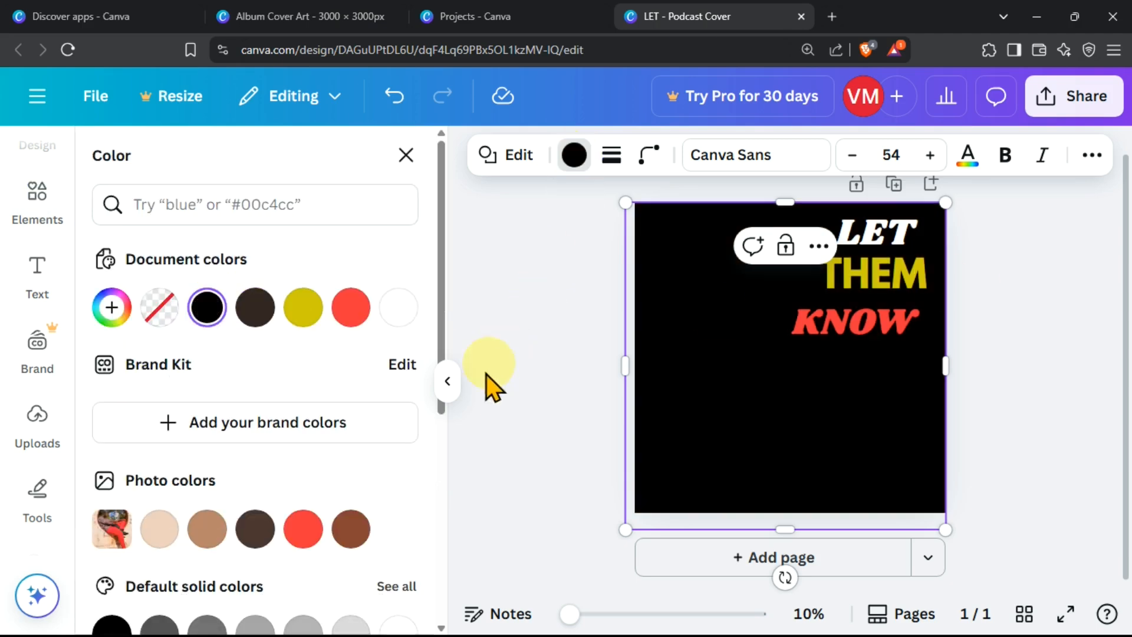
{"action": "left_click", "coordinate": [447, 381]}
{"action": "left_click", "coordinate": [831, 163]}
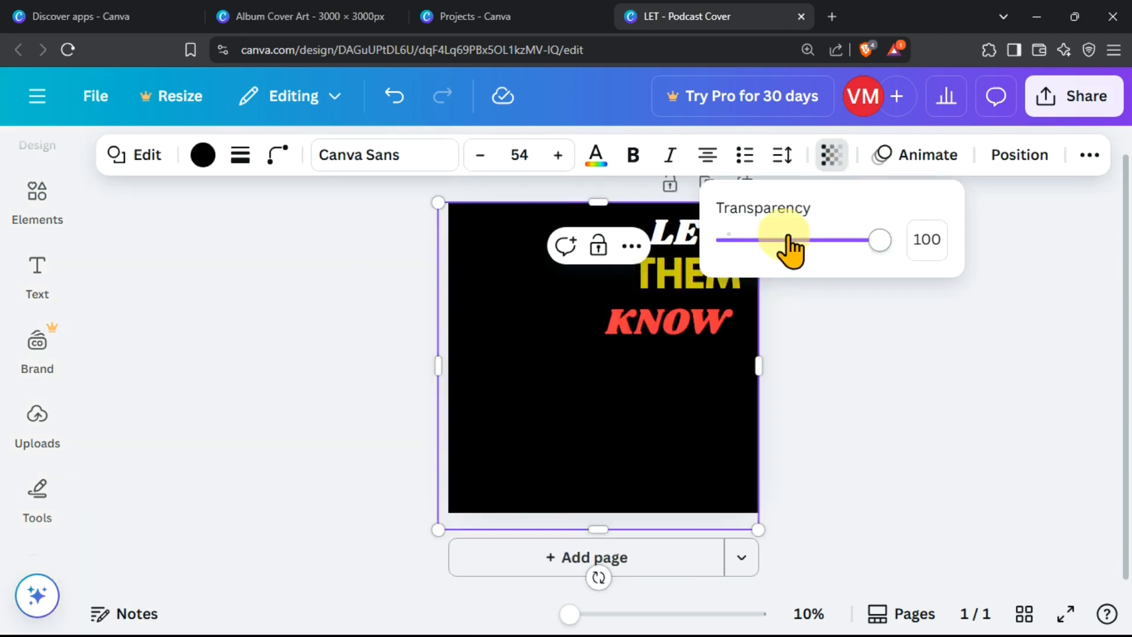
{"action": "left_click_drag", "start_coordinate": [878, 240], "coordinate": [796, 264]}
{"action": "left_click", "coordinate": [607, 505]}
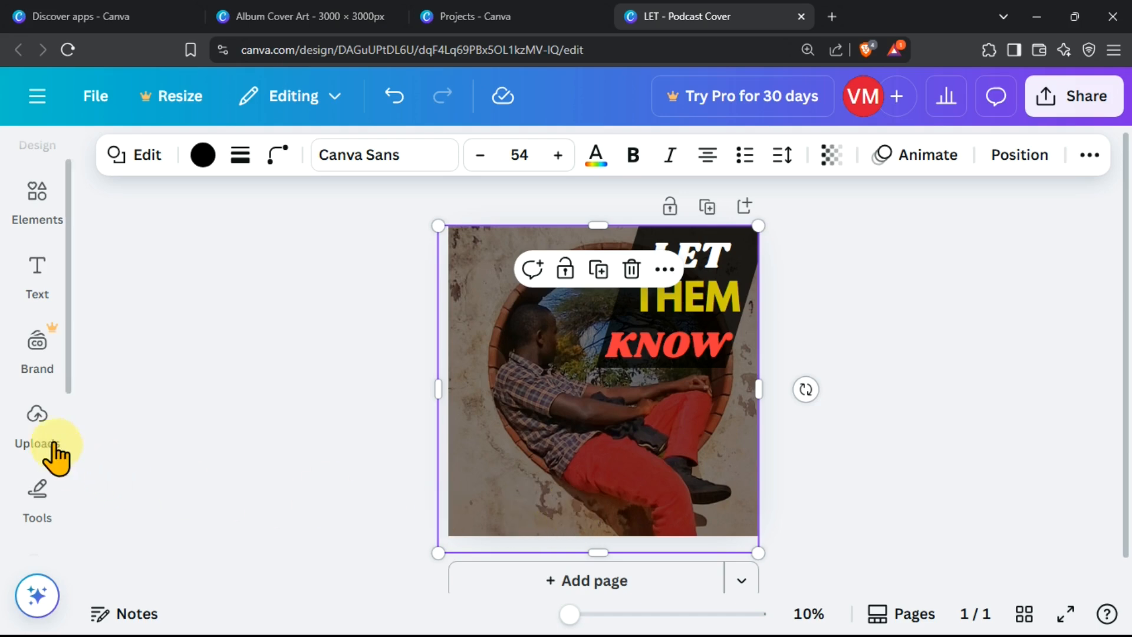
- Add the uploaded Spotify logo, shrink it to a small icon and place it in the cover's lower-left corner
{"action": "left_click", "coordinate": [43, 423]}
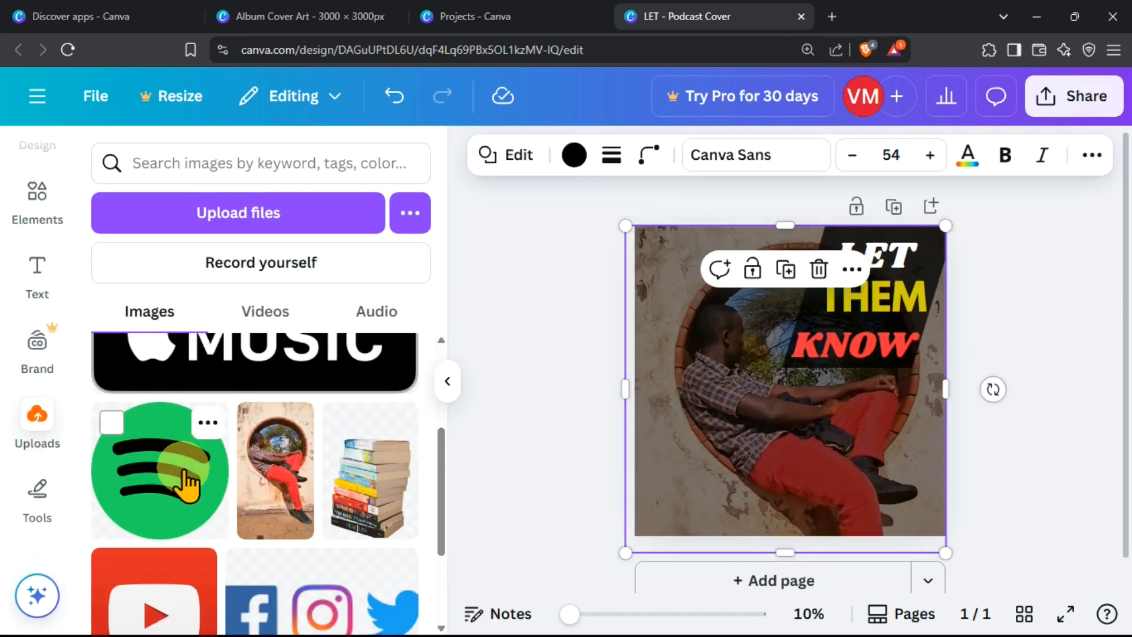
{"action": "left_click", "coordinate": [185, 475]}
{"action": "left_click_drag", "start_coordinate": [687, 298], "coordinate": [778, 459]}
{"action": "left_click_drag", "start_coordinate": [861, 454], "coordinate": [656, 515]}
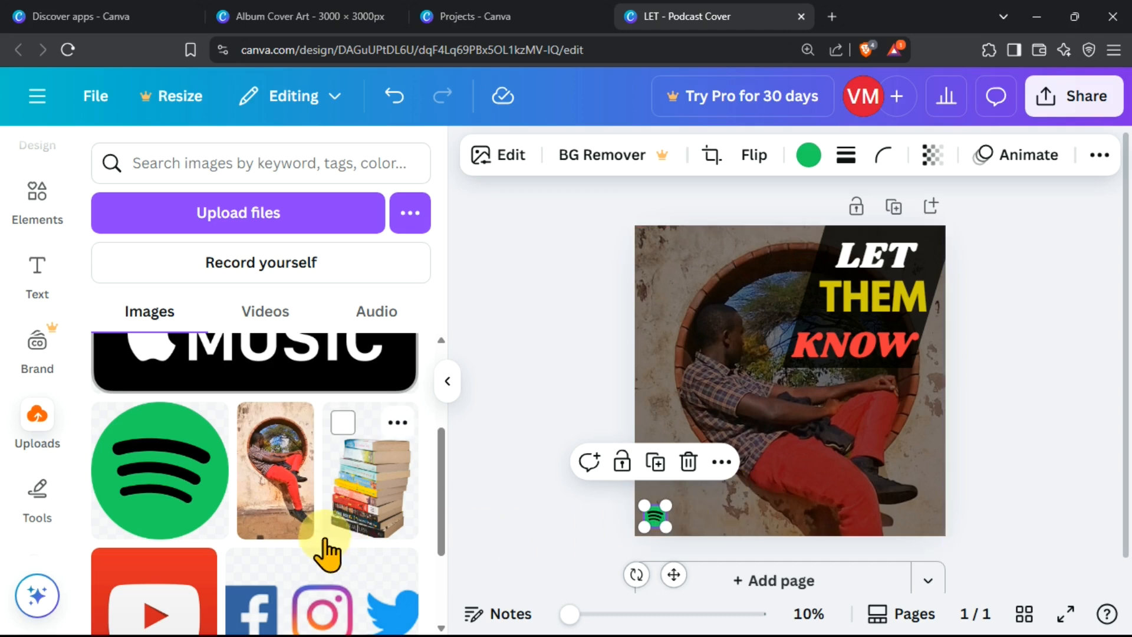
- Add the uploaded YouTube logo and Apple Music badge at a small size and line them up to the right of the Spotify logo
{"action": "left_click", "coordinate": [161, 614]}
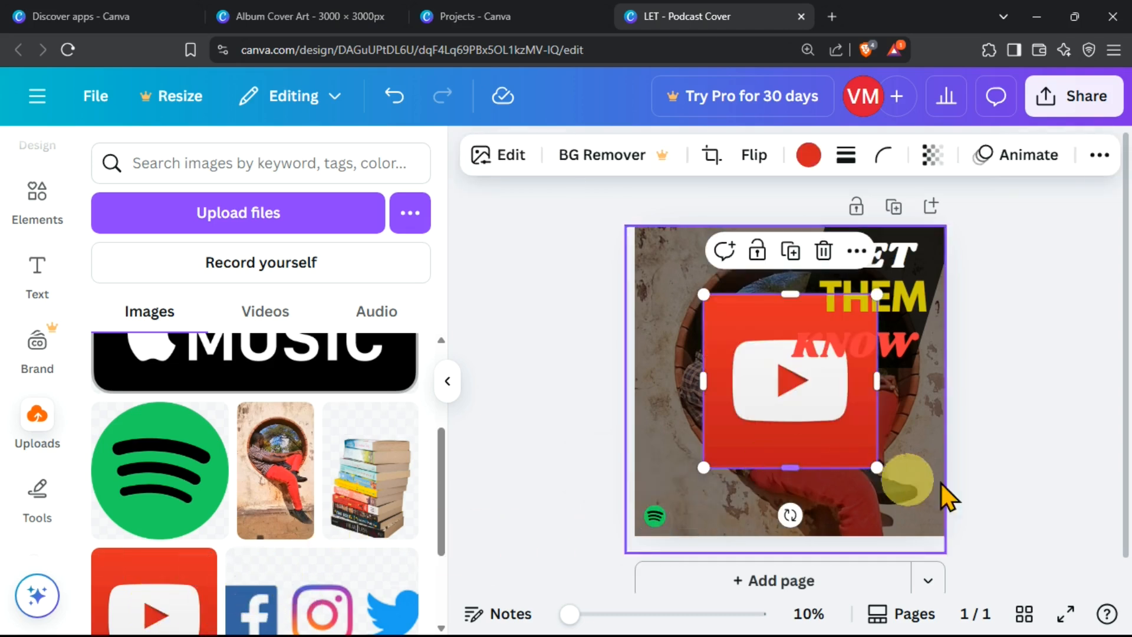
{"action": "left_click_drag", "start_coordinate": [877, 468], "coordinate": [839, 447]}
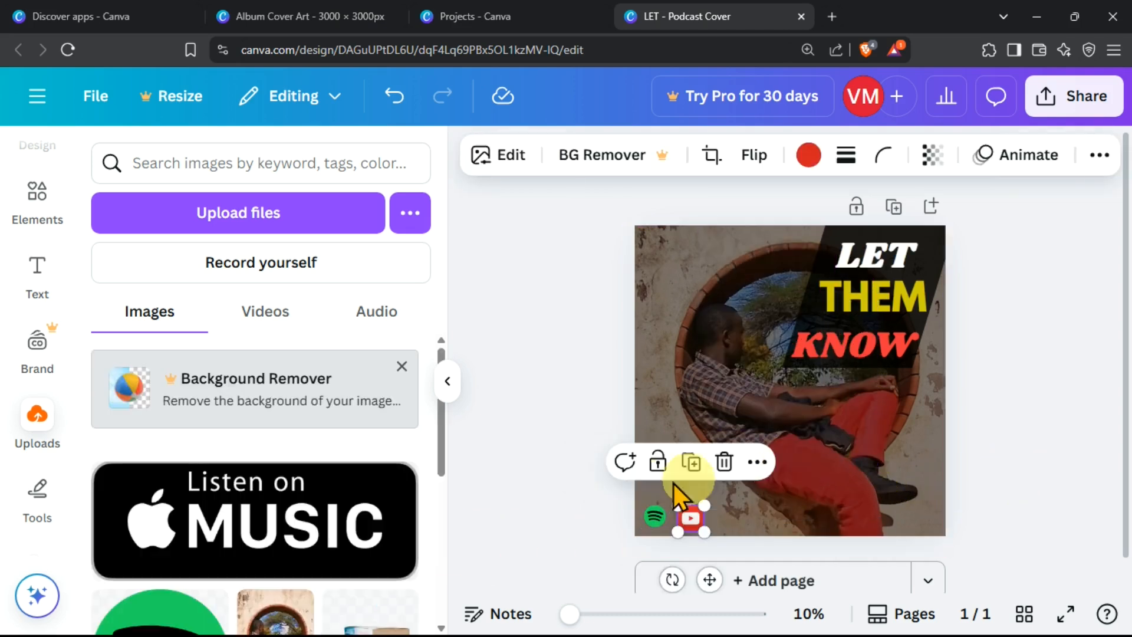
{"action": "left_click", "coordinate": [317, 504]}
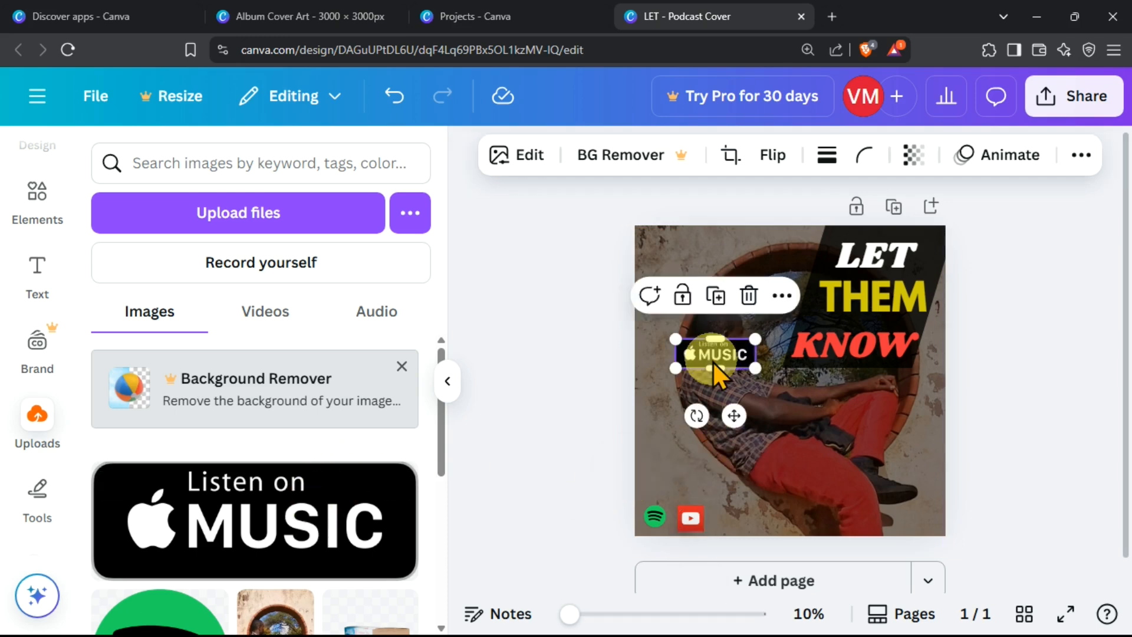
{"action": "left_click_drag", "start_coordinate": [716, 360], "coordinate": [770, 460]}
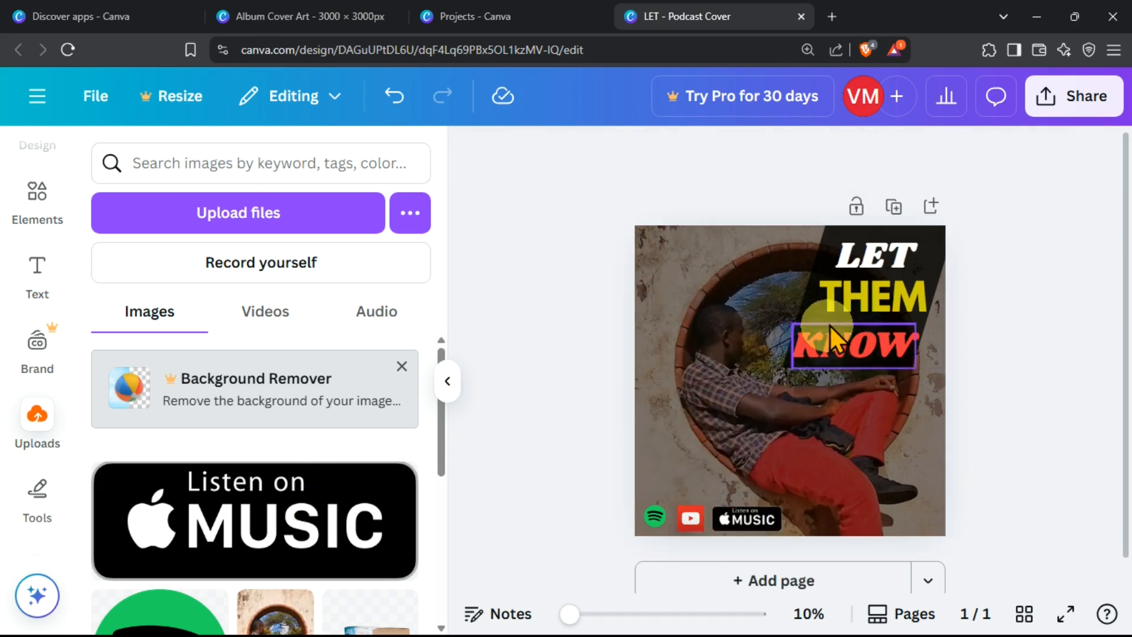
{"action": "left_click", "coordinate": [830, 241]}
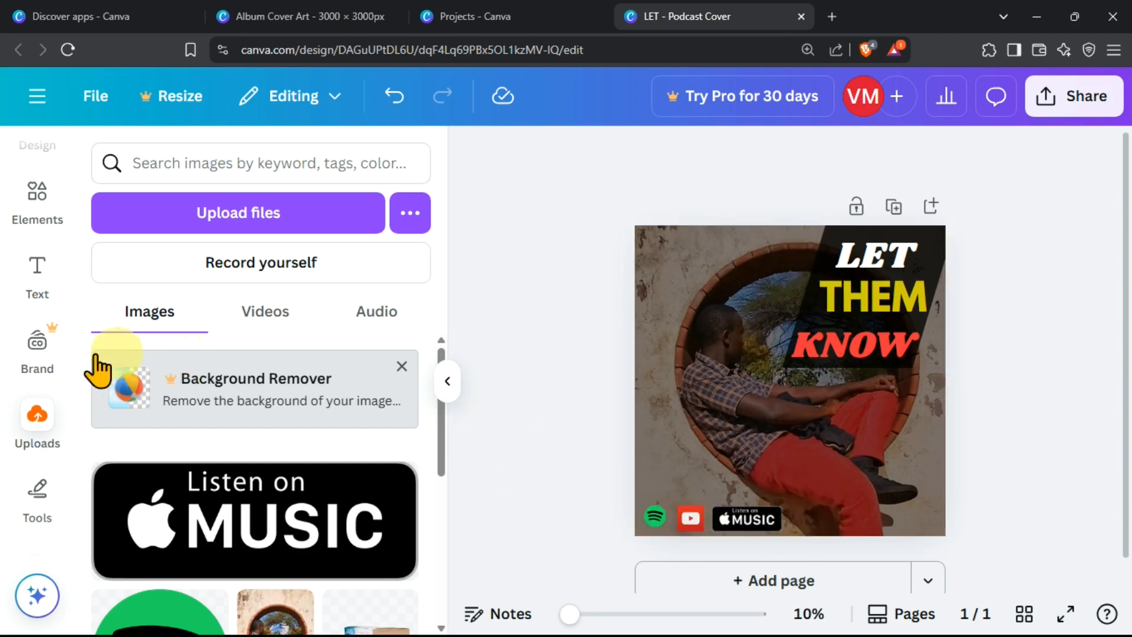
- Add a square shape, stretch it into a wide bar and place it over the three logos in the cover's lower-left corner
{"action": "left_click", "coordinate": [35, 213]}
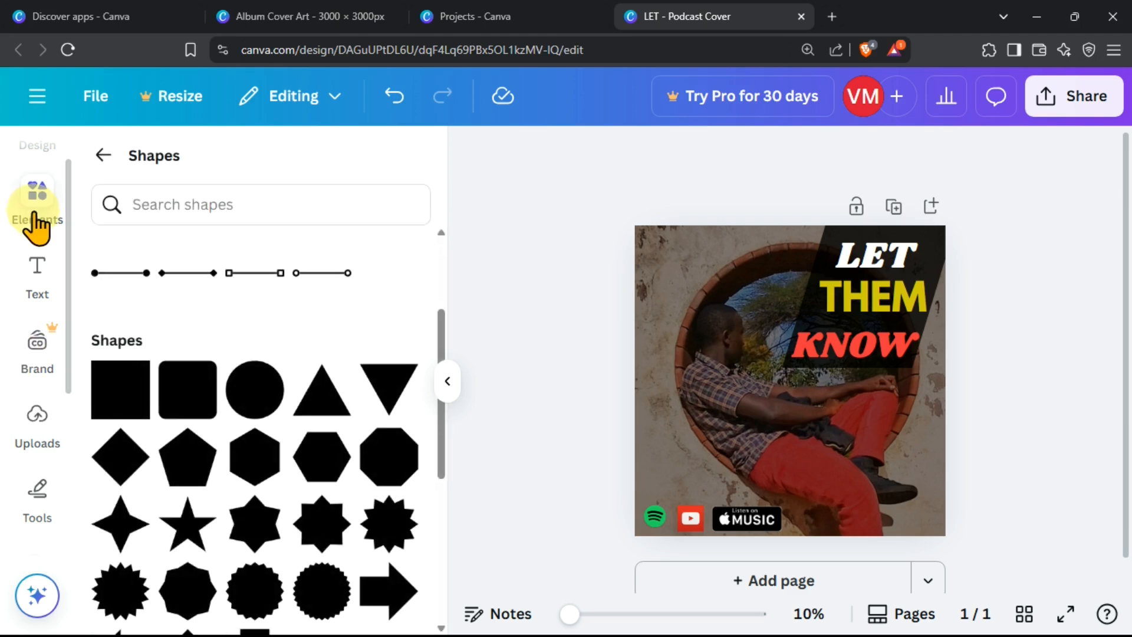
{"action": "left_click", "coordinate": [121, 395]}
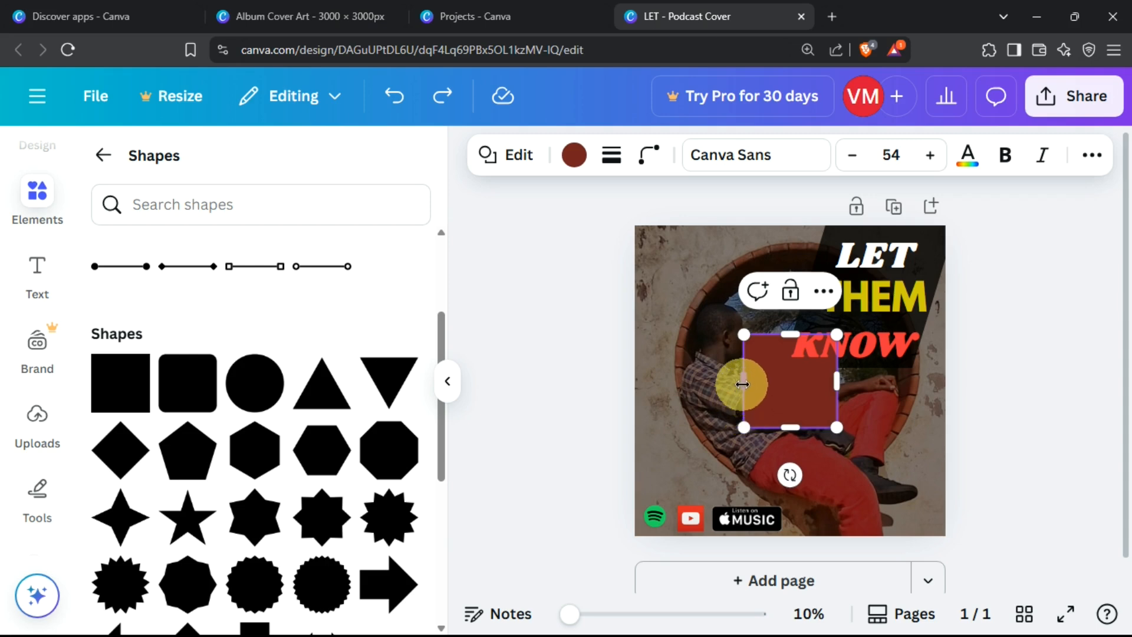
{"action": "left_click_drag", "start_coordinate": [737, 384], "coordinate": [650, 390]}
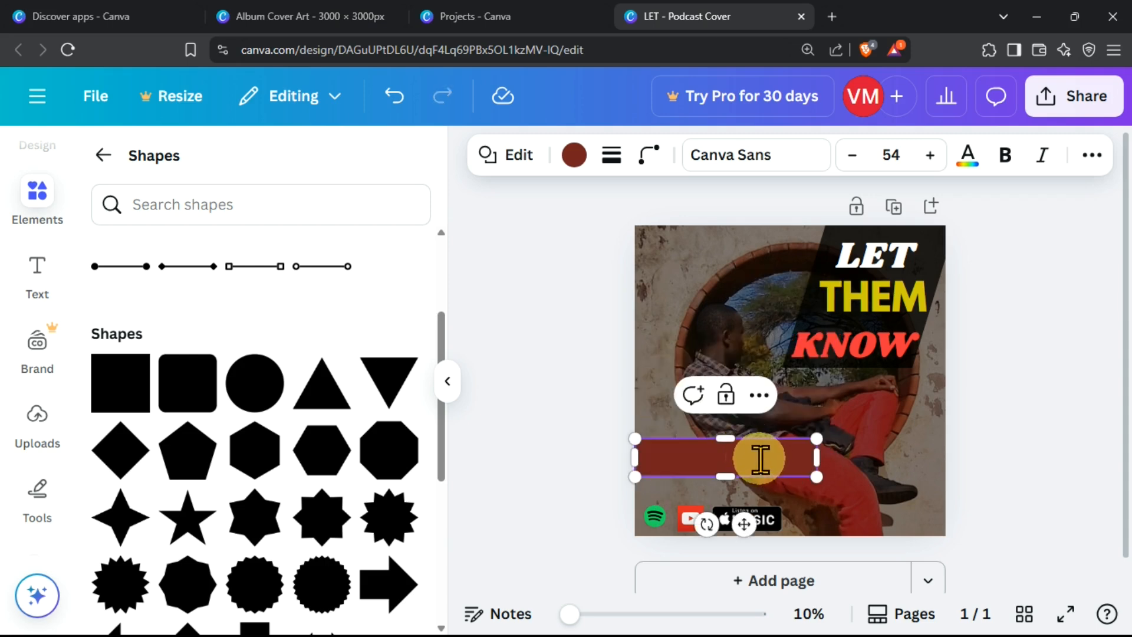
{"action": "left_click_drag", "start_coordinate": [760, 459], "coordinate": [763, 519]}
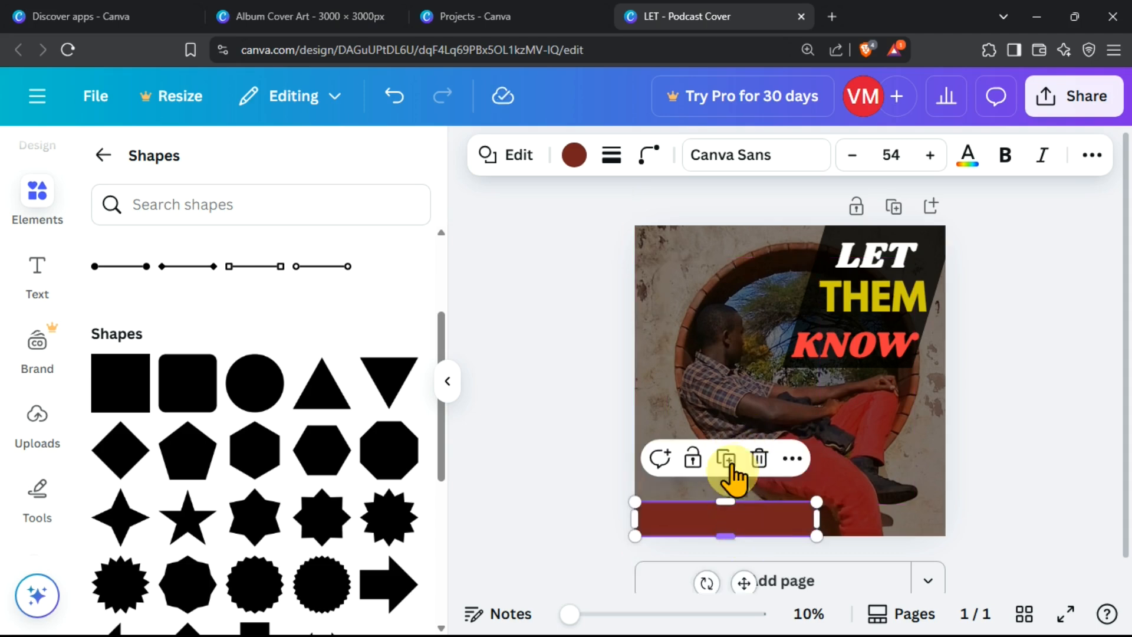
- Fill the bar with the yellow document color used for "THEM" and extend its lower edge slightly past the cover's bottom
{"action": "left_click", "coordinate": [575, 157]}
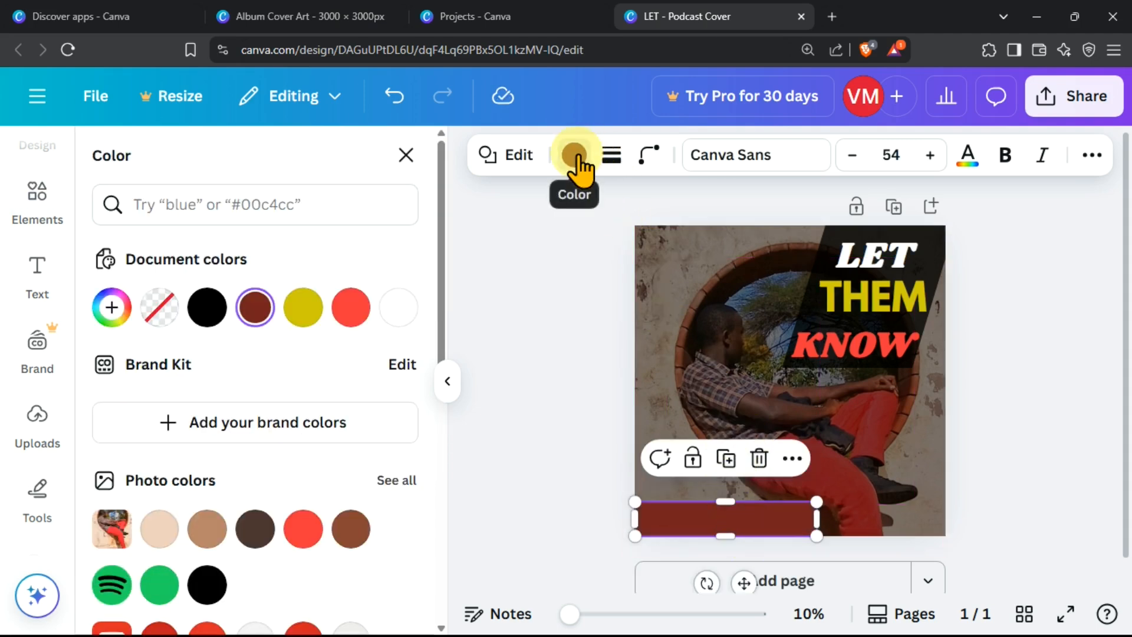
{"action": "left_click", "coordinate": [307, 321]}
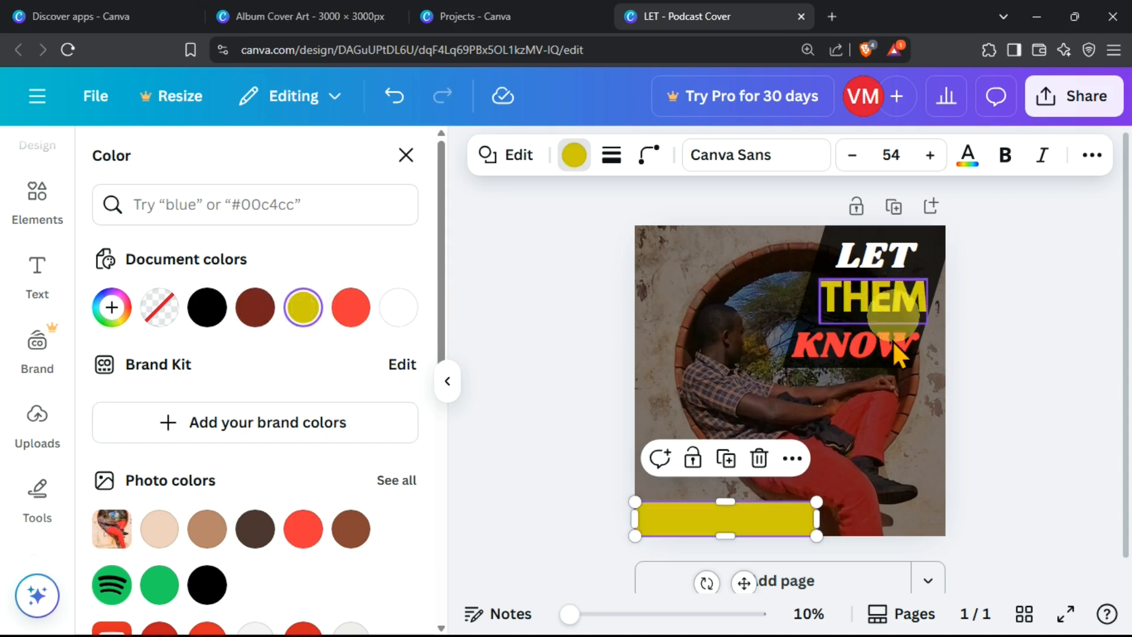
{"action": "left_click_drag", "start_coordinate": [769, 531], "coordinate": [768, 536]}
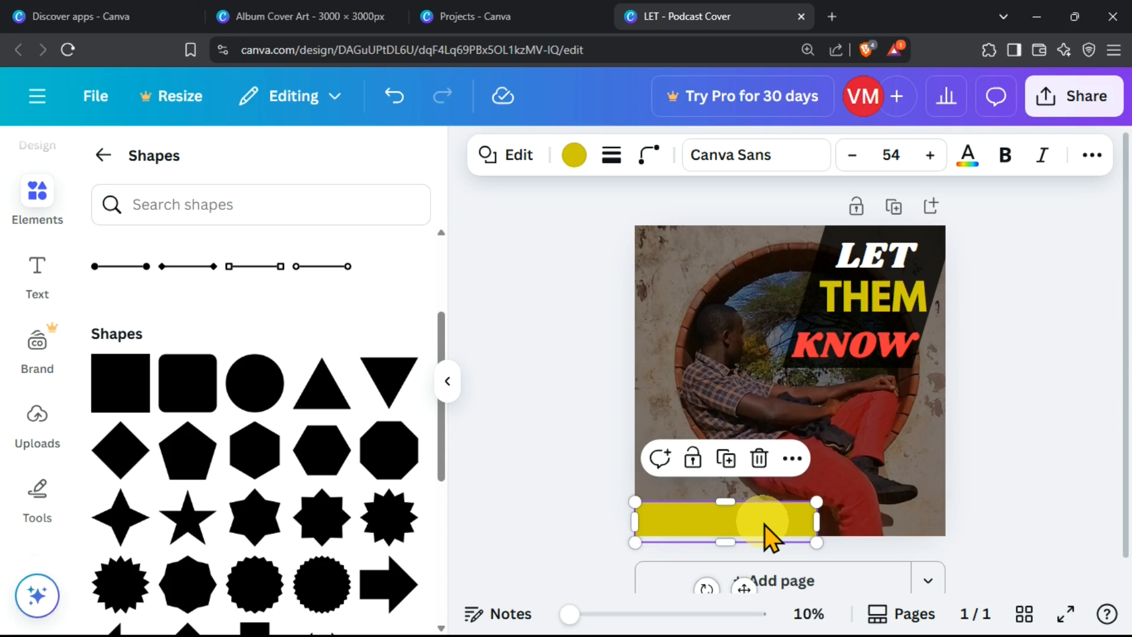
- Reorder the layers so the yellow bar sits directly below the Spotify, YouTube and Apple Music logos
{"action": "right_click", "coordinate": [886, 451]}
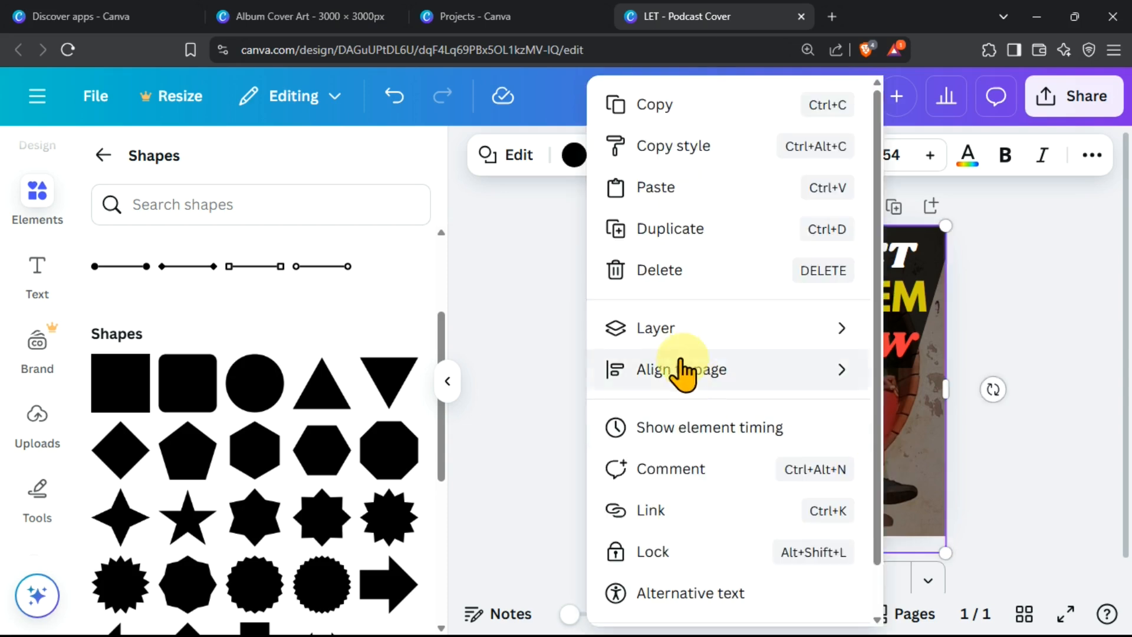
{"action": "mouse_move", "coordinate": [724, 336]}
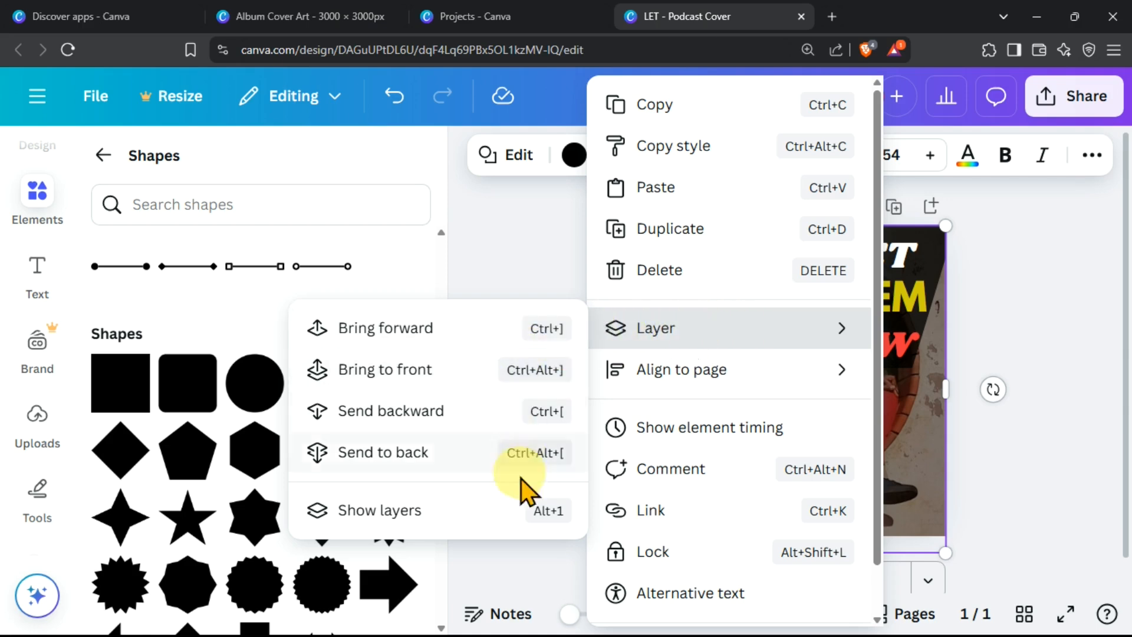
{"action": "left_click", "coordinate": [406, 514]}
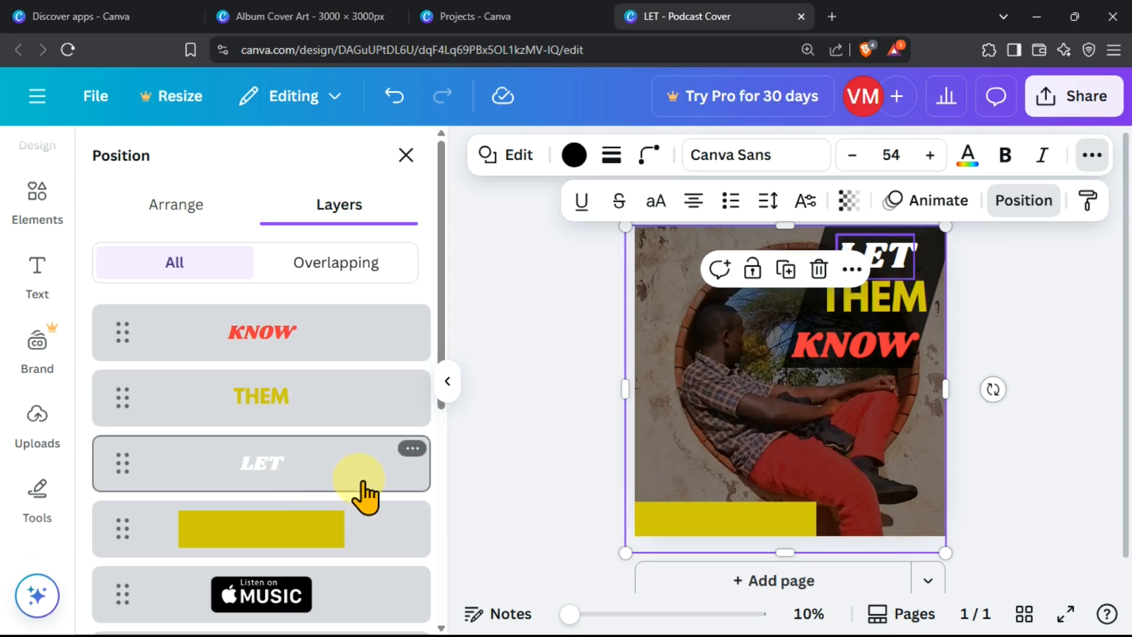
{"action": "scroll", "coordinate": [314, 386], "scroll_direction": "down", "scroll_amount": 5}
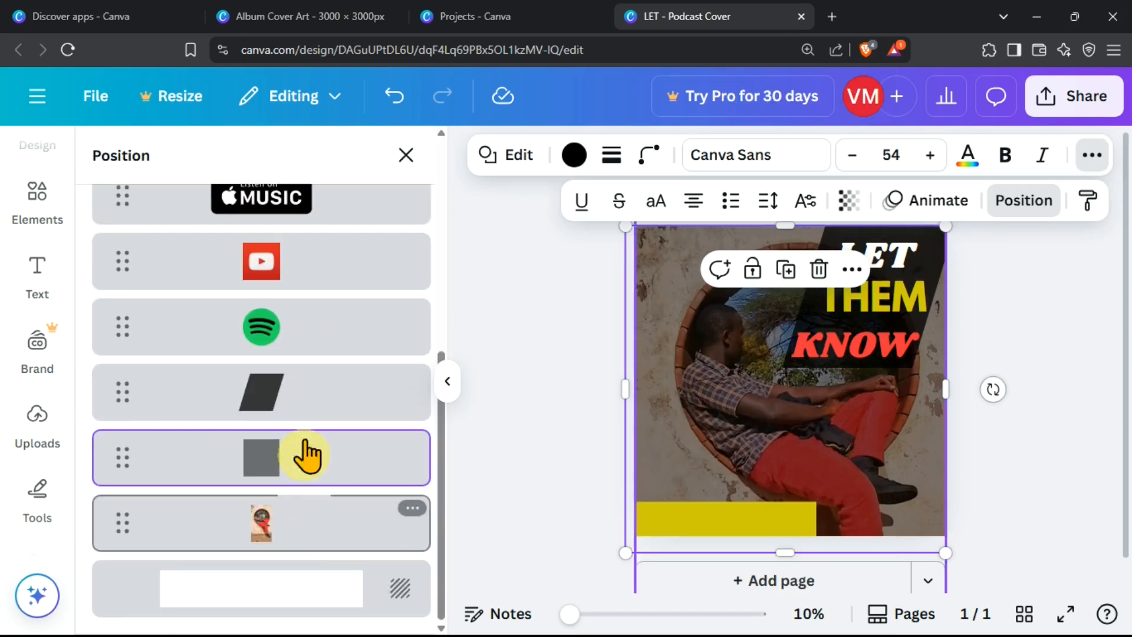
{"action": "left_click", "coordinate": [293, 523]}
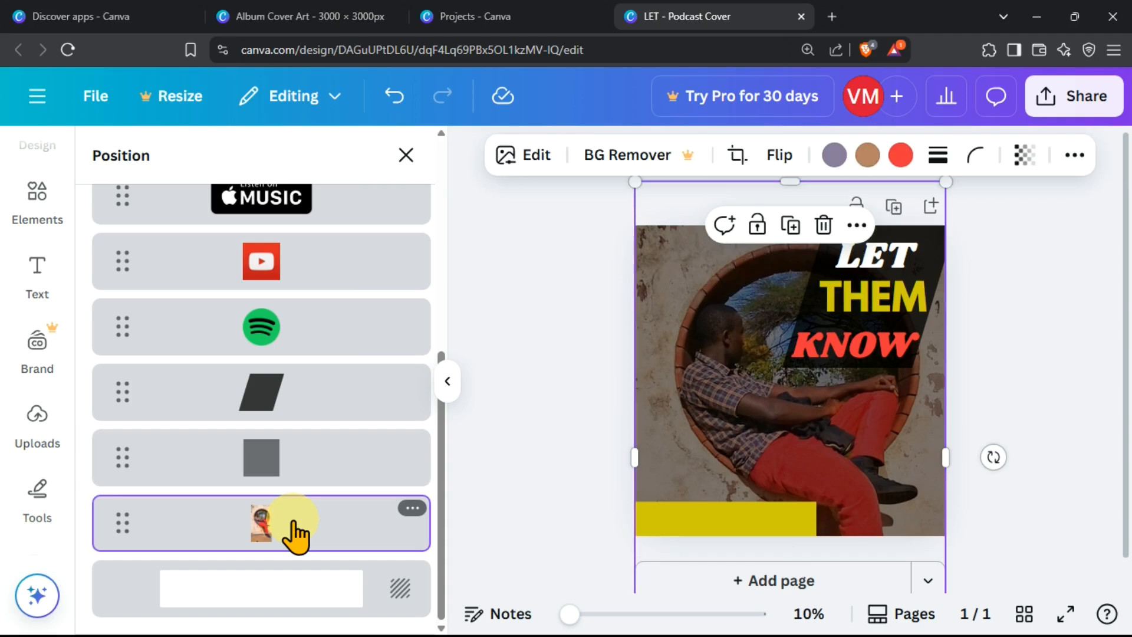
{"action": "scroll", "coordinate": [293, 522], "scroll_direction": "up", "scroll_amount": 4}
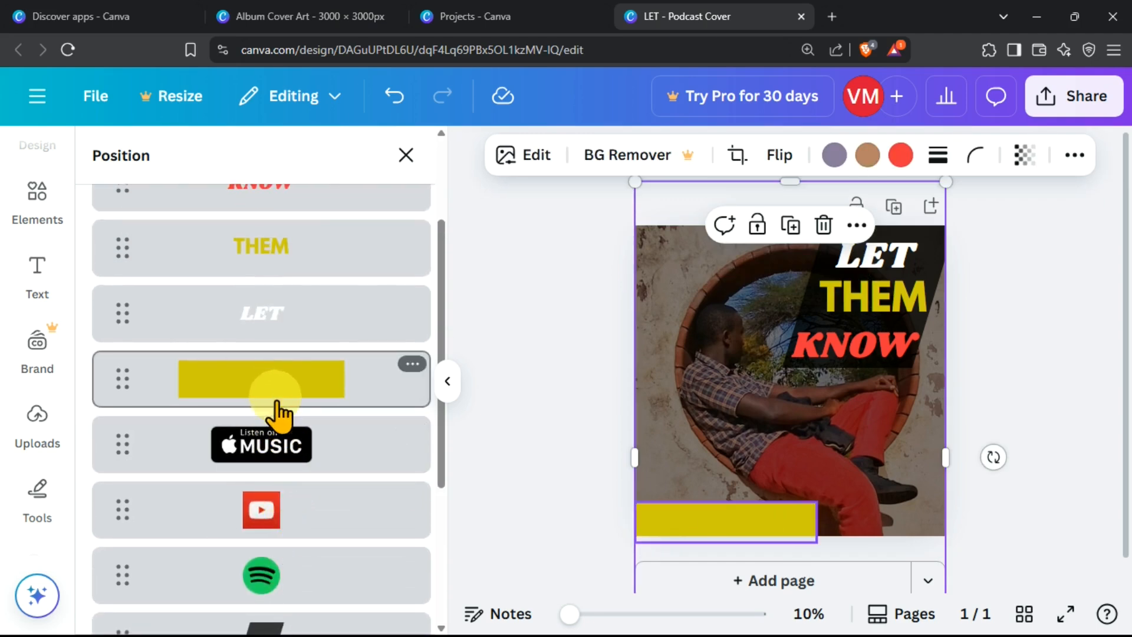
{"action": "mouse_move", "coordinate": [276, 412]}
{"action": "left_mouse_down"}
{"action": "mouse_move", "coordinate": [288, 546]}
{"action": "mouse_move", "coordinate": [293, 403]}
{"action": "left_mouse_up"}
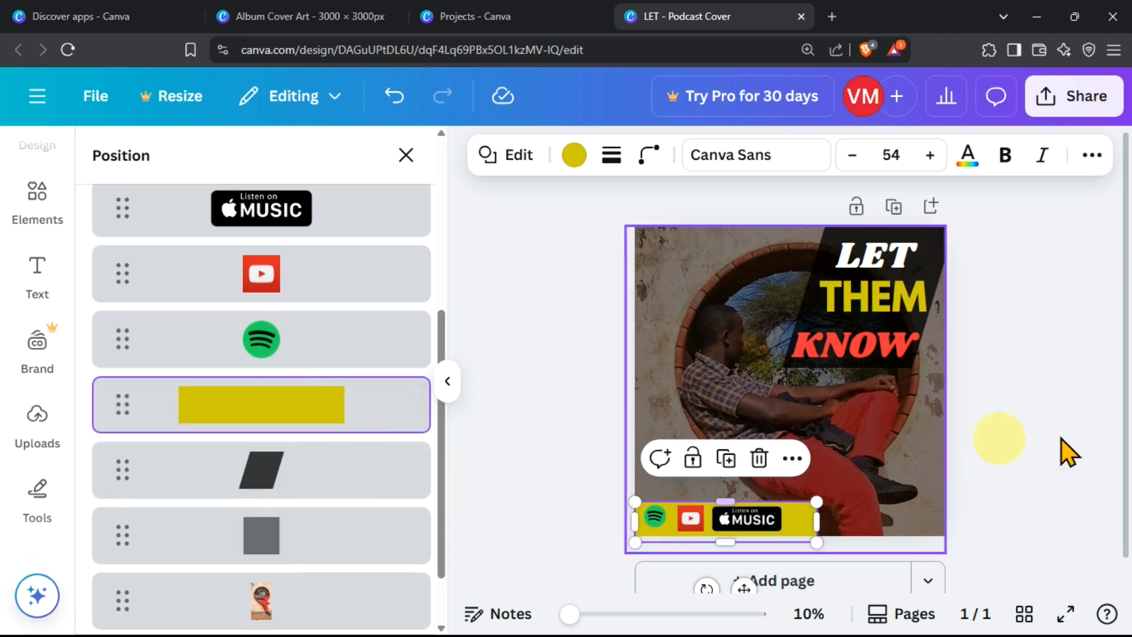
{"action": "left_click", "coordinate": [446, 406]}
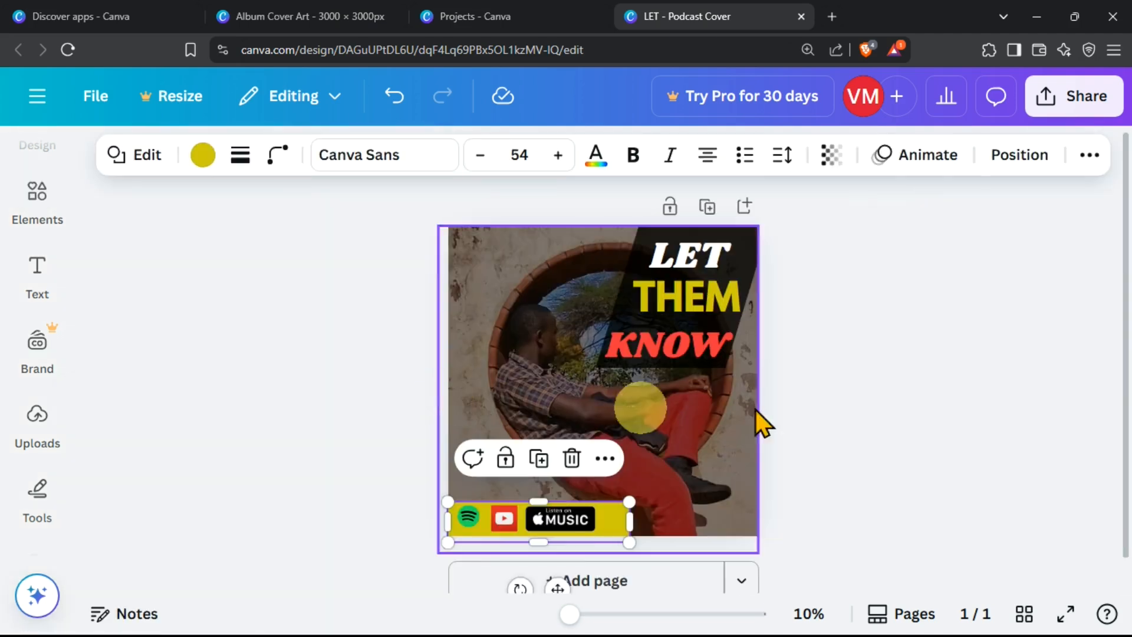
- Compare the cover with the finished reference image Album Cover Art.png in the photo viewer, and return to the Canva design
{"action": "left_click", "coordinate": [761, 412]}
{"action": "left_click", "coordinate": [733, 407]}
{"action": "left_click", "coordinate": [763, 441]}
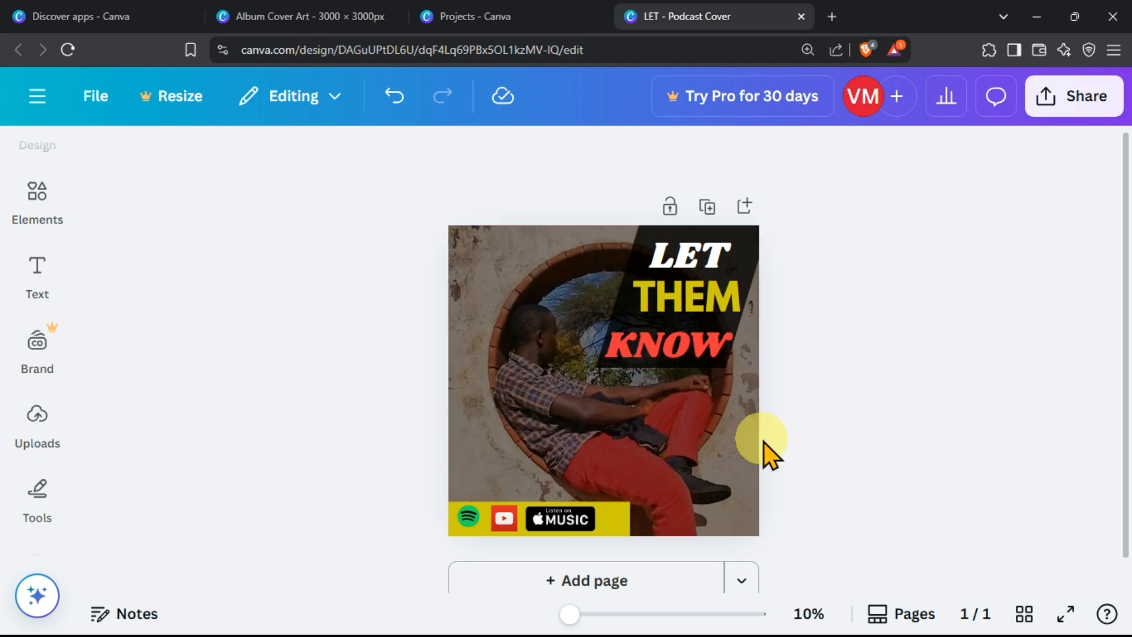
{"action": "left_click", "coordinate": [522, 348]}
{"action": "left_click", "coordinate": [652, 270]}
{"action": "left_click", "coordinate": [512, 355]}
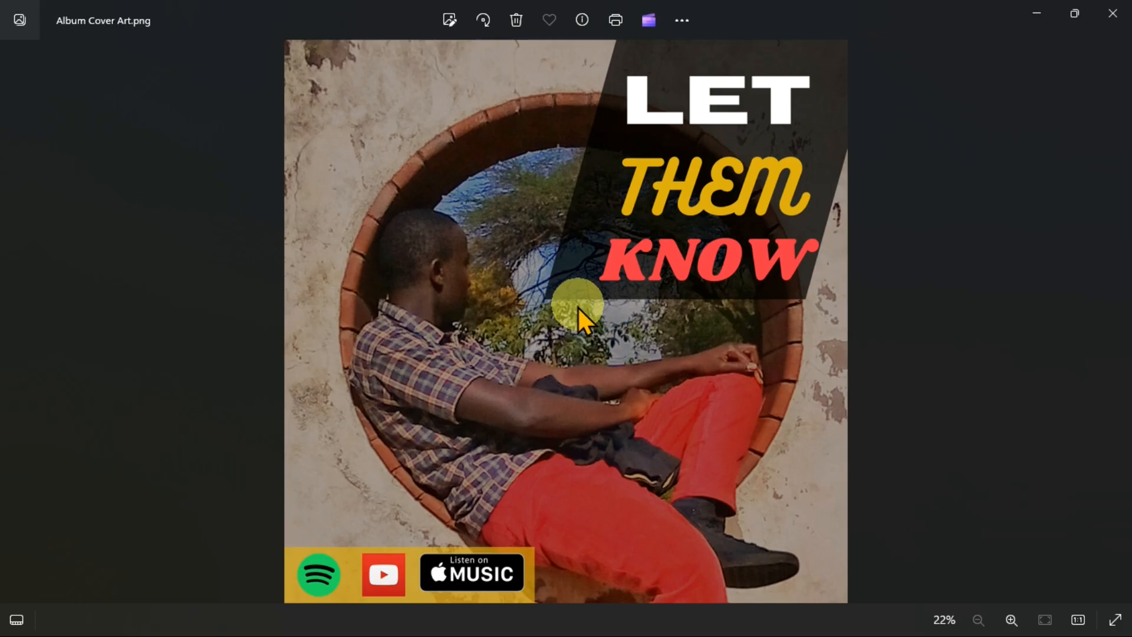
{"action": "left_click", "coordinate": [18, 322]}
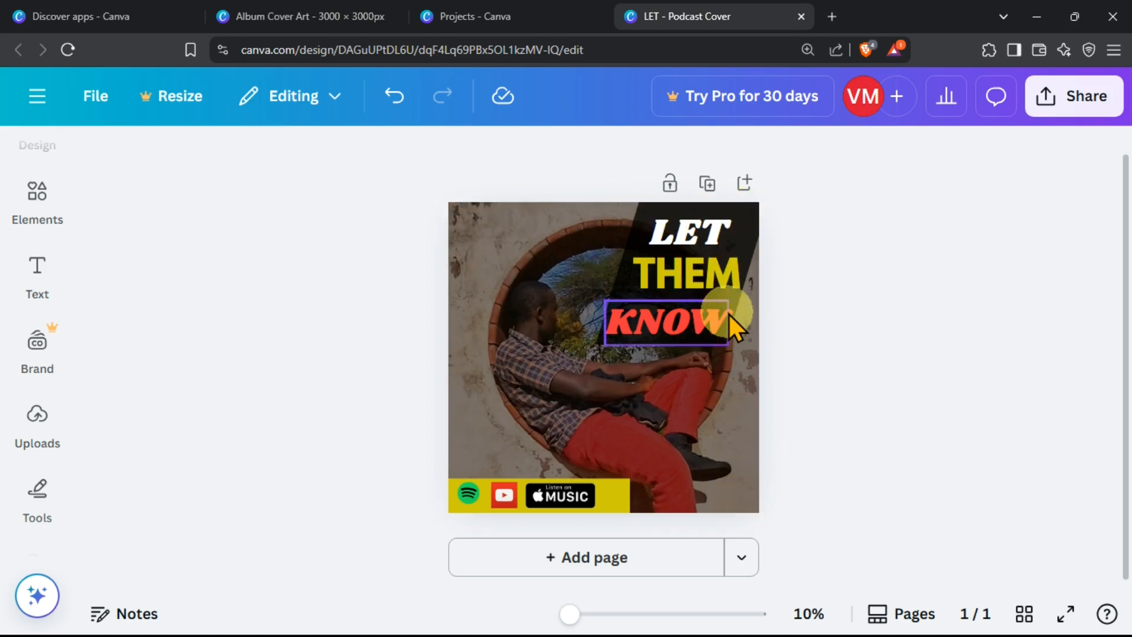
- Duplicate the cover page to make a second version of the design
{"action": "left_click", "coordinate": [709, 184]}
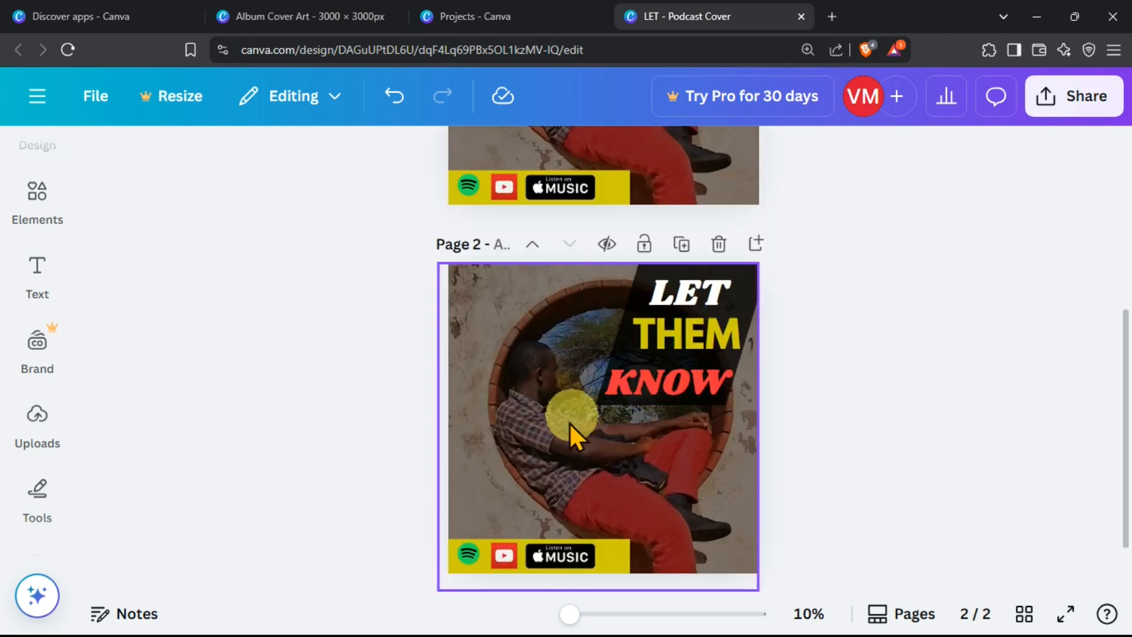
{"action": "scroll", "coordinate": [661, 436], "scroll_direction": "down", "scroll_amount": 1}
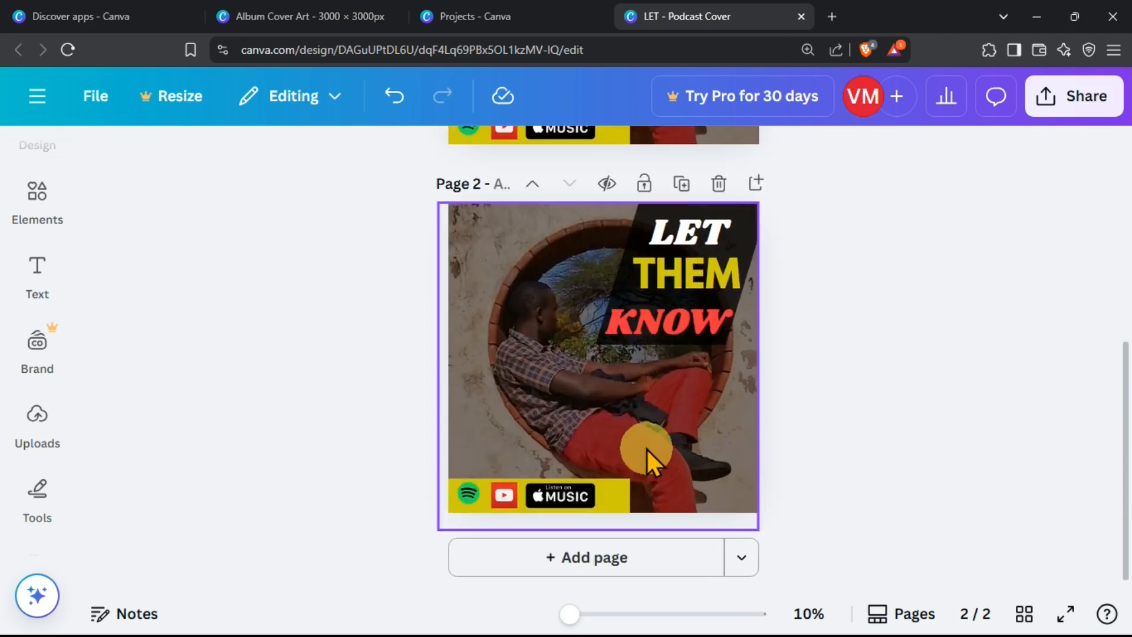
- Select the background photo from page 2's layers and flip it horizontally
{"action": "right_click", "coordinate": [708, 427]}
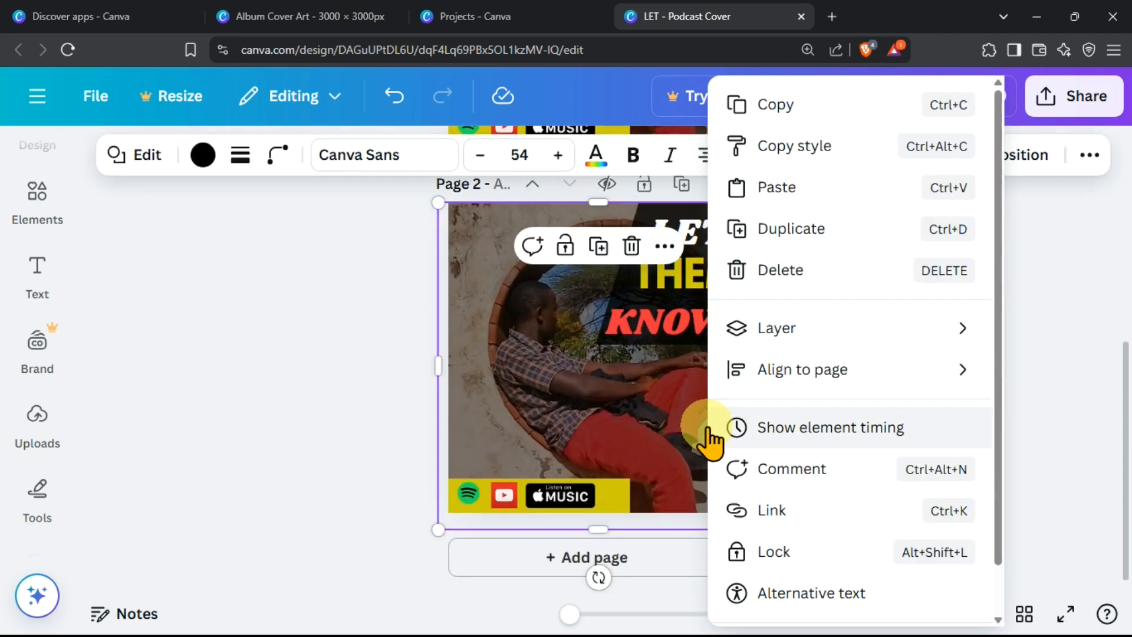
{"action": "mouse_move", "coordinate": [742, 329]}
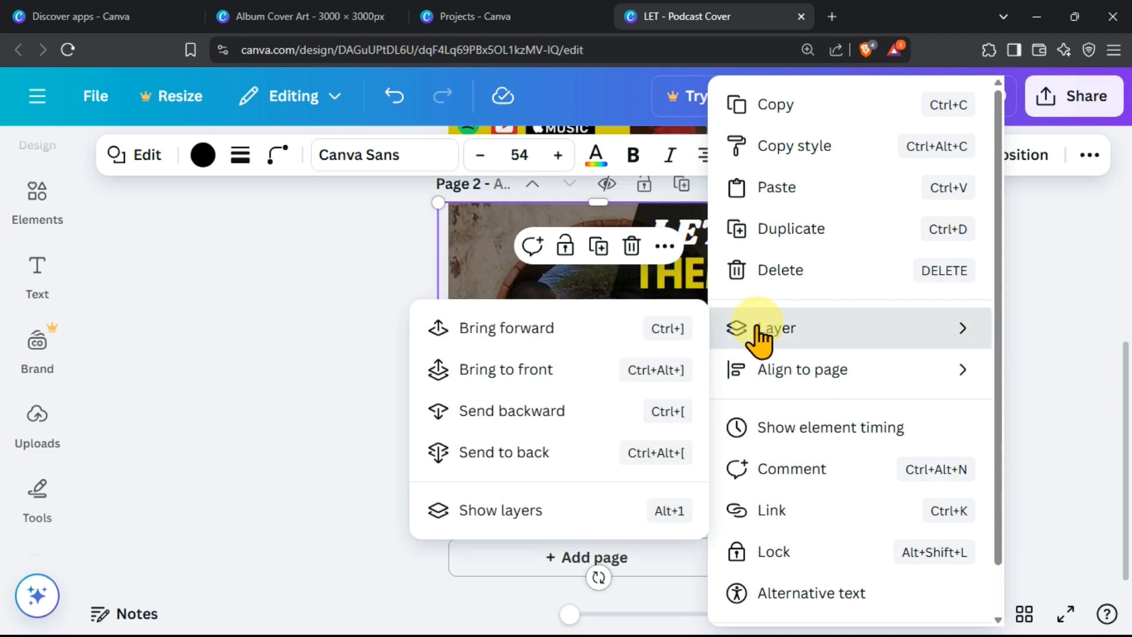
{"action": "left_click", "coordinate": [510, 513]}
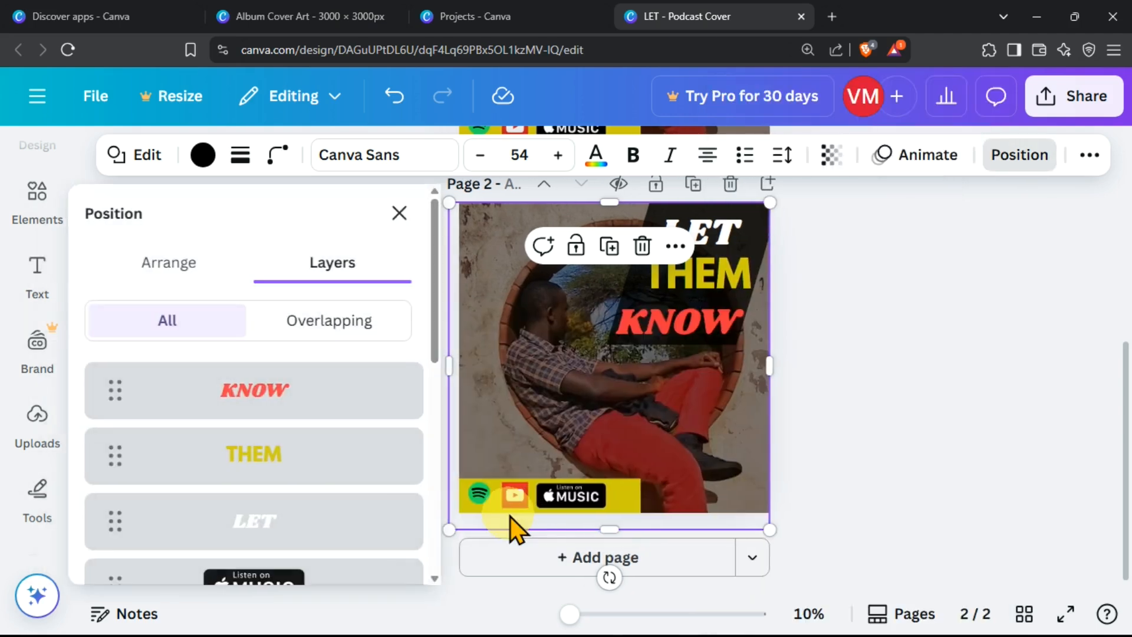
{"action": "scroll", "coordinate": [311, 480], "scroll_direction": "down", "scroll_amount": 4}
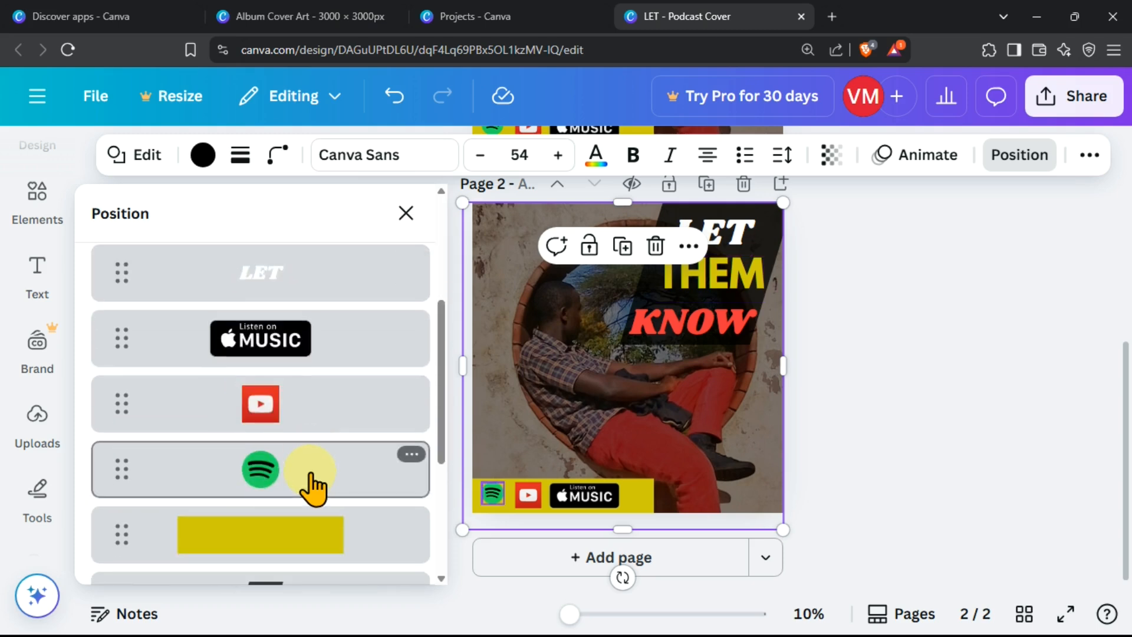
{"action": "scroll", "coordinate": [311, 481], "scroll_direction": "down", "scroll_amount": 3}
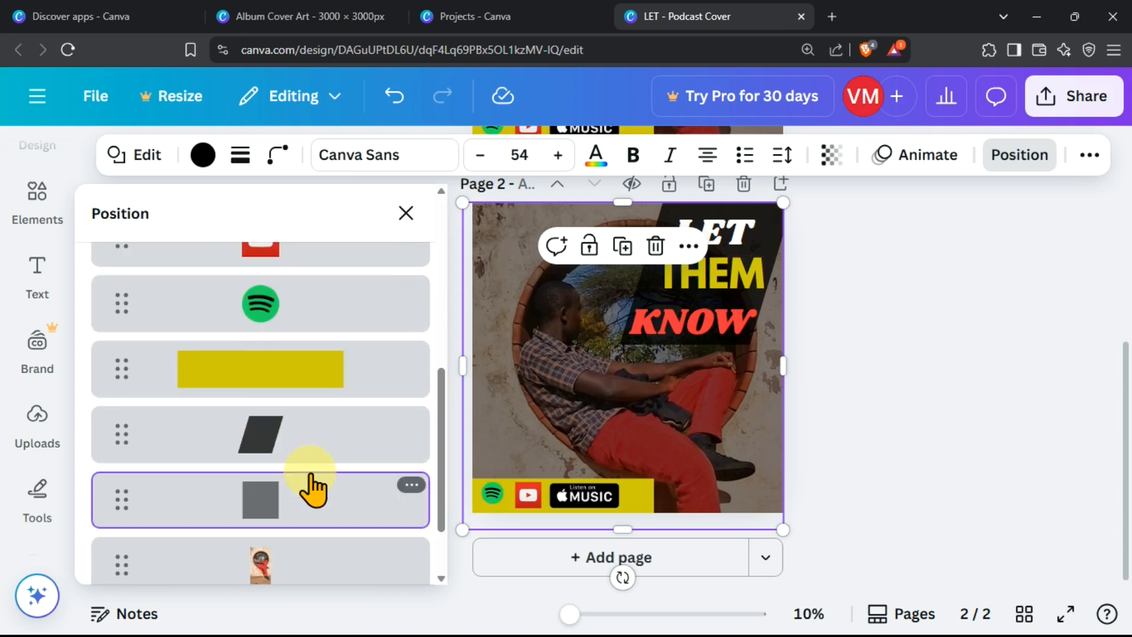
{"action": "scroll", "coordinate": [311, 481], "scroll_direction": "down", "scroll_amount": 2}
{"action": "scroll", "coordinate": [311, 483], "scroll_direction": "up", "scroll_amount": 9}
{"action": "scroll", "coordinate": [314, 487], "scroll_direction": "down", "scroll_amount": 10}
{"action": "left_click", "coordinate": [332, 488]}
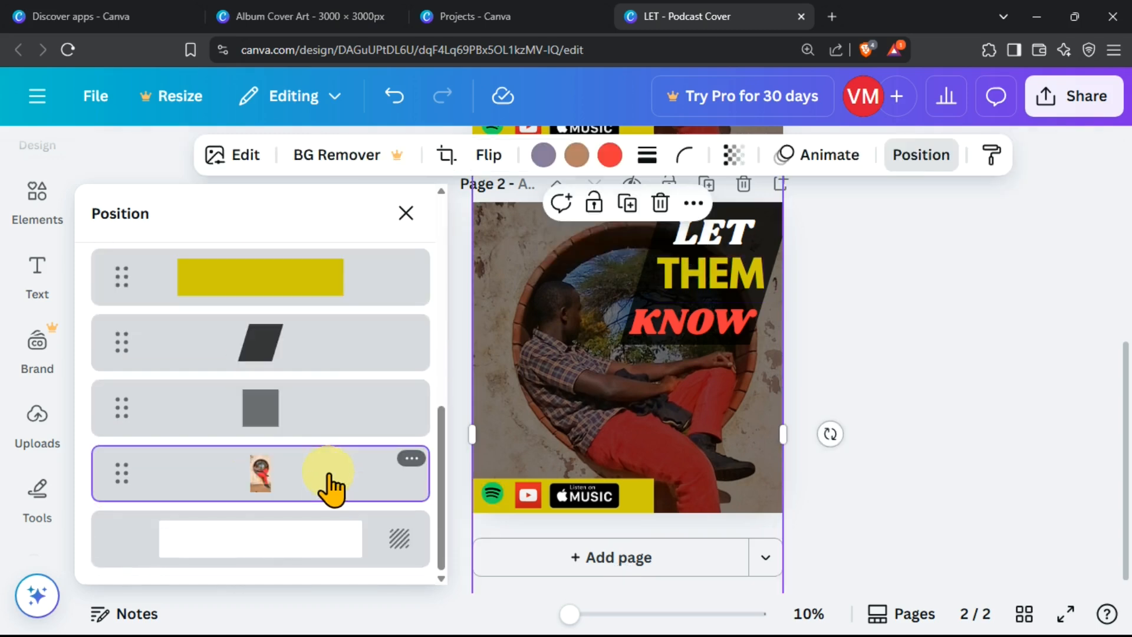
{"action": "left_click", "coordinate": [481, 154]}
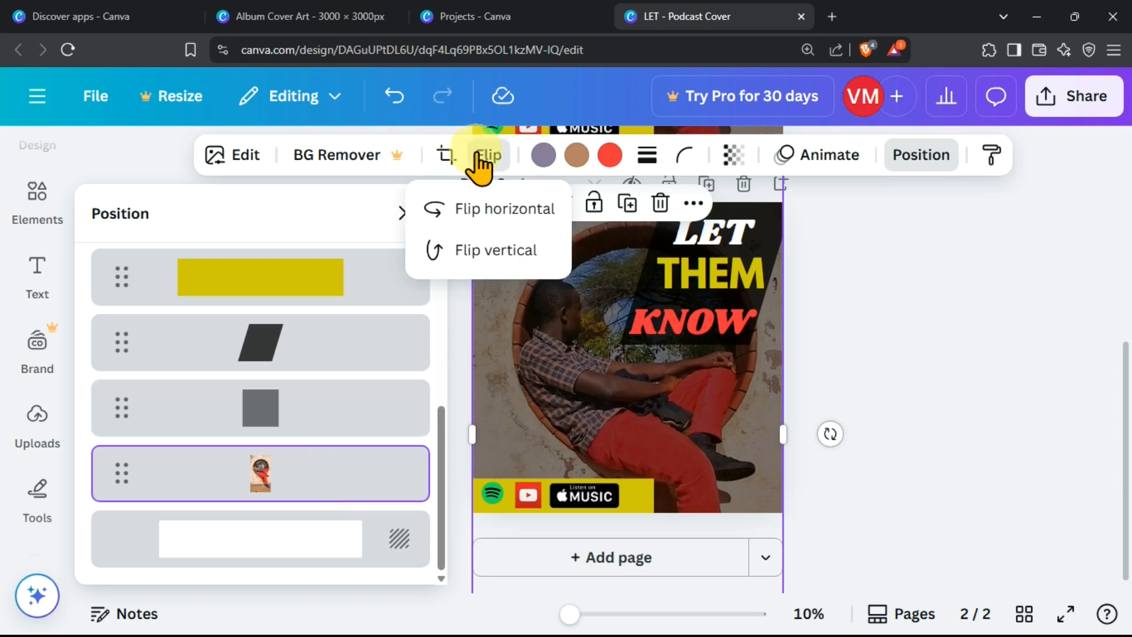
{"action": "left_click", "coordinate": [529, 213]}
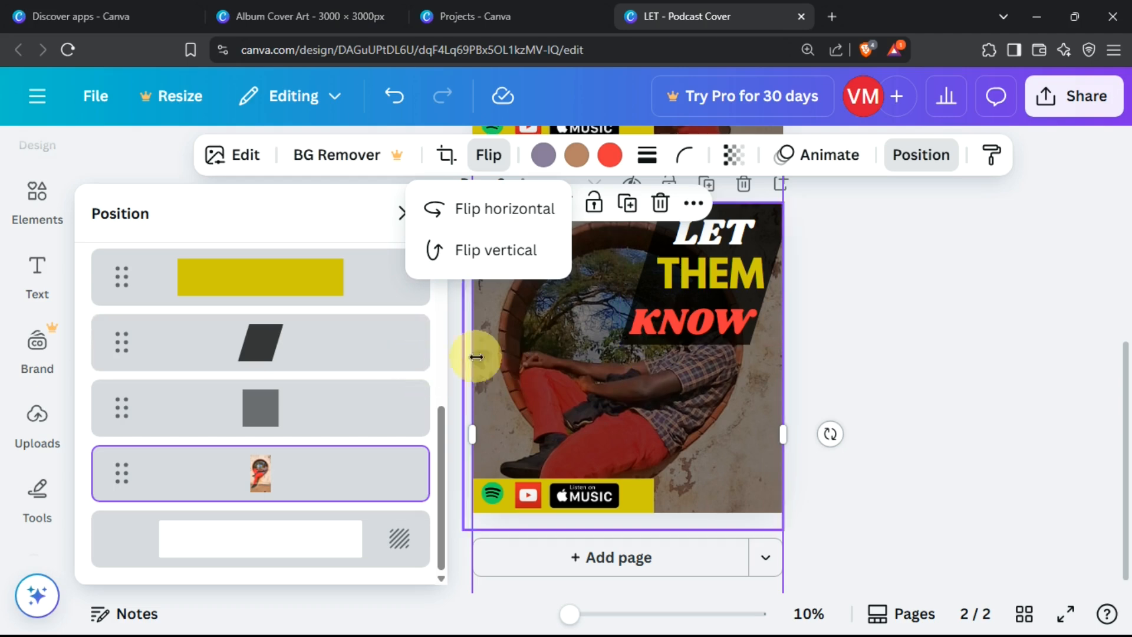
- Delete the KNOW, THEM and LET title texts from page 2's layers
{"action": "scroll", "coordinate": [437, 377], "scroll_direction": "up", "scroll_amount": 10}
{"action": "left_click", "coordinate": [405, 294]}
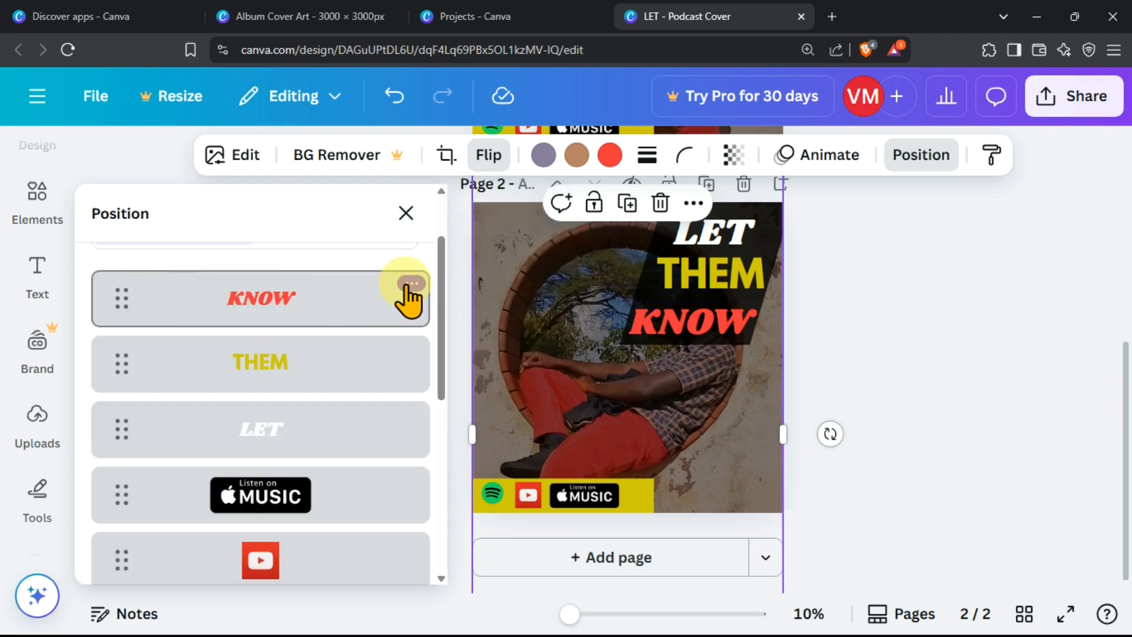
{"action": "left_click", "coordinate": [418, 270]}
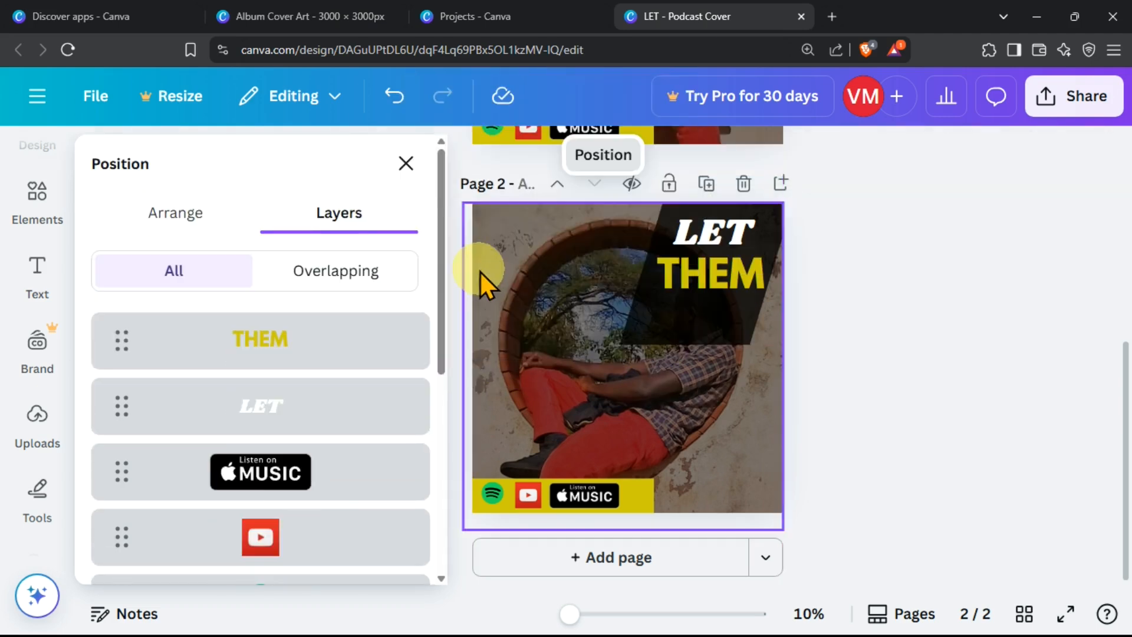
{"action": "left_click", "coordinate": [413, 328]}
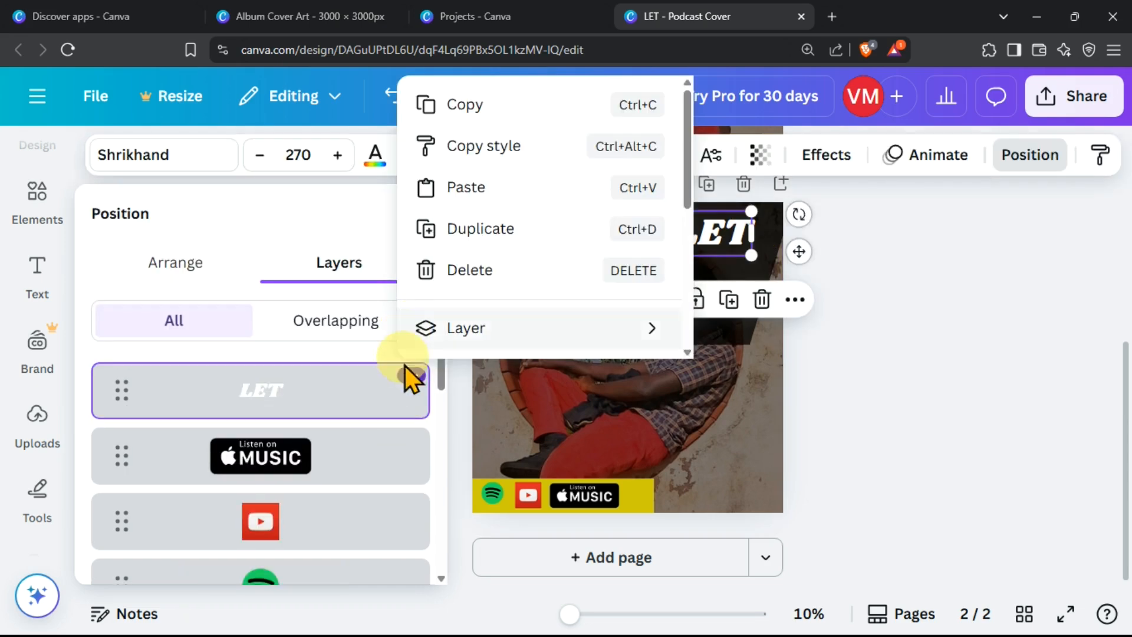
{"action": "left_click", "coordinate": [480, 273]}
- Delete the dark parallelogram behind the former title from page 2's layers
{"action": "scroll", "coordinate": [407, 377], "scroll_direction": "down", "scroll_amount": 4}
{"action": "left_click", "coordinate": [404, 379]}
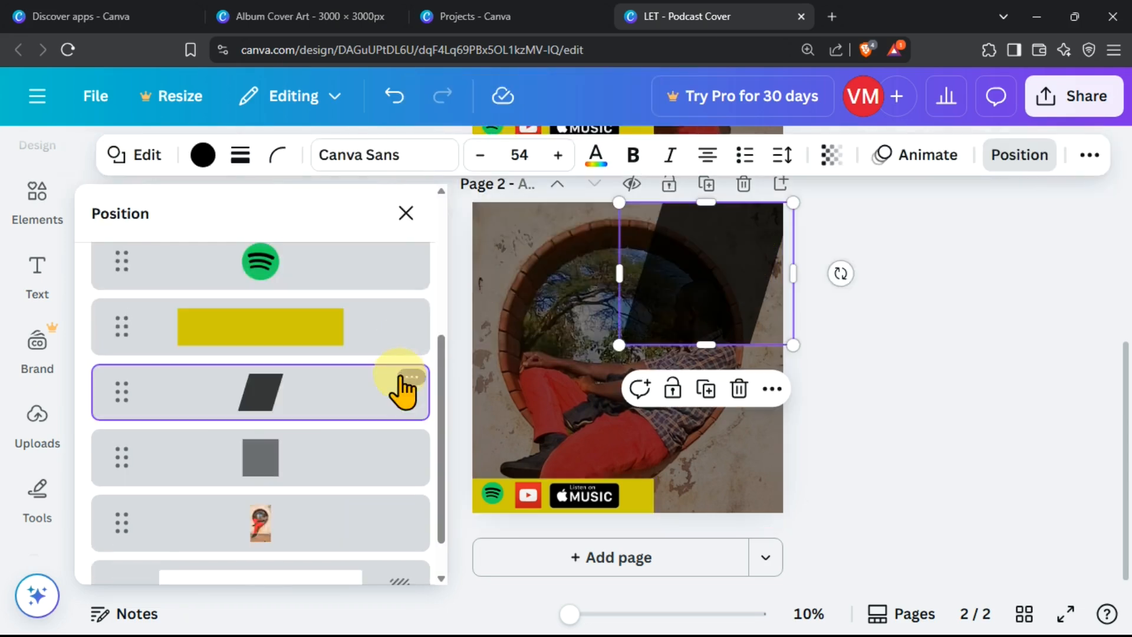
{"action": "left_click", "coordinate": [413, 377]}
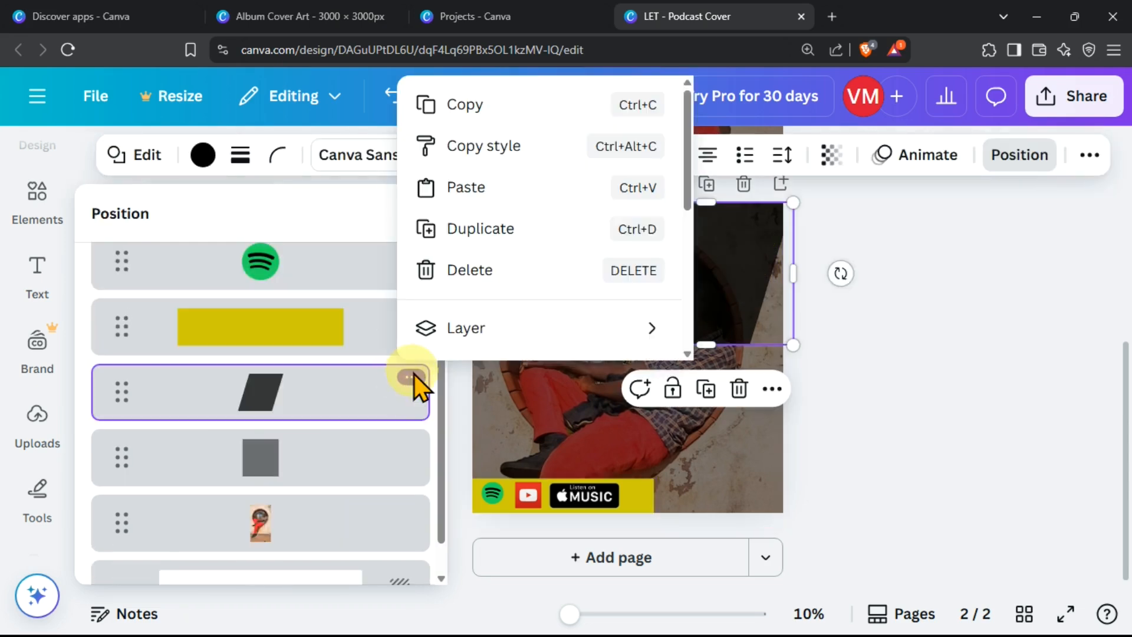
{"action": "left_click", "coordinate": [476, 272]}
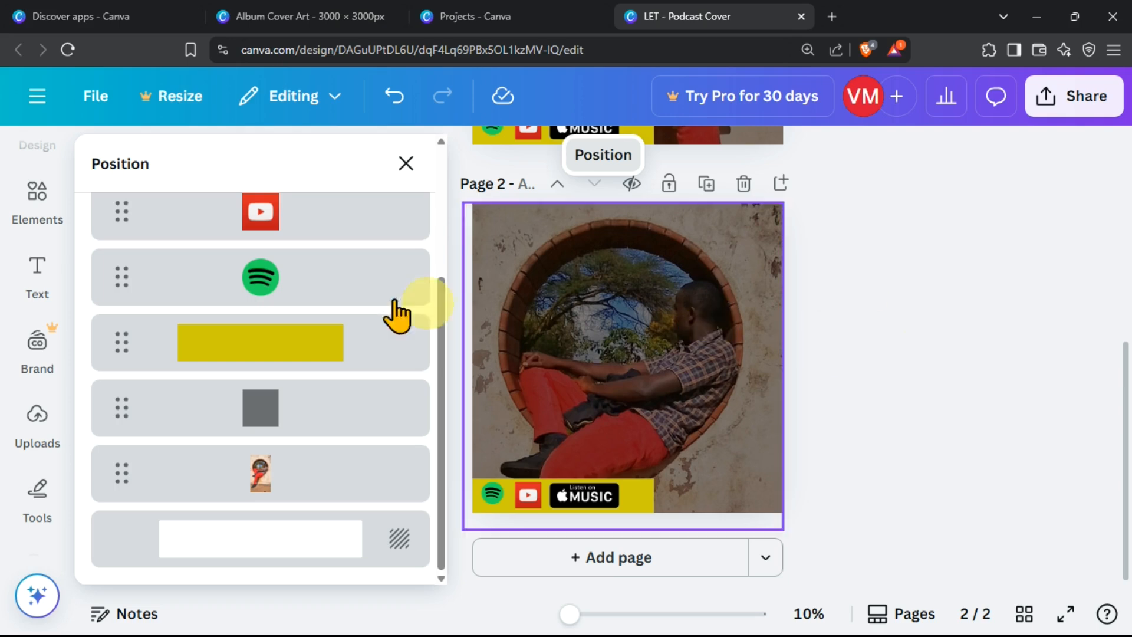
- Add a text box on page 2 with the track list Remember, No girl Zone, Let Them Know, Chiq Magnet, Bonjour Mon Amie, one per line
{"action": "left_click", "coordinate": [36, 269]}
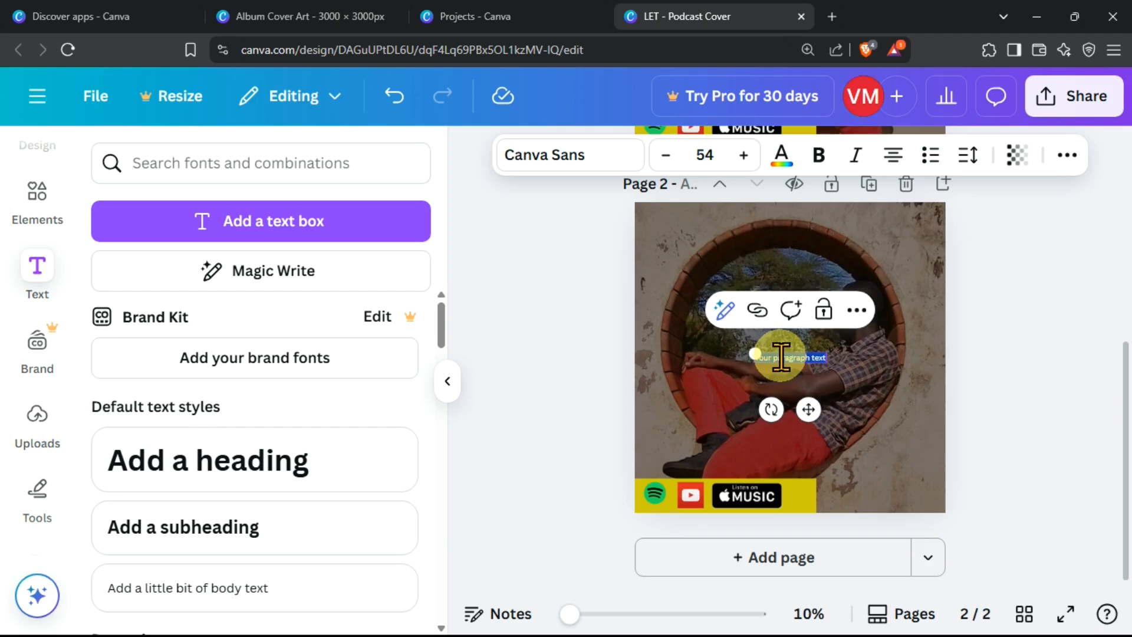
{"action": "right_click", "coordinate": [781, 357]}
{"action": "left_click", "coordinate": [840, 333]}
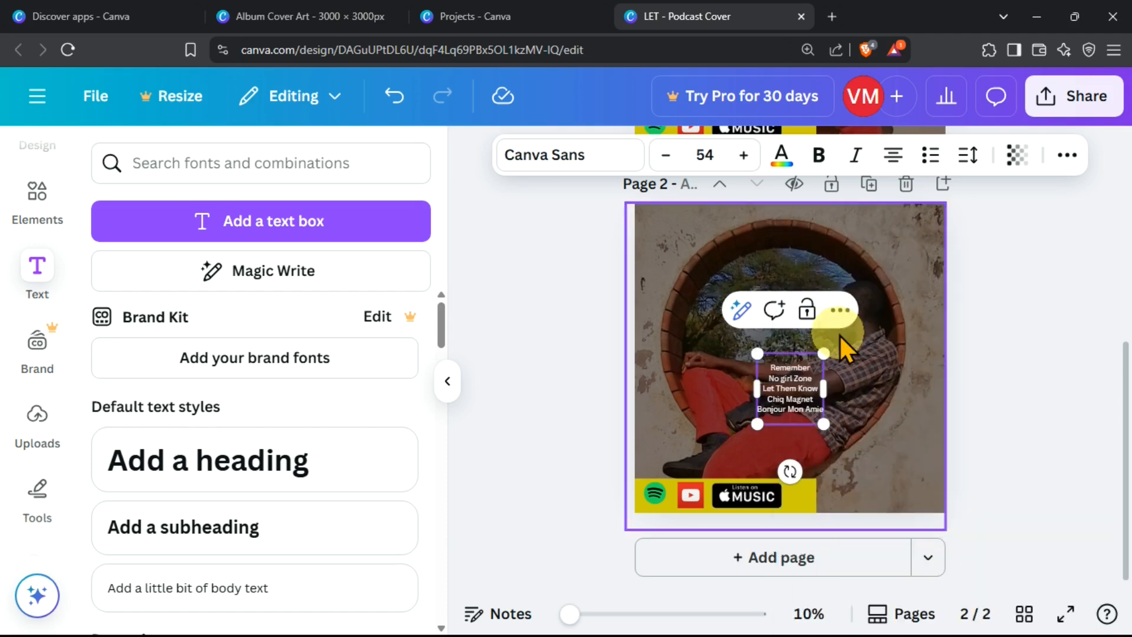
- Set the track list text's font size to 130
{"action": "left_click", "coordinate": [743, 156]}
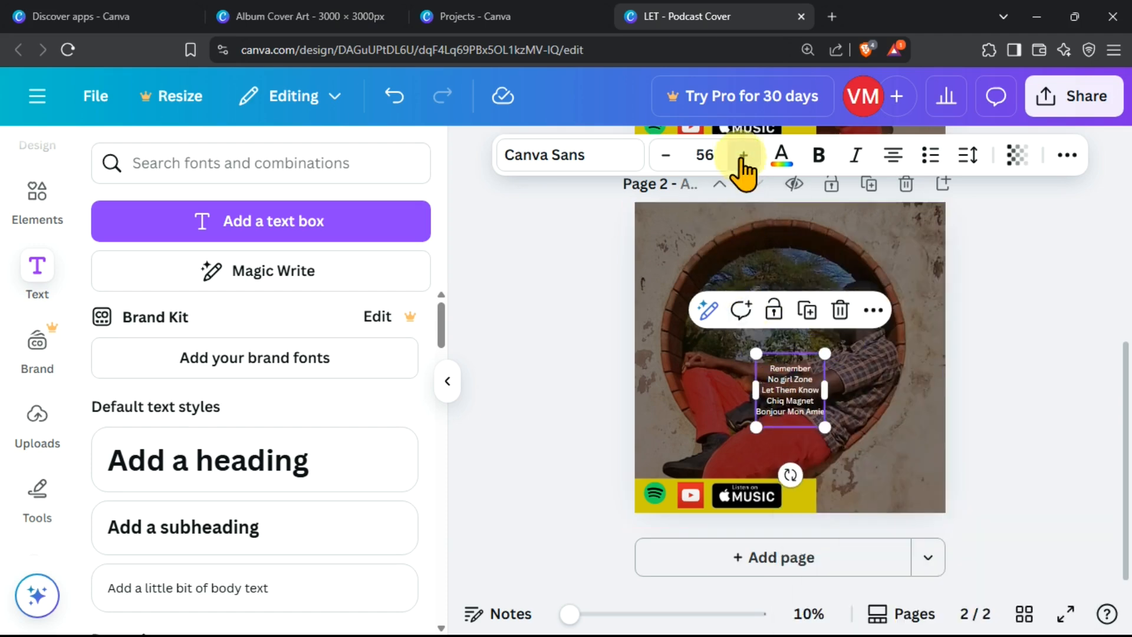
{"action": "left_click", "coordinate": [715, 154]}
{"action": "type", "text": "130"}
{"action": "key", "text": "Return"}
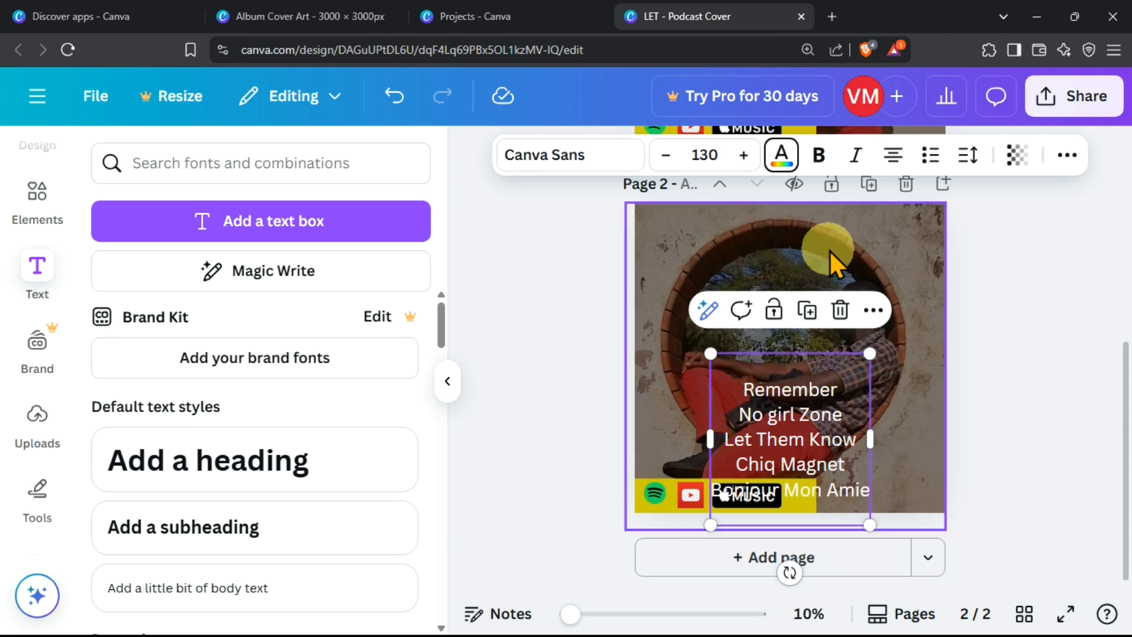
- Style the track list as bold italic in olive #d2ca0b and move it against the photo's upper left edge
{"action": "left_click", "coordinate": [782, 158]}
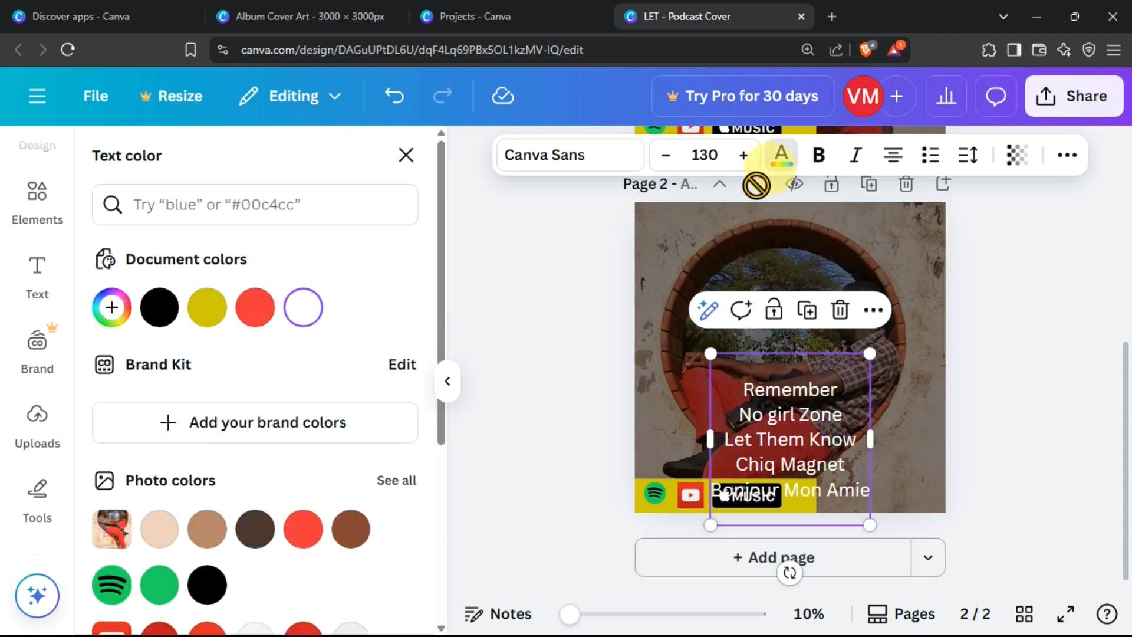
{"action": "left_click", "coordinate": [208, 318]}
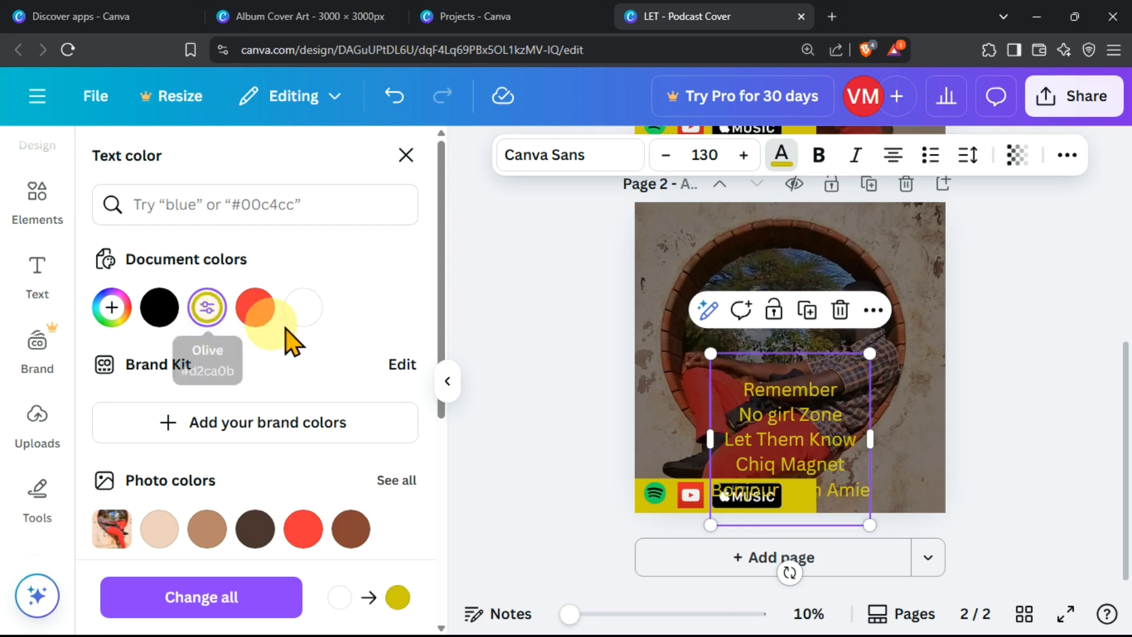
{"action": "left_click", "coordinate": [823, 157]}
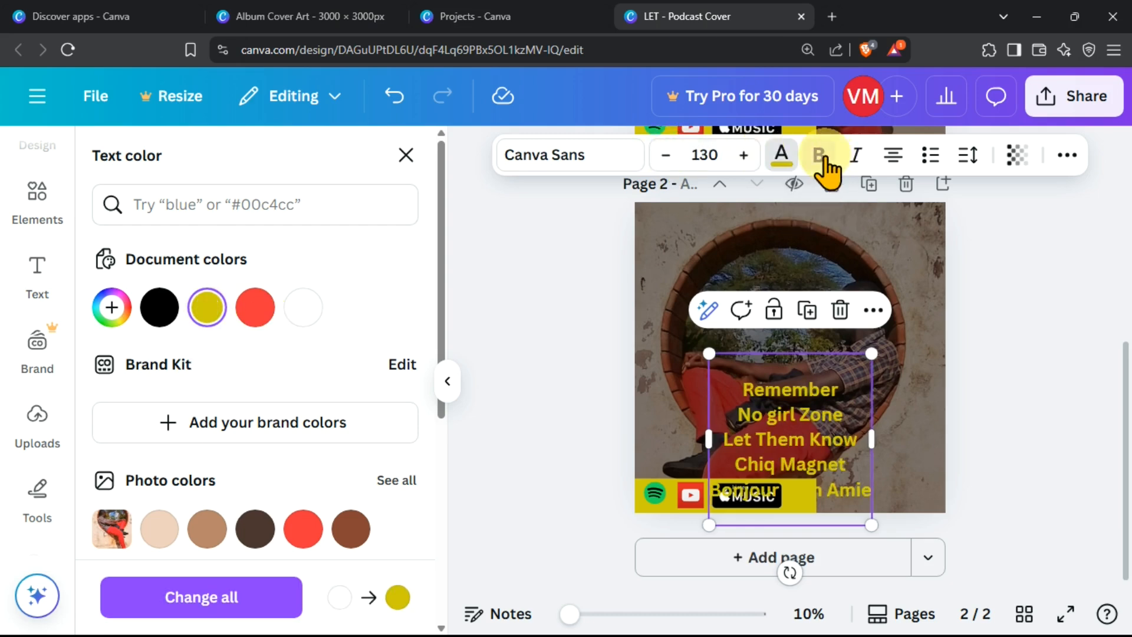
{"action": "left_click", "coordinate": [856, 156]}
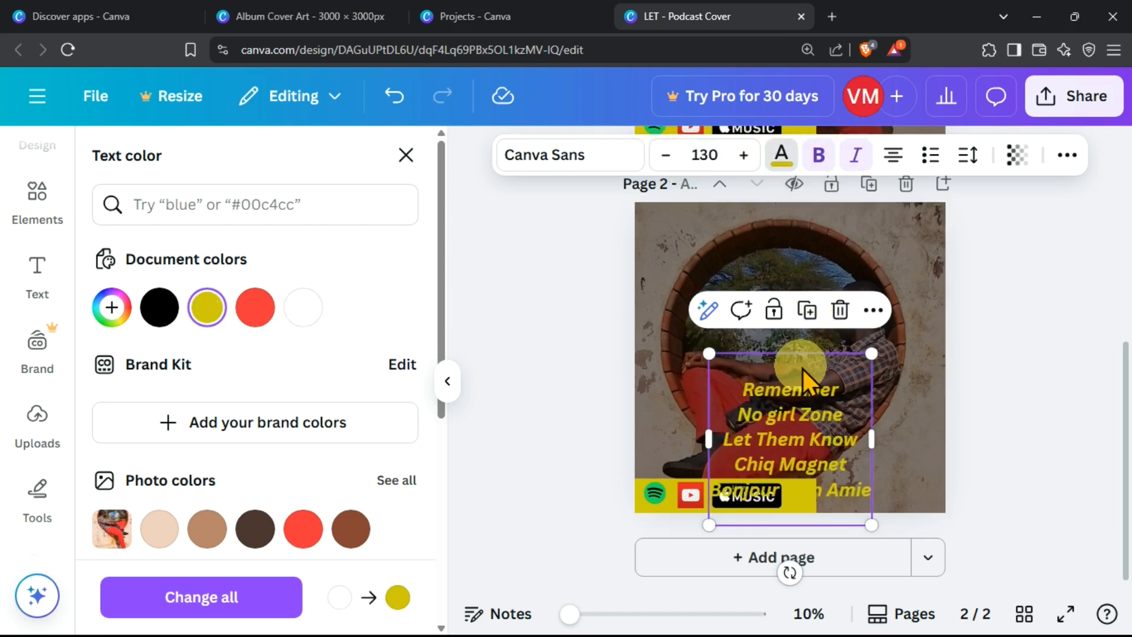
{"action": "left_click_drag", "start_coordinate": [799, 369], "coordinate": [722, 264]}
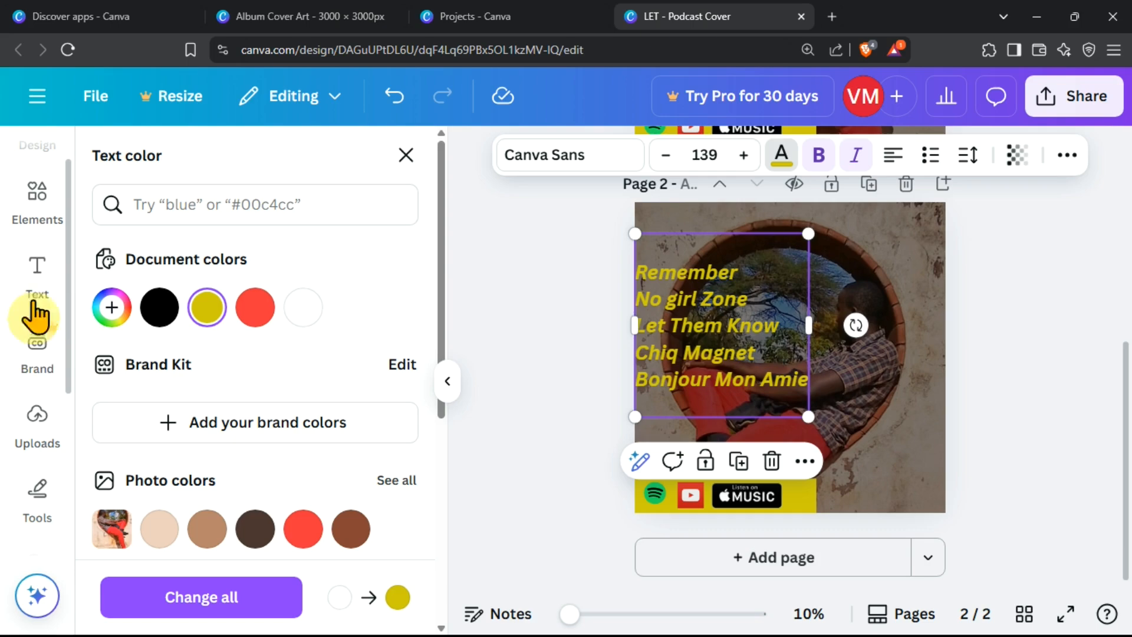
- Add a square shape behind the track list and stretch it to cover all five lines
{"action": "left_click", "coordinate": [34, 224]}
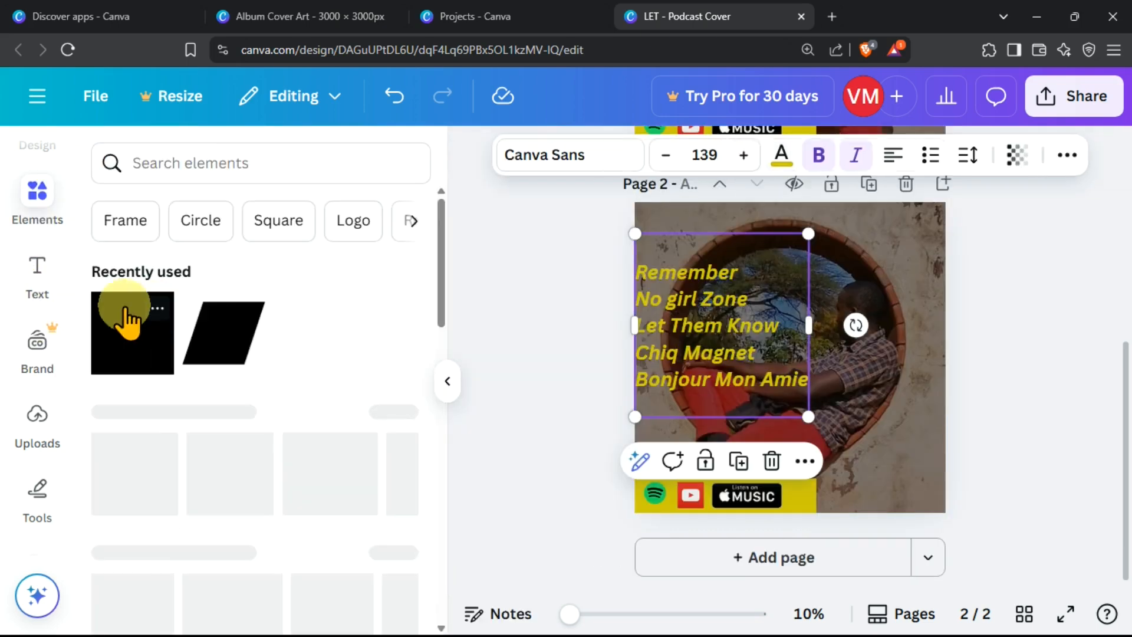
{"action": "left_click", "coordinate": [127, 321]}
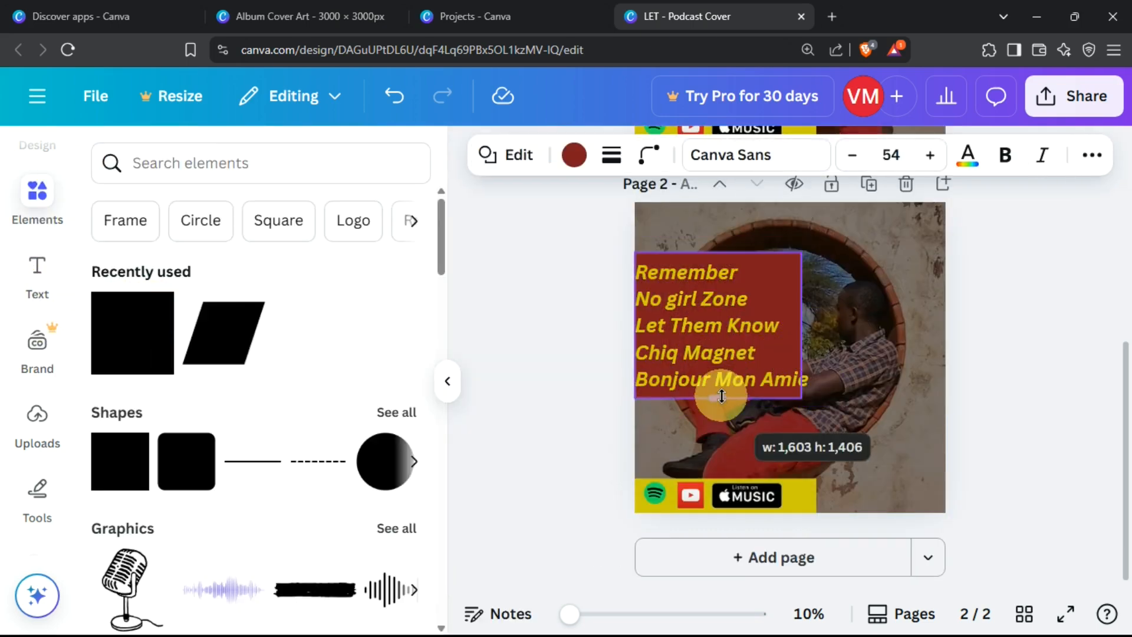
{"action": "left_click_drag", "start_coordinate": [720, 397], "coordinate": [723, 405]}
{"action": "left_click_drag", "start_coordinate": [800, 402], "coordinate": [823, 417]}
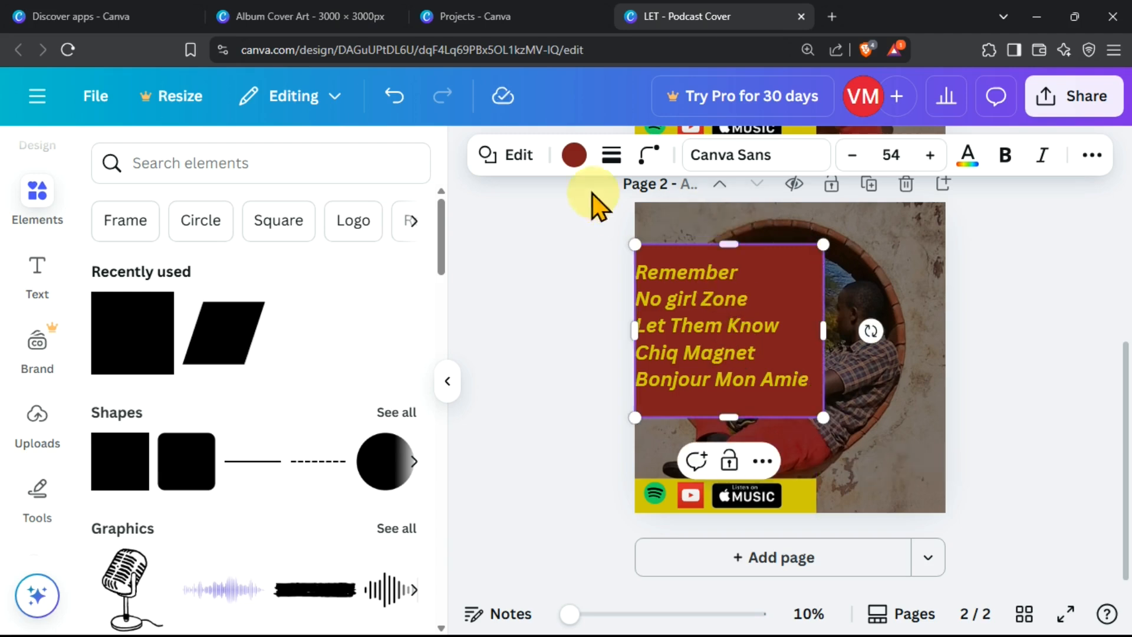
- Fill the square behind the track list with black and make it semi-transparent so the photo shows through
{"action": "left_click", "coordinate": [575, 157]}
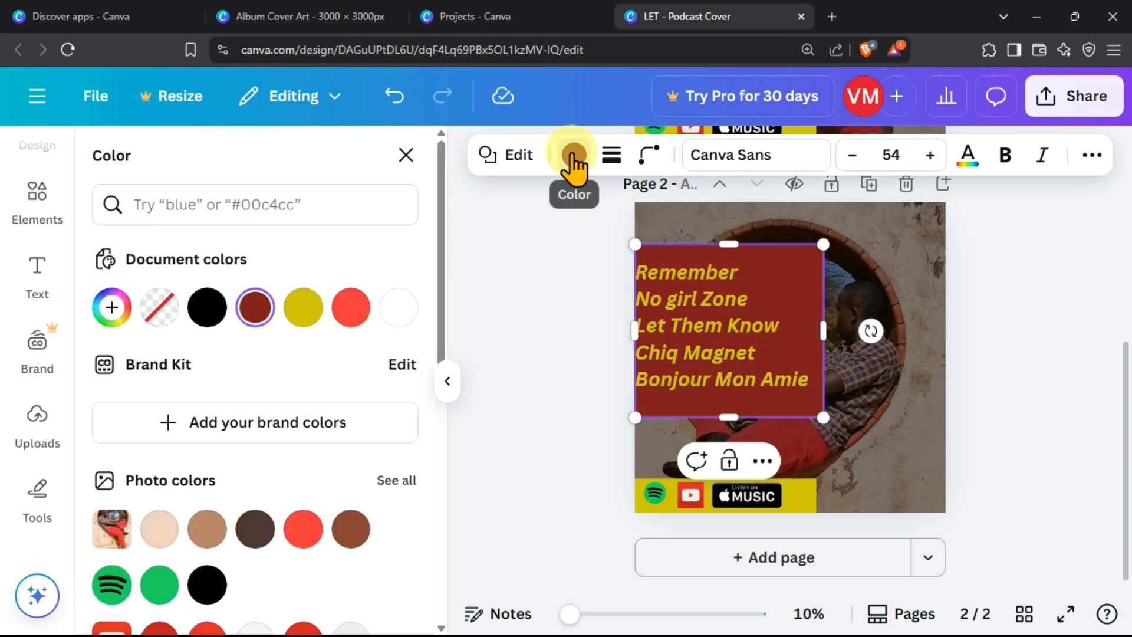
{"action": "left_click", "coordinate": [201, 308]}
{"action": "left_click", "coordinate": [828, 174]}
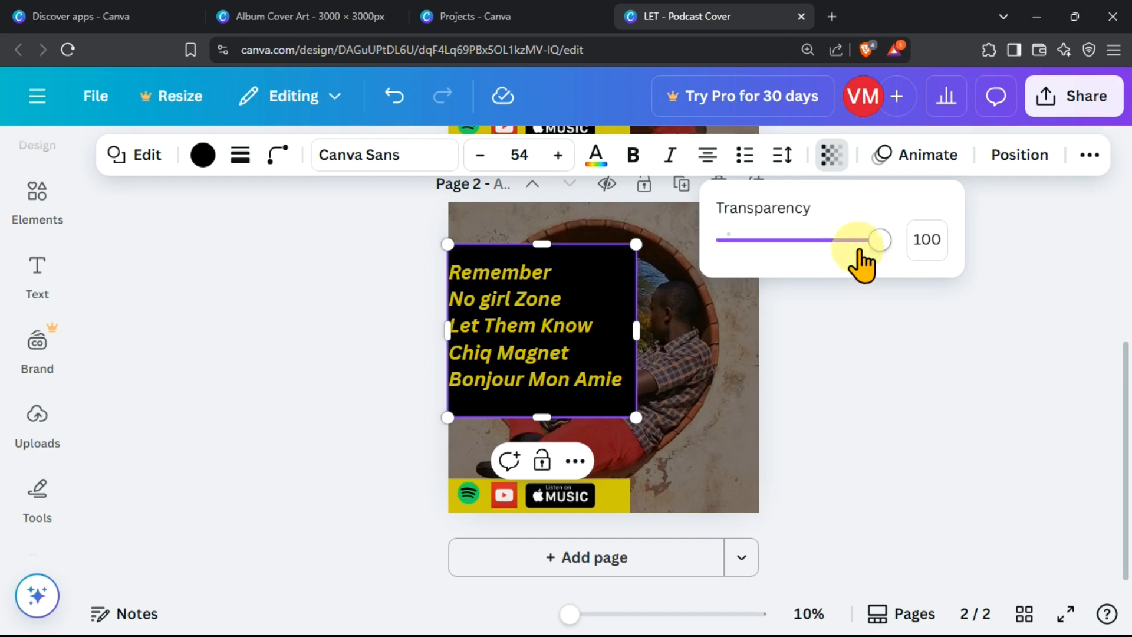
{"action": "left_click_drag", "start_coordinate": [877, 242], "coordinate": [827, 242]}
{"action": "left_click", "coordinate": [863, 355]}
- Review both cover pages, then open the design's download settings and set the file type to JPG
{"action": "scroll", "coordinate": [863, 355], "scroll_direction": "up", "scroll_amount": 5}
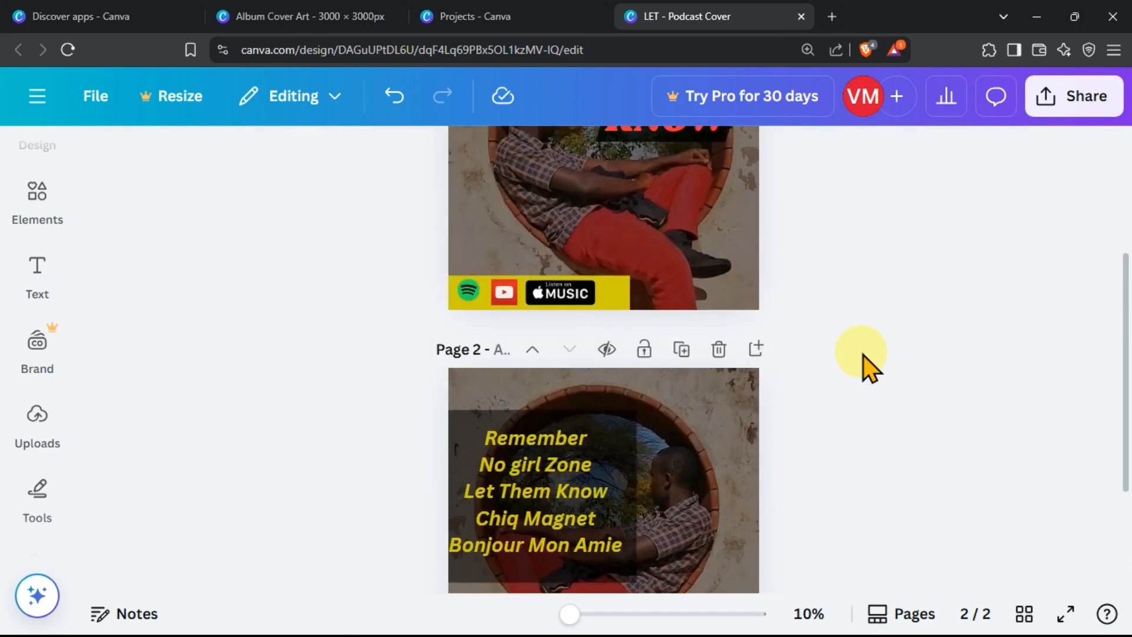
{"action": "scroll", "coordinate": [683, 327], "scroll_direction": "down", "scroll_amount": 5}
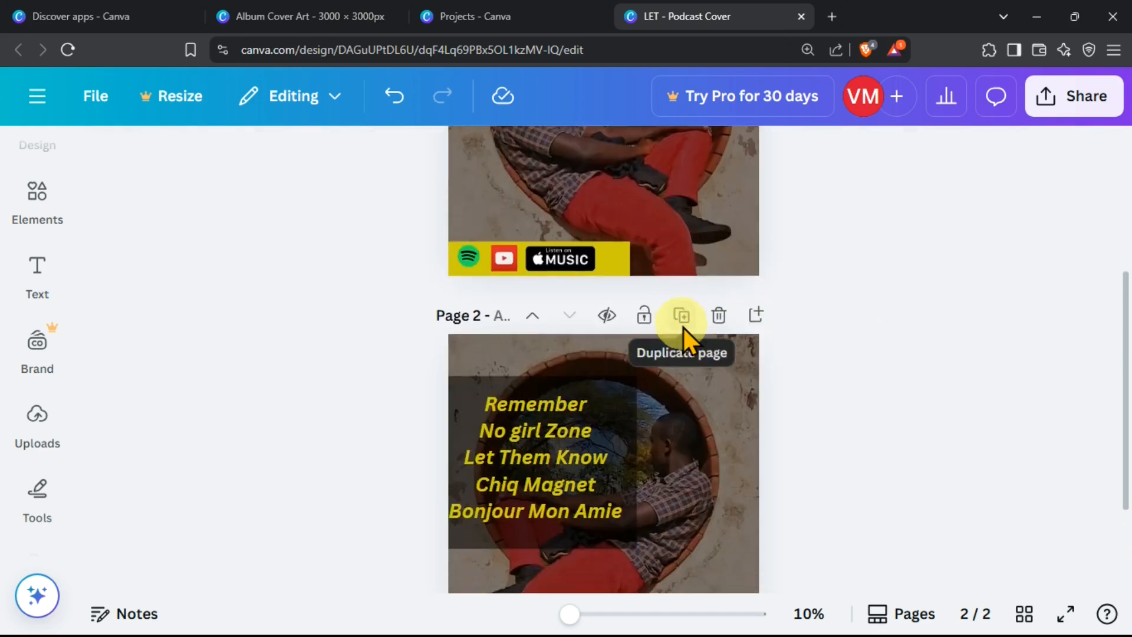
{"action": "scroll", "coordinate": [681, 326], "scroll_direction": "up", "scroll_amount": 5}
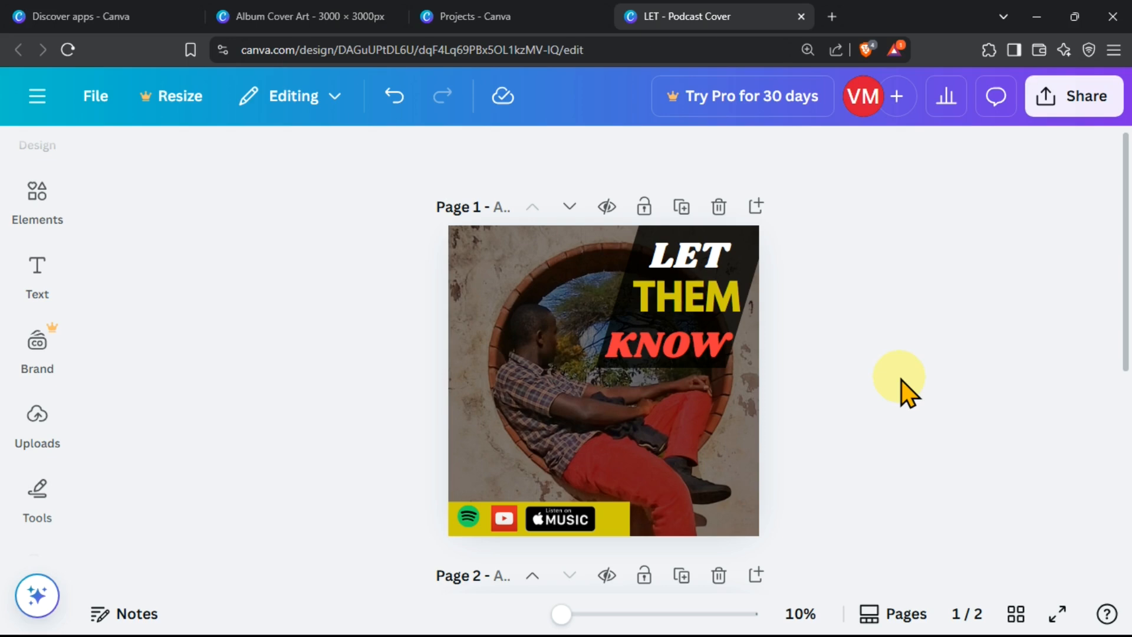
{"action": "left_click", "coordinate": [1078, 99]}
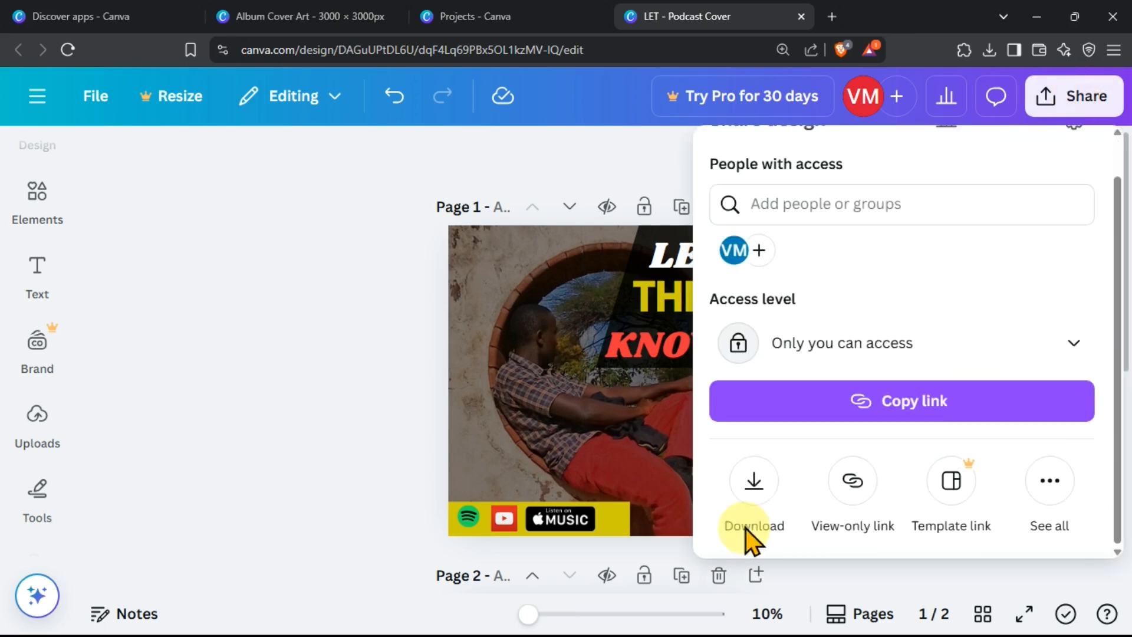
{"action": "left_click", "coordinate": [754, 483]}
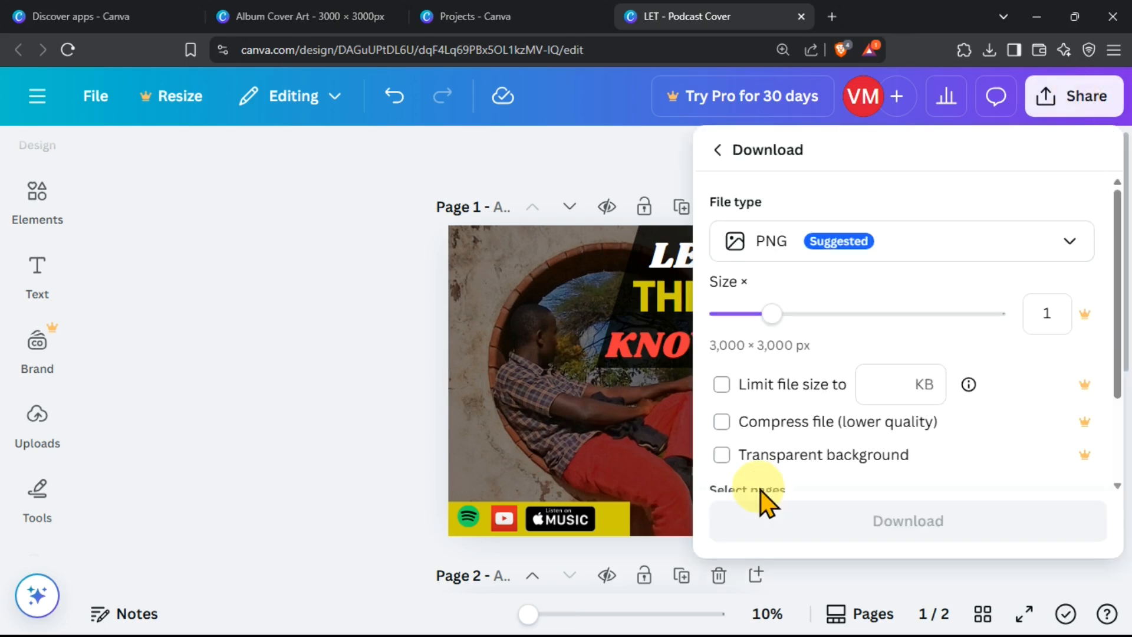
{"action": "left_click", "coordinate": [1064, 260]}
{"action": "left_click", "coordinate": [962, 317]}
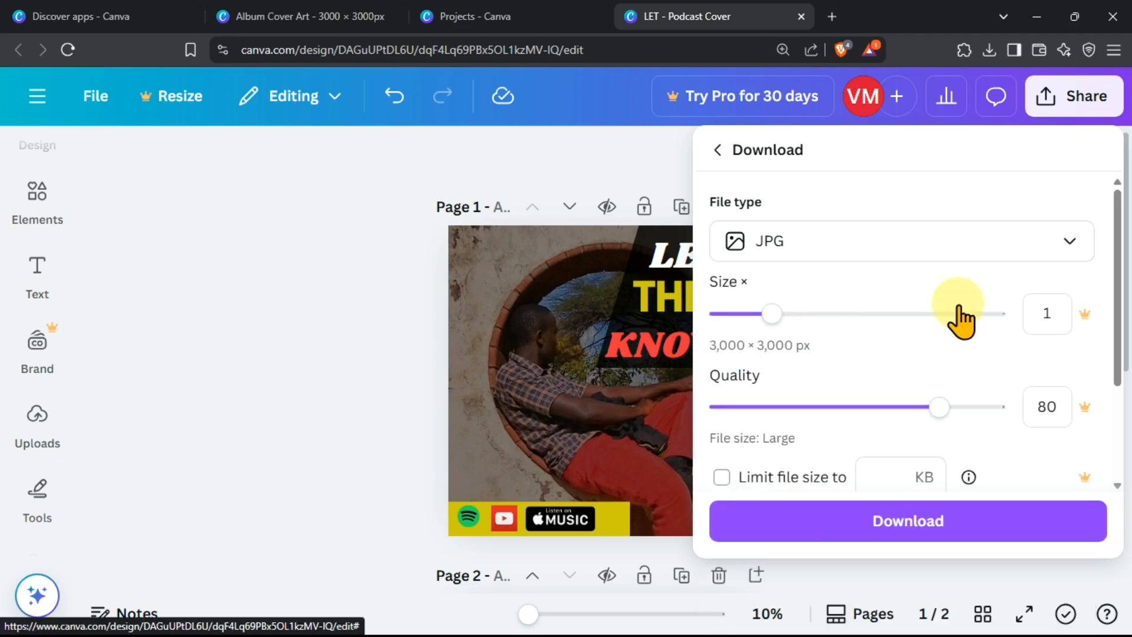
- Limit the download to page 1 only and download the cover
{"action": "scroll", "coordinate": [1035, 392], "scroll_direction": "down", "scroll_amount": 3}
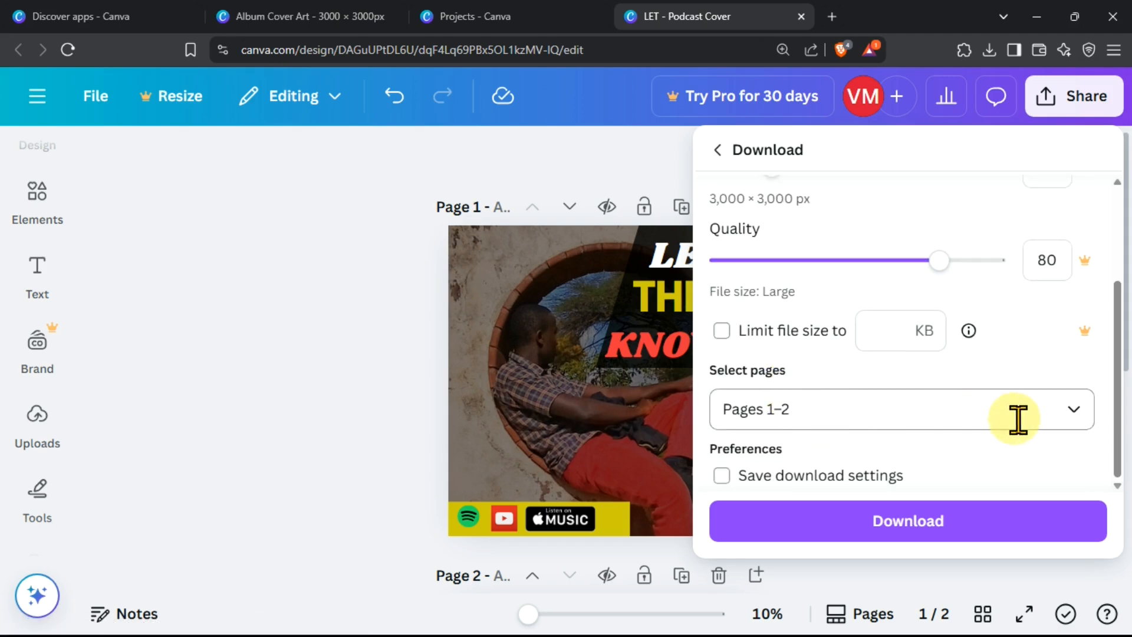
{"action": "left_click", "coordinate": [1074, 411]}
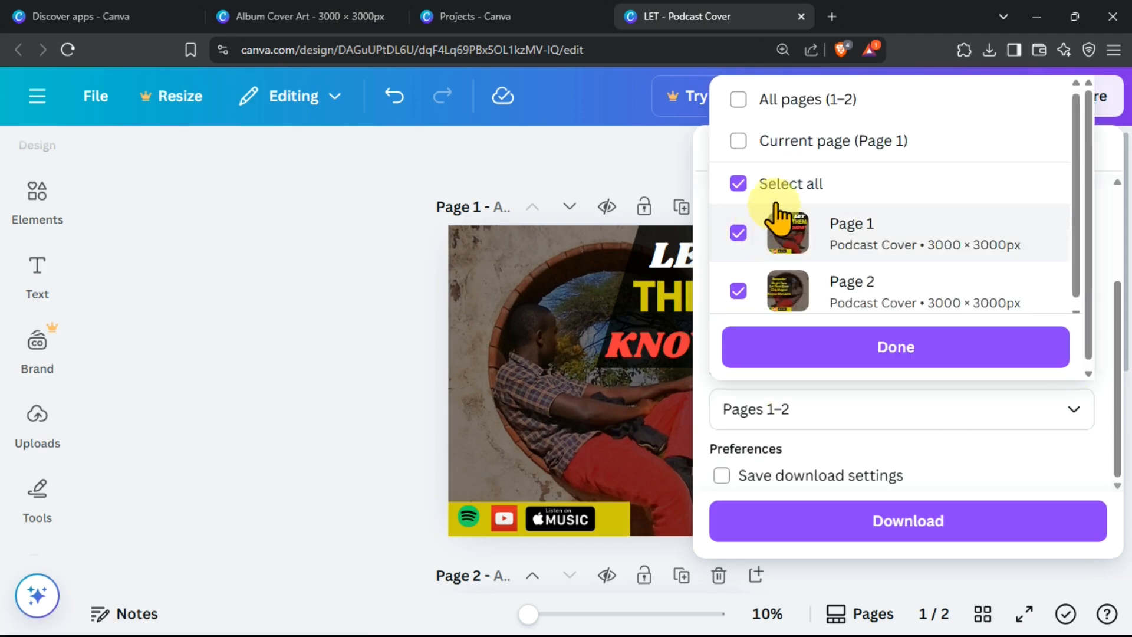
{"action": "left_click", "coordinate": [738, 183]}
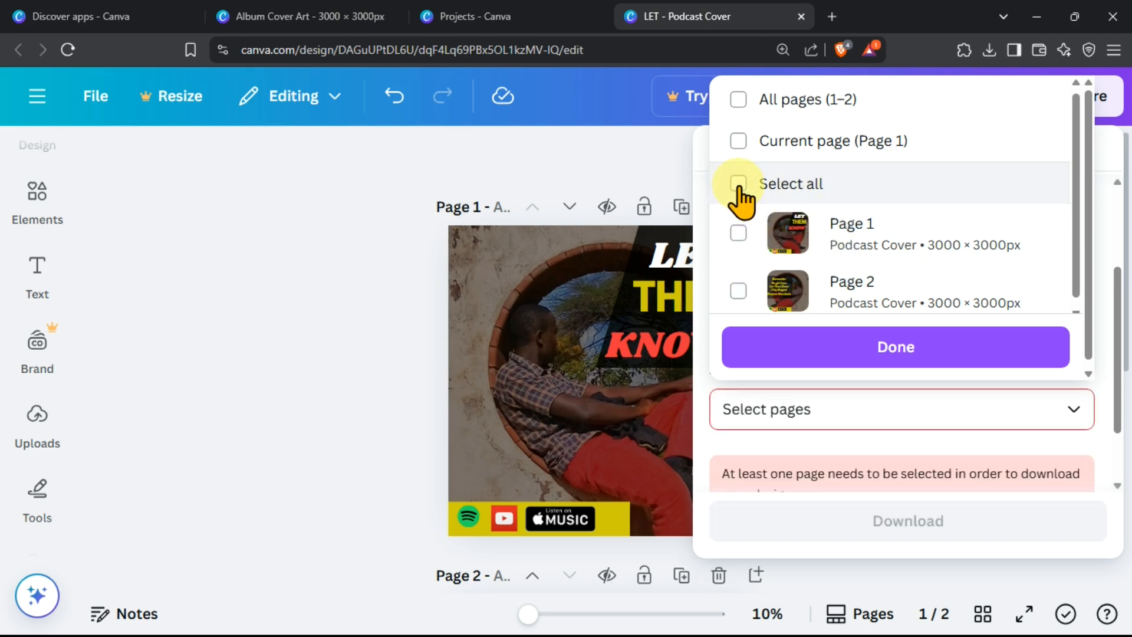
{"action": "left_click", "coordinate": [739, 233]}
{"action": "left_click", "coordinate": [900, 360]}
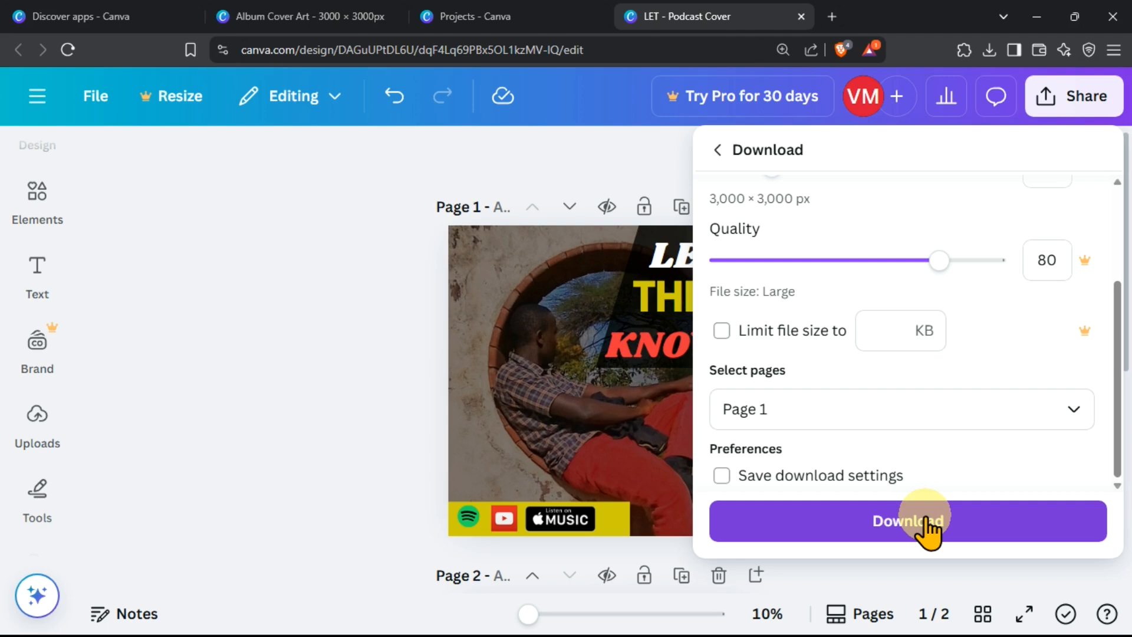
{"action": "left_click", "coordinate": [907, 519]}
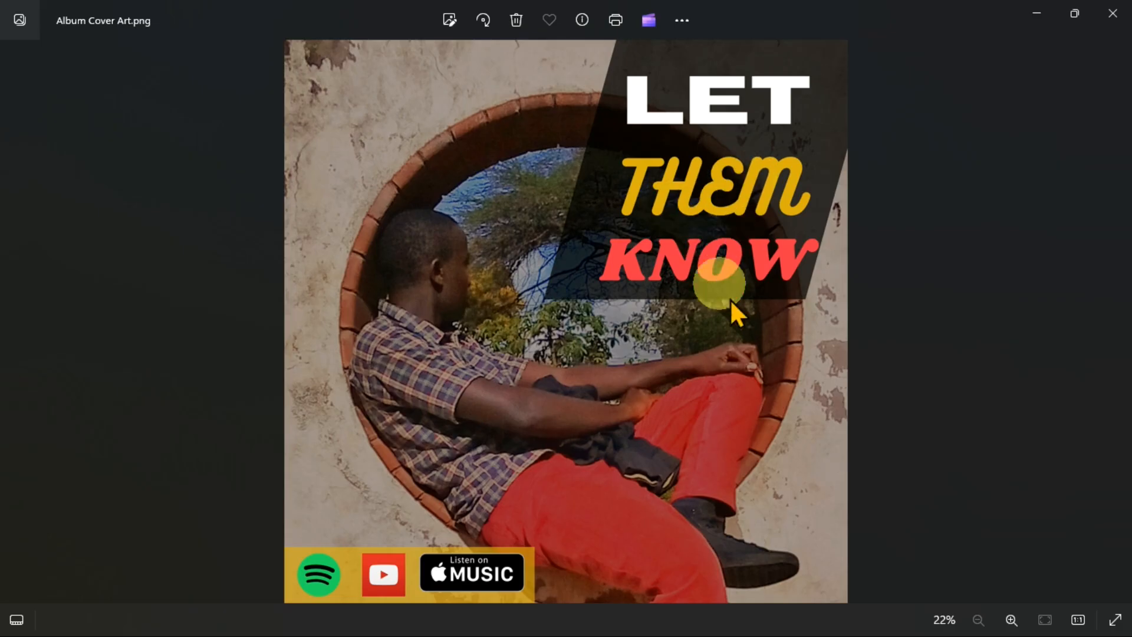
- Compare the finished reference images Album Cover Art.png and Track List.png in the photo viewer
{"action": "left_click", "coordinate": [13, 318]}
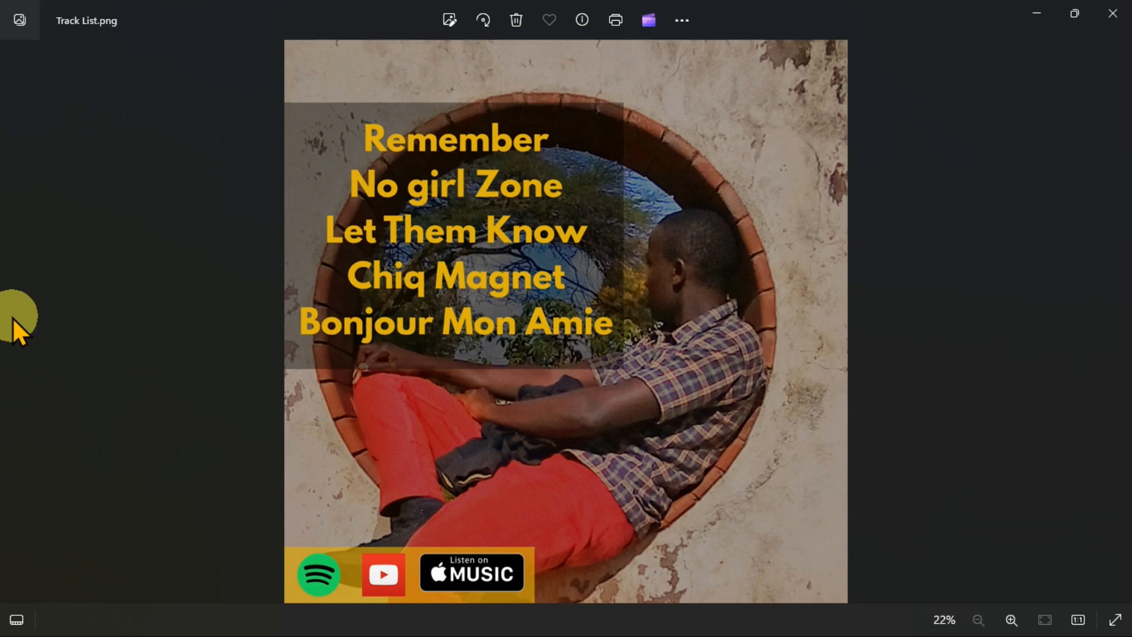